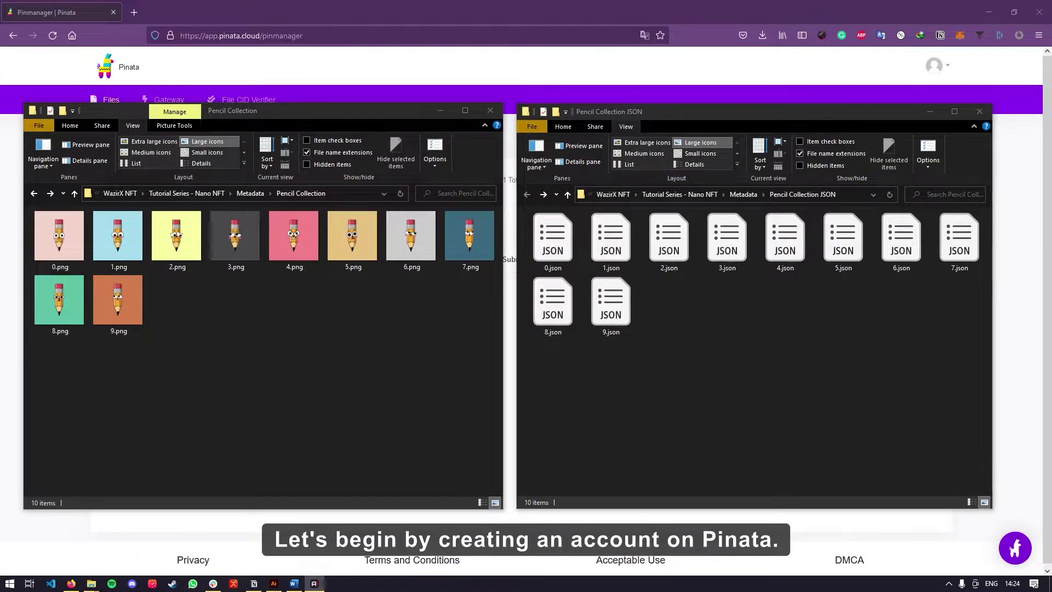
Step: Show each pencil image 0.png–4.png beside its matching metadata file 0.json–4.json
{"action": "left_click", "coordinate": [53, 257]}
{"action": "left_click", "coordinate": [553, 236]}
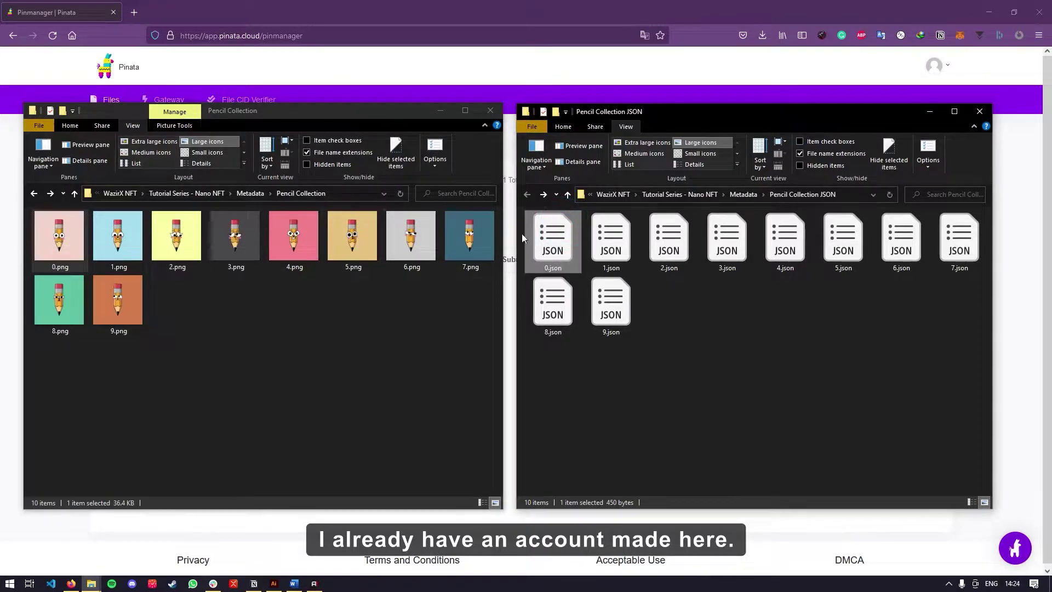
{"action": "left_click", "coordinate": [118, 236]}
{"action": "left_click", "coordinate": [610, 236]}
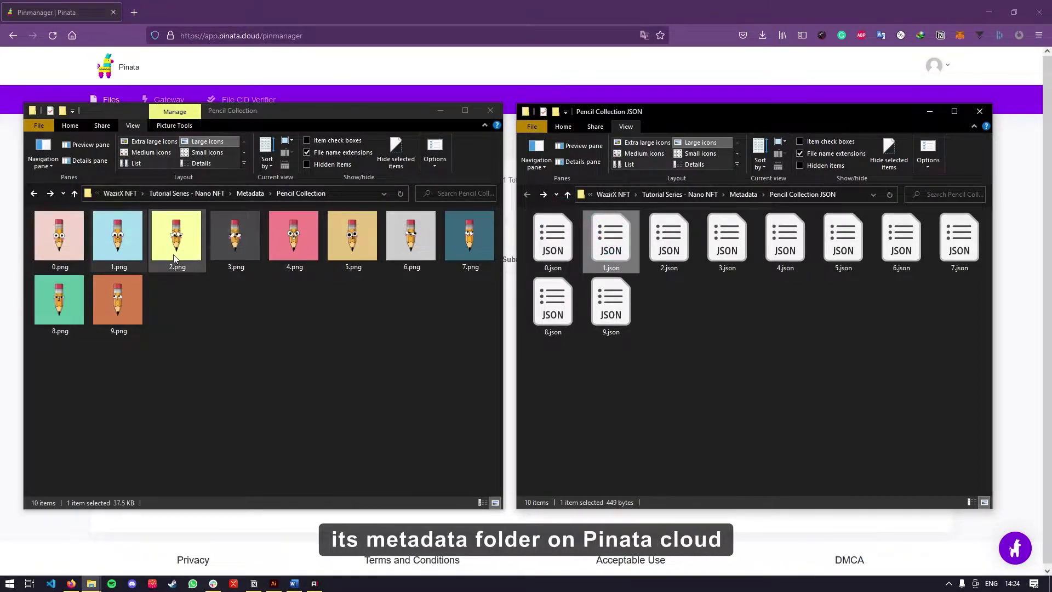
{"action": "left_click", "coordinate": [176, 236]}
{"action": "left_click", "coordinate": [668, 237]}
{"action": "left_click", "coordinate": [233, 239]}
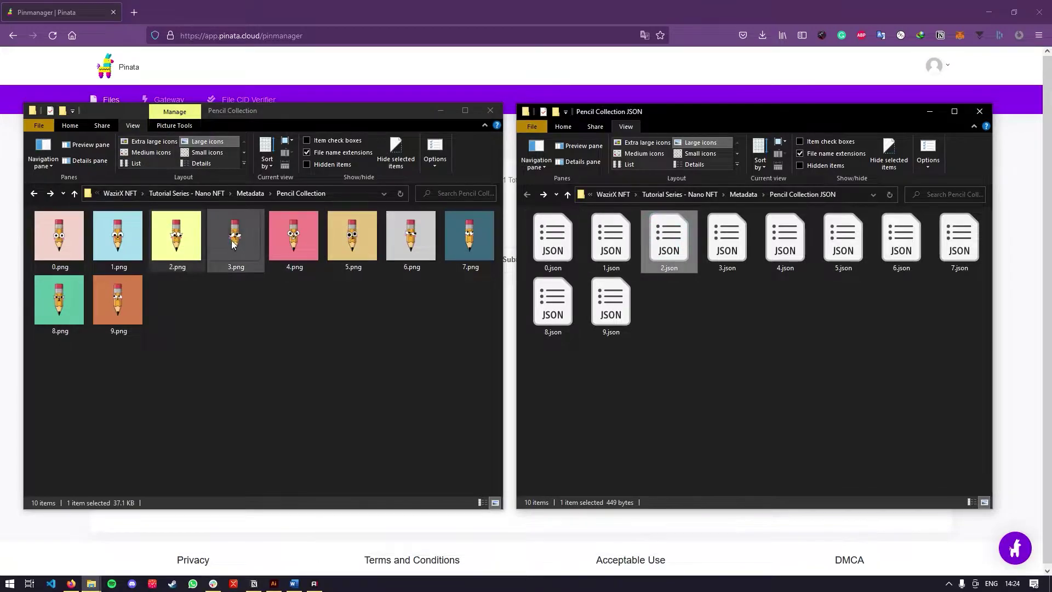
{"action": "left_click", "coordinate": [727, 237]}
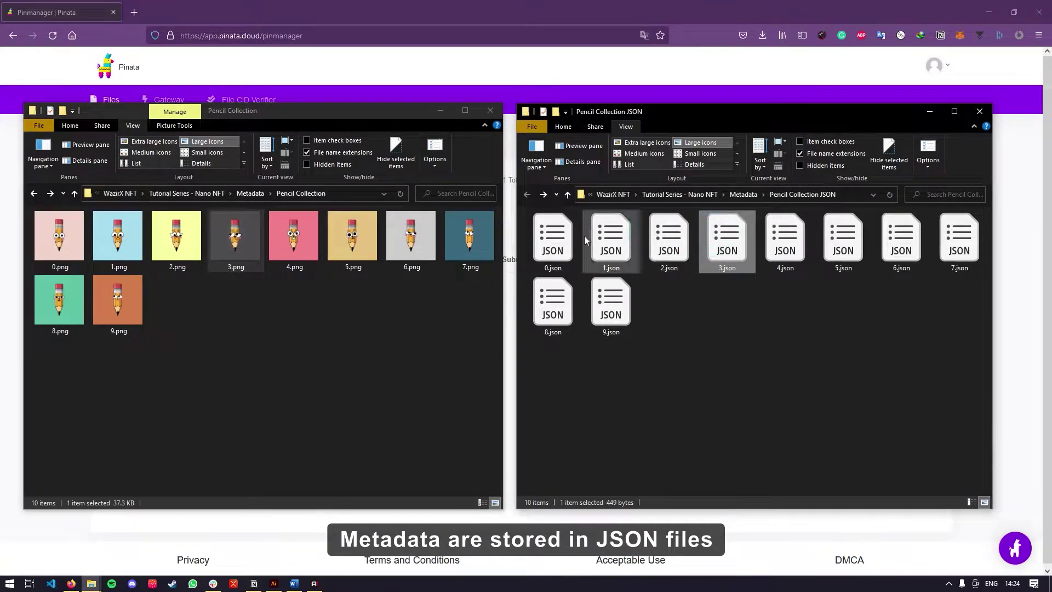
{"action": "left_click", "coordinate": [306, 251]}
{"action": "left_click", "coordinate": [785, 237]}
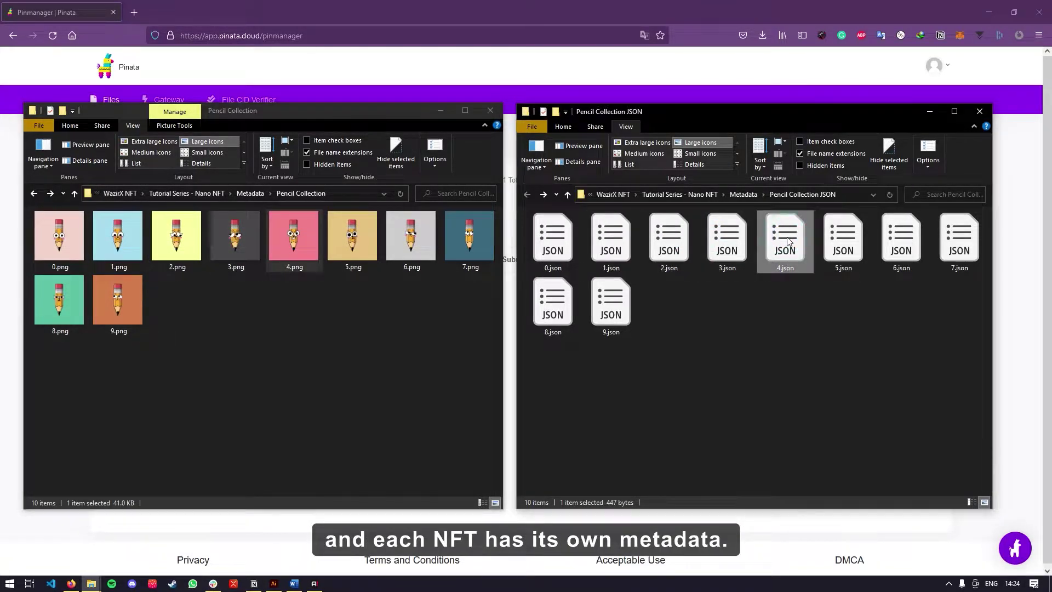
Step: Step back through the pencil images from 3.png to 0.png
{"action": "left_click", "coordinate": [759, 372]}
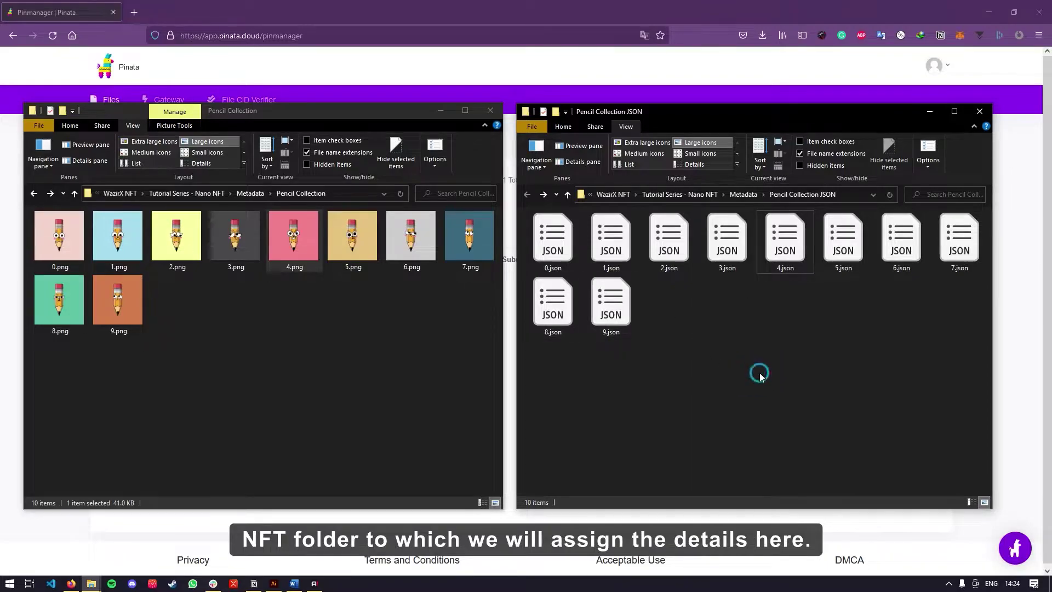
{"action": "left_click", "coordinate": [727, 241]}
{"action": "key", "text": "alt+Tab"}
{"action": "key", "text": "Left"}
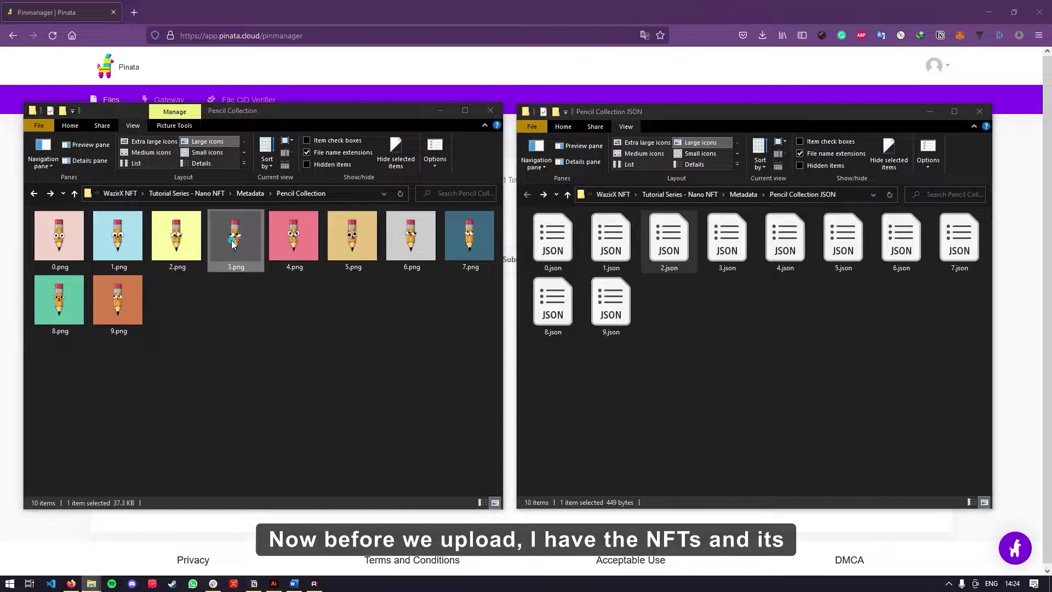
{"action": "key", "text": "Left"}
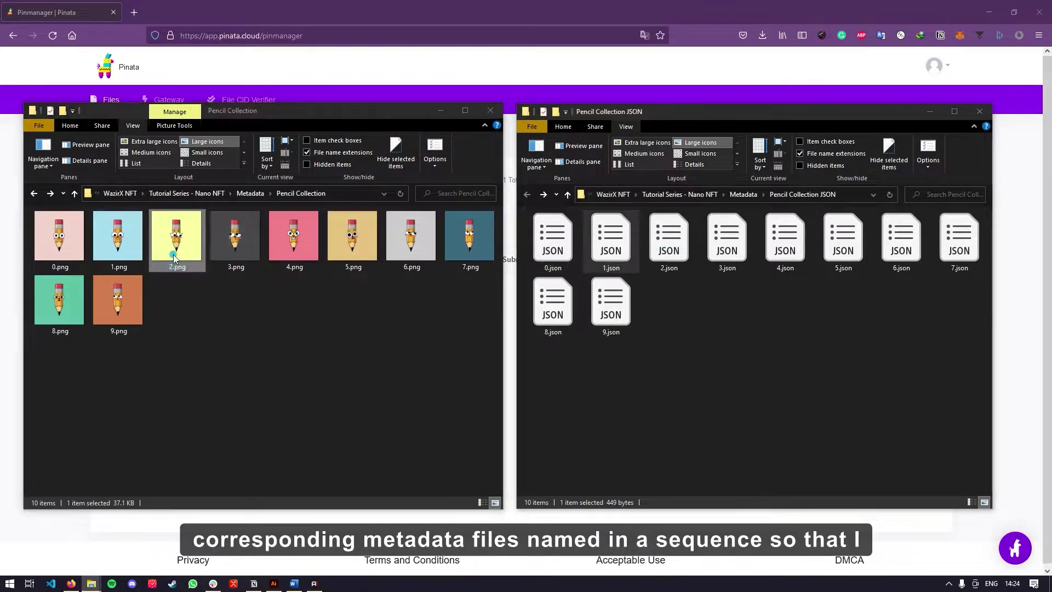
{"action": "key", "text": "Left"}
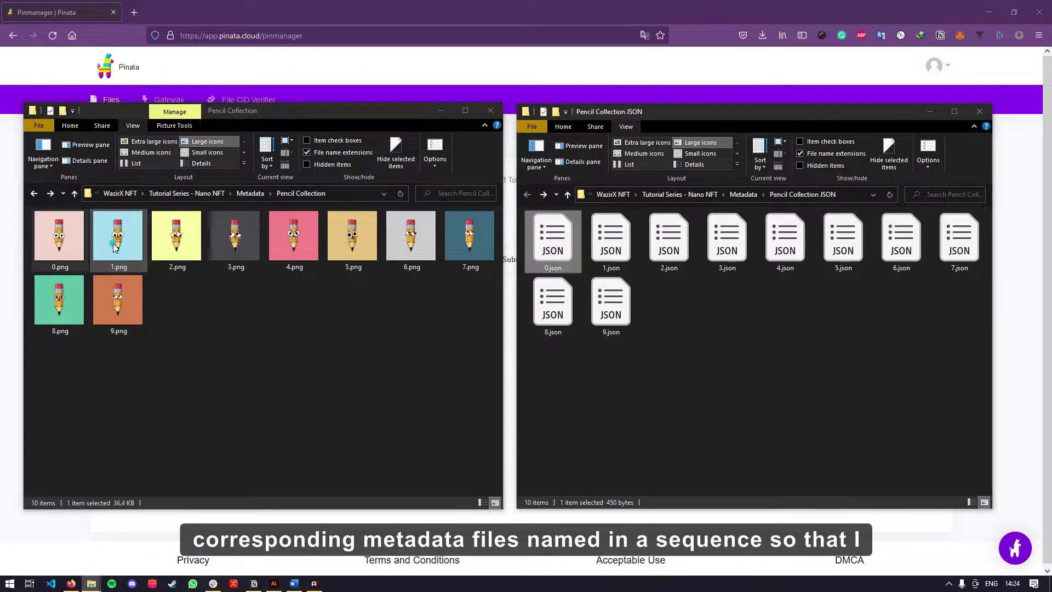
{"action": "key", "text": "Left"}
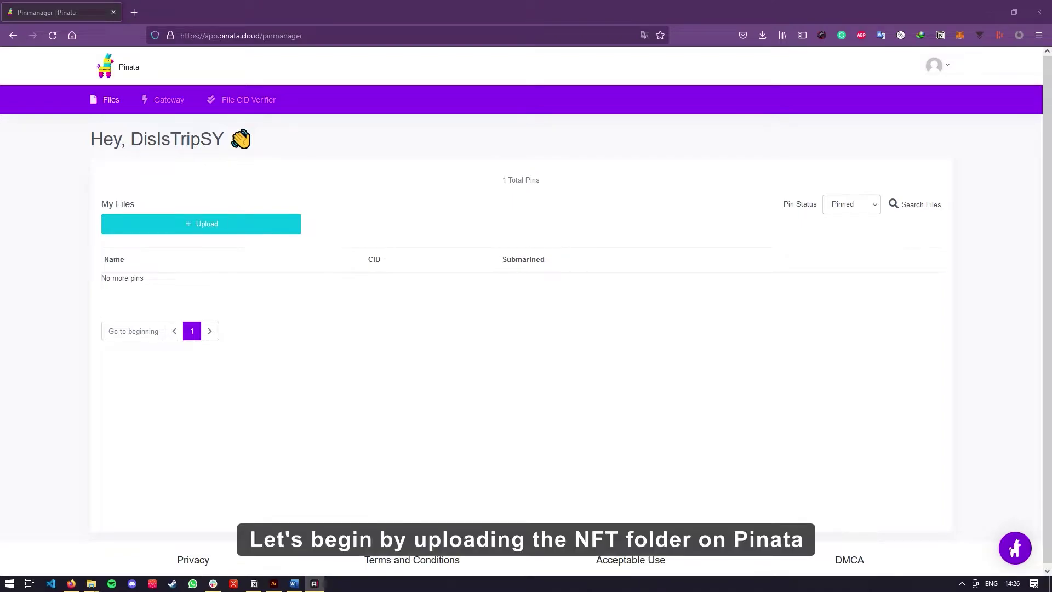
Step: Choose the Metadata\Pencil Collection folder for a Pinata folder upload
{"action": "left_click", "coordinate": [204, 224]}
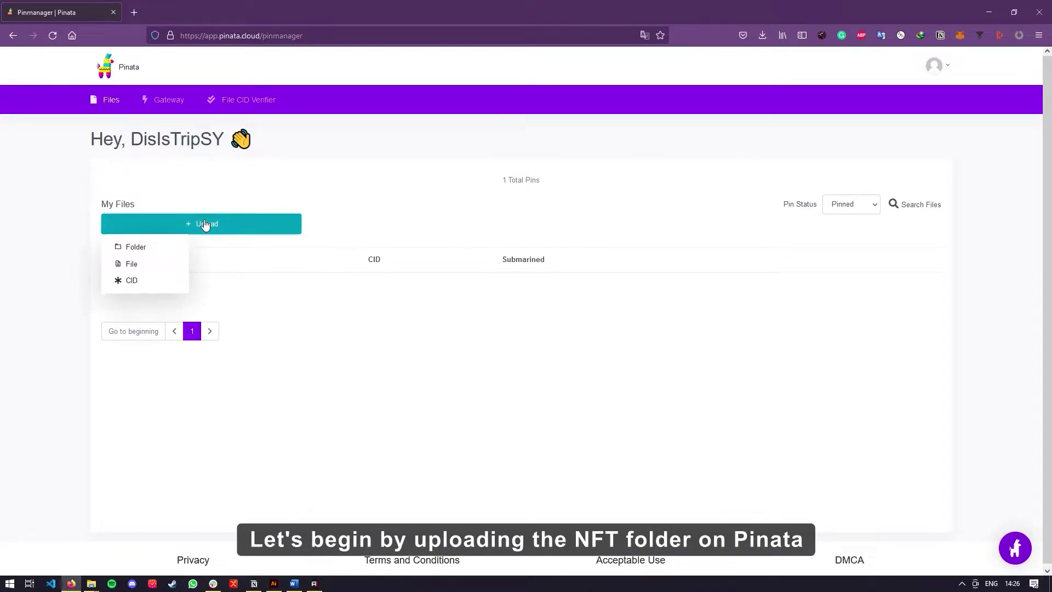
{"action": "left_click", "coordinate": [130, 247]}
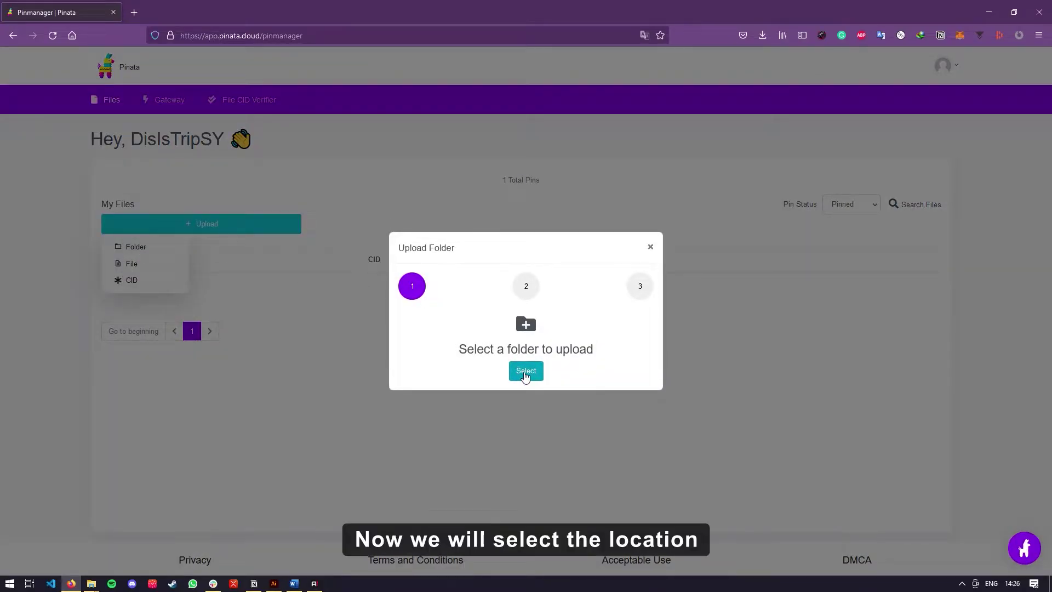
{"action": "left_click", "coordinate": [525, 372]}
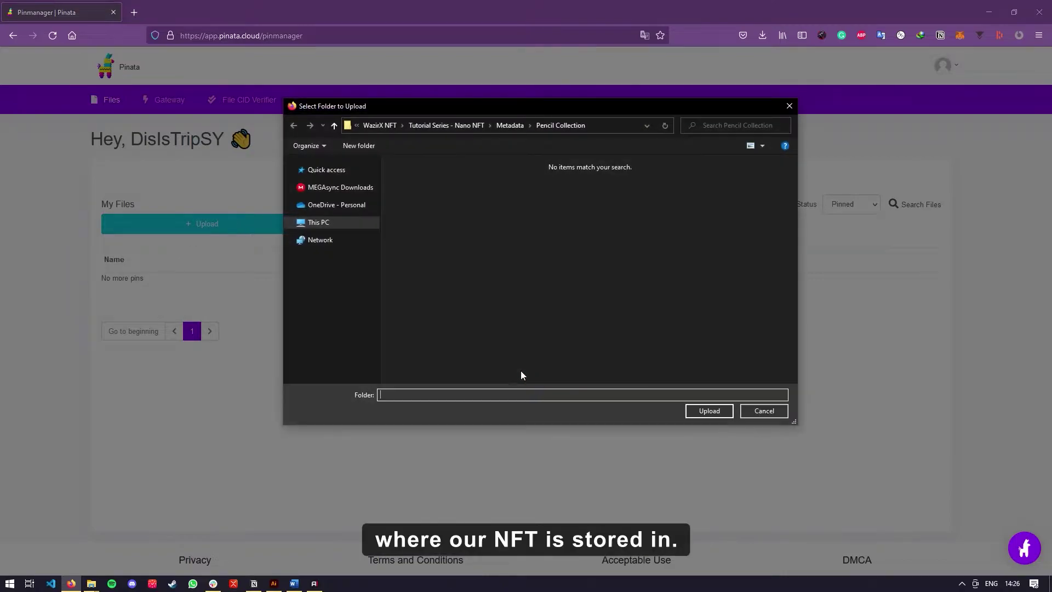
{"action": "left_click", "coordinate": [508, 125]}
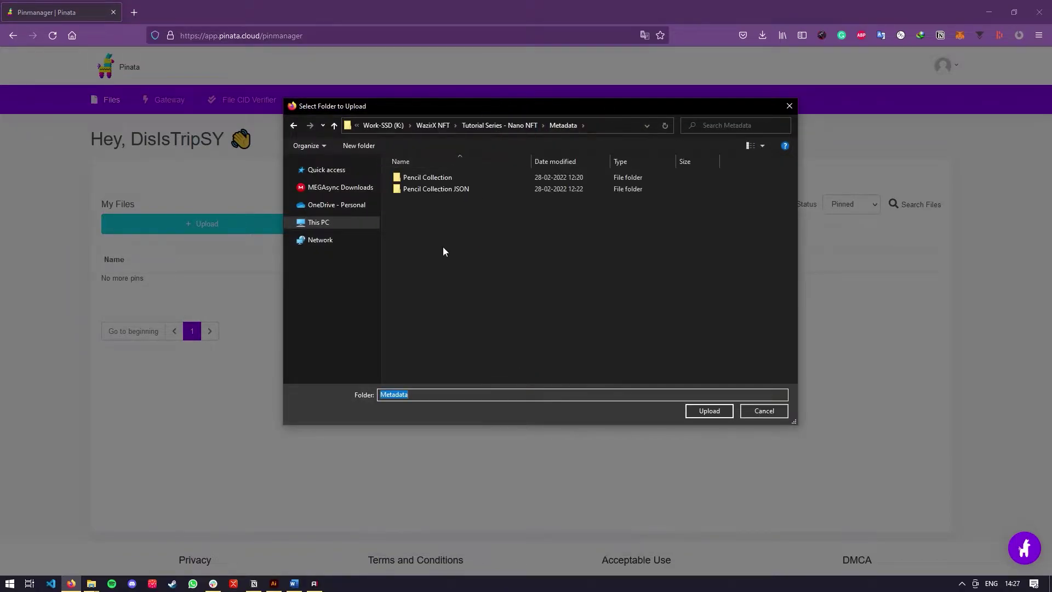
{"action": "left_click", "coordinate": [431, 179]}
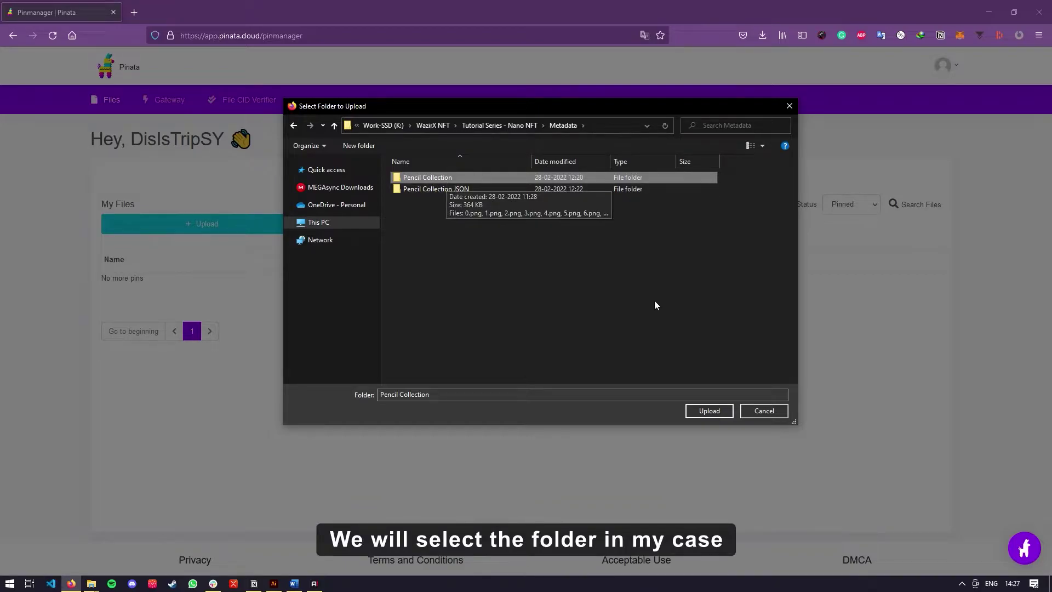
{"action": "left_click", "coordinate": [708, 413]}
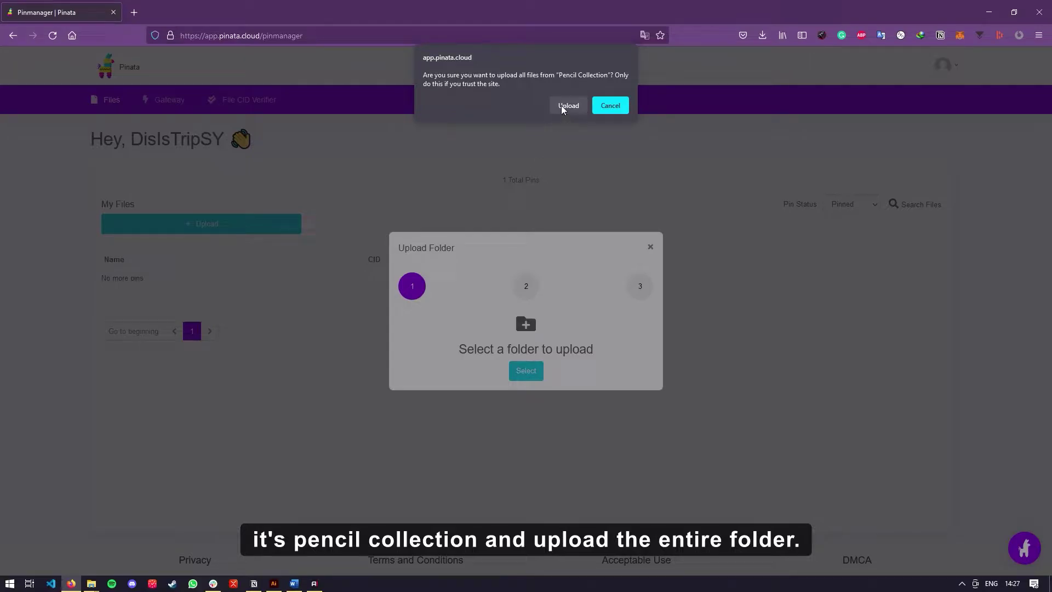
Step: Name the upload 'Pencil Collection' and upload all its files
{"action": "left_click", "coordinate": [562, 107]}
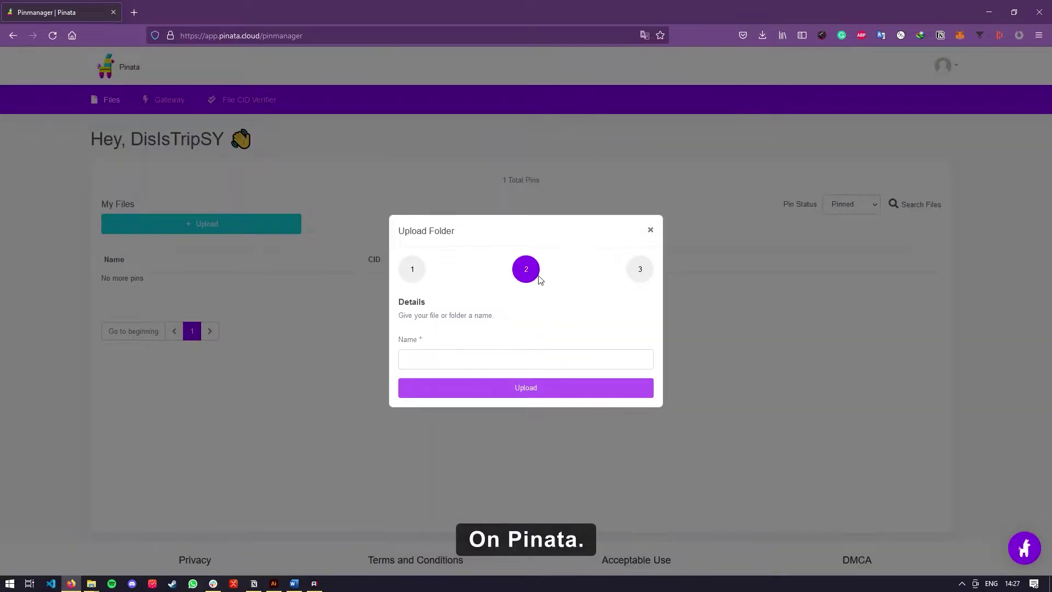
{"action": "left_click", "coordinate": [491, 358]}
{"action": "type", "text": "Pencil"}
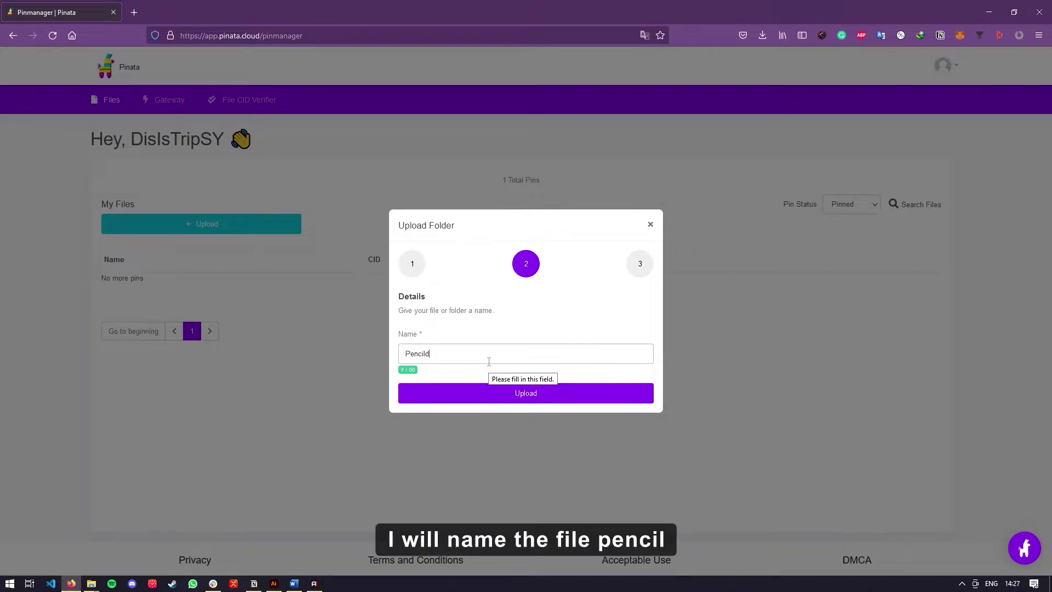
{"action": "type", "text": " Collection"}
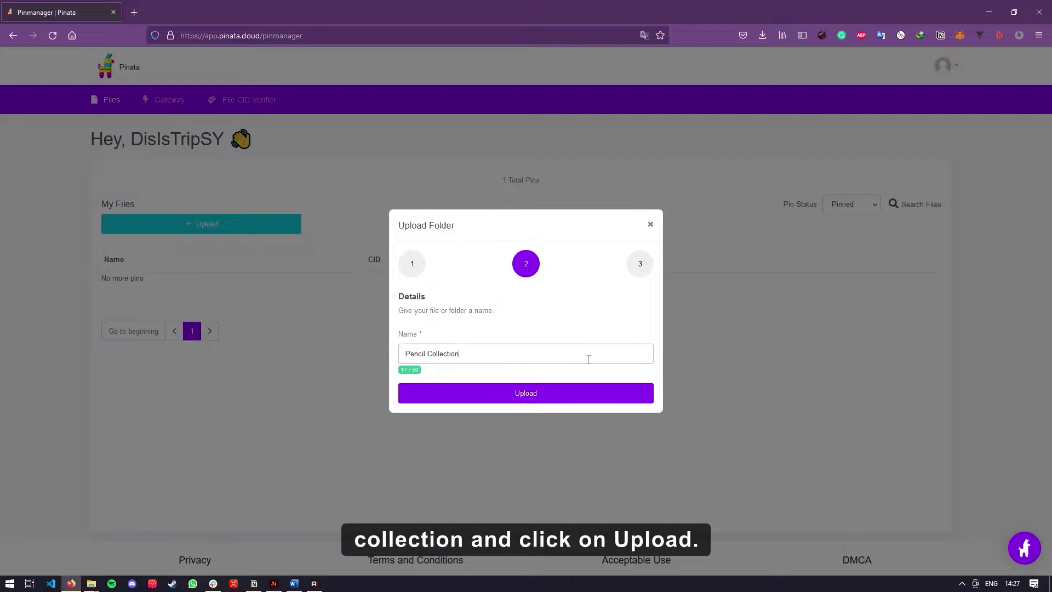
{"action": "left_click", "coordinate": [526, 395]}
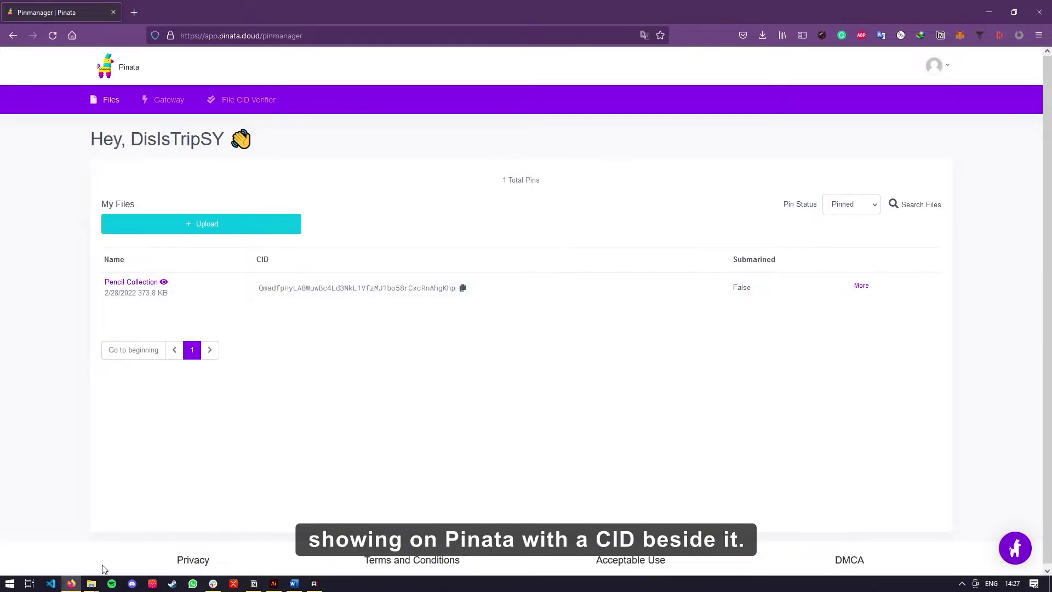
Step: Centre the JSON metadata folder window and copy the Pencil Collection folder's CID
{"action": "mouse_move", "coordinate": [91, 581]}
{"action": "left_click", "coordinate": [207, 533]}
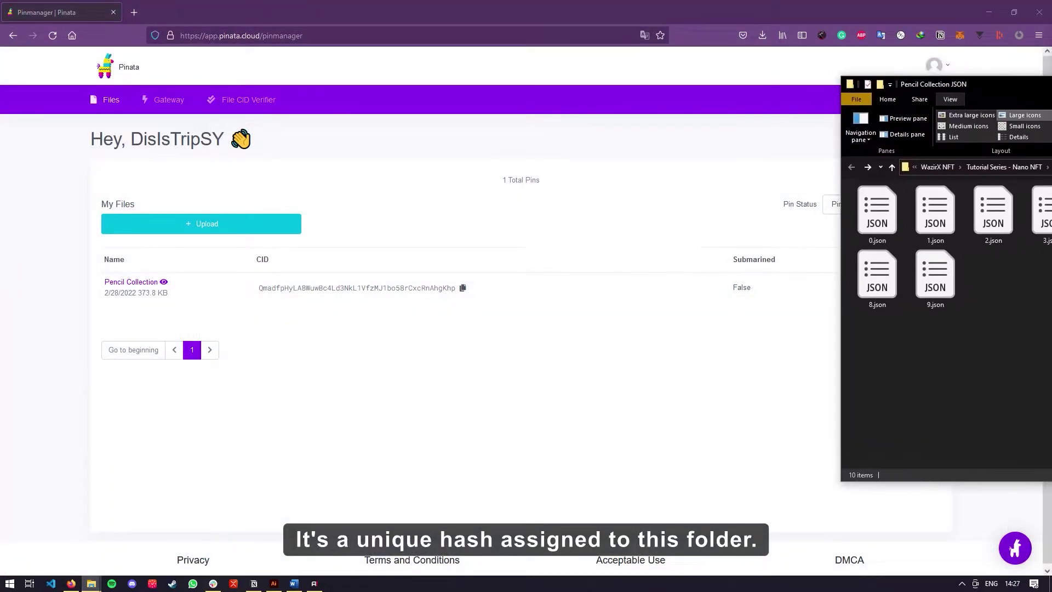
{"action": "mouse_move", "coordinate": [1050, 87]}
{"action": "left_mouse_down"}
{"action": "mouse_move", "coordinate": [1049, 114]}
{"action": "mouse_move", "coordinate": [657, 151]}
{"action": "mouse_move", "coordinate": [751, 138]}
{"action": "left_mouse_up"}
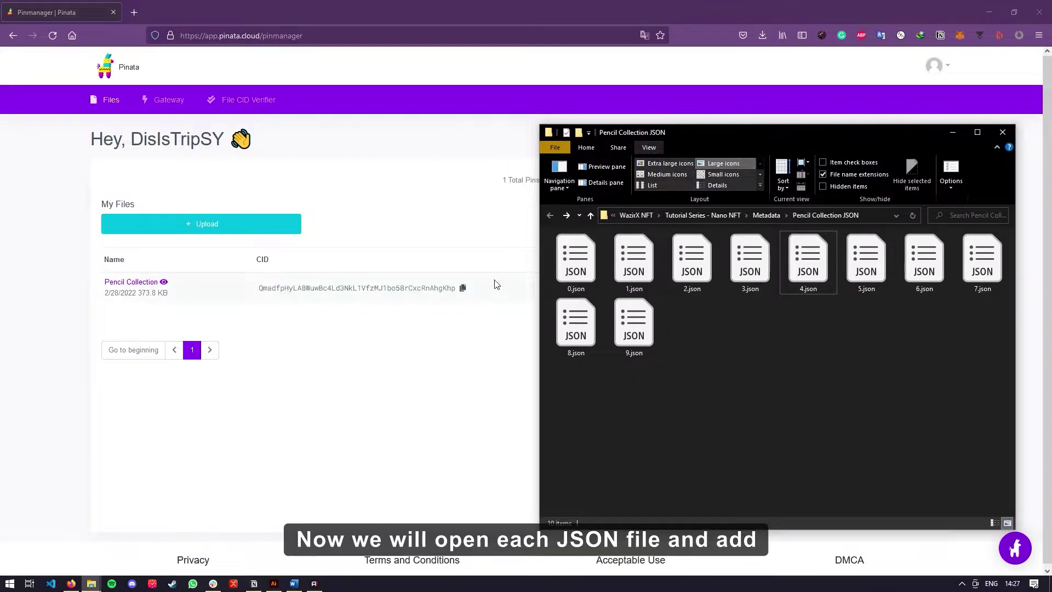
{"action": "left_click", "coordinate": [462, 290]}
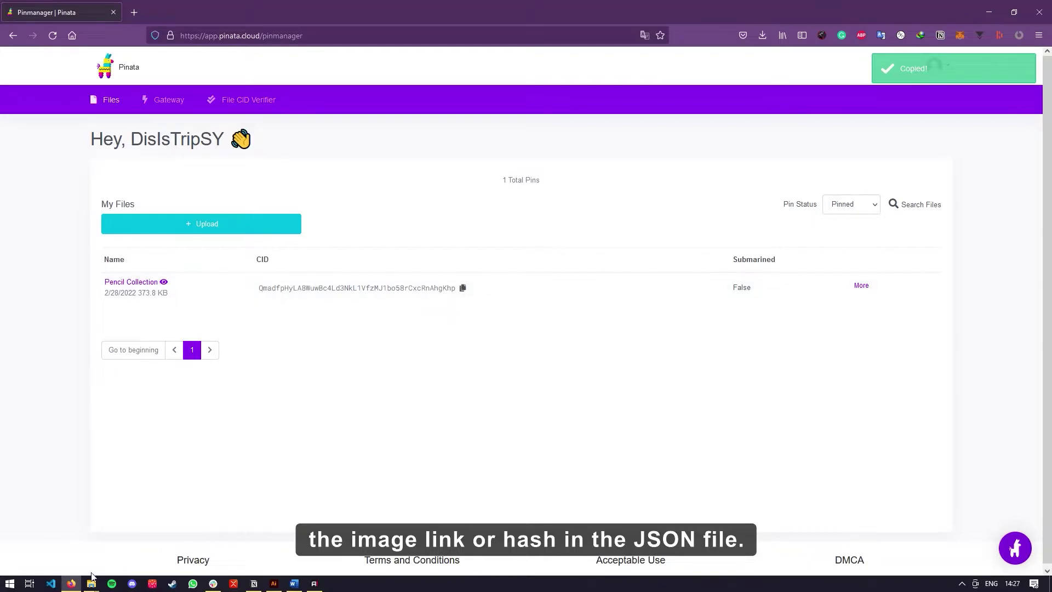
Step: Open 0.json in Notepad++ via Edit with Notepad++
{"action": "mouse_move", "coordinate": [91, 583]}
{"action": "left_click", "coordinate": [188, 540]}
{"action": "right_click", "coordinate": [576, 255]}
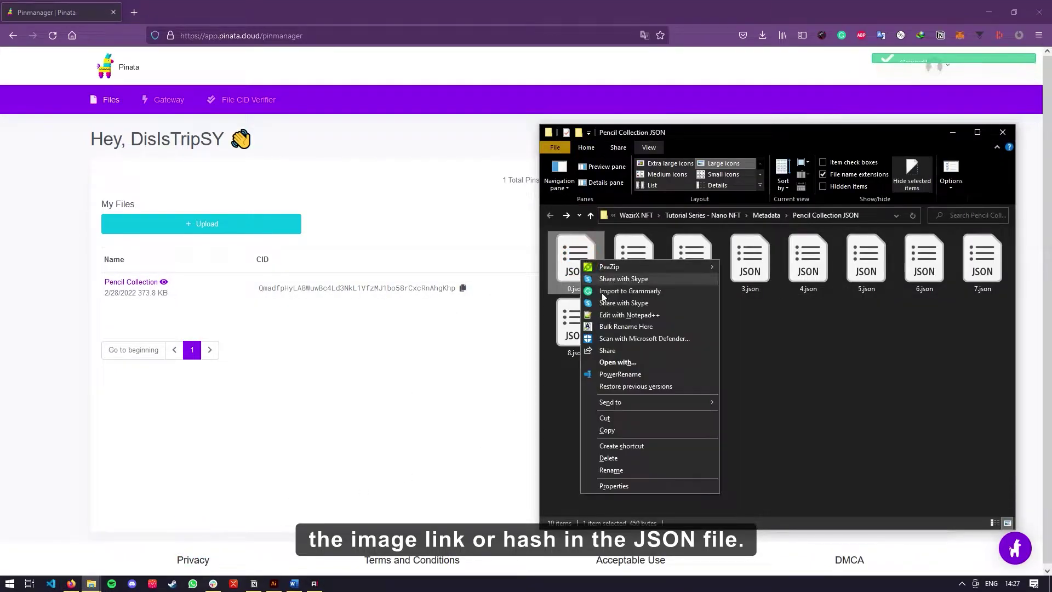
{"action": "left_click", "coordinate": [603, 311]}
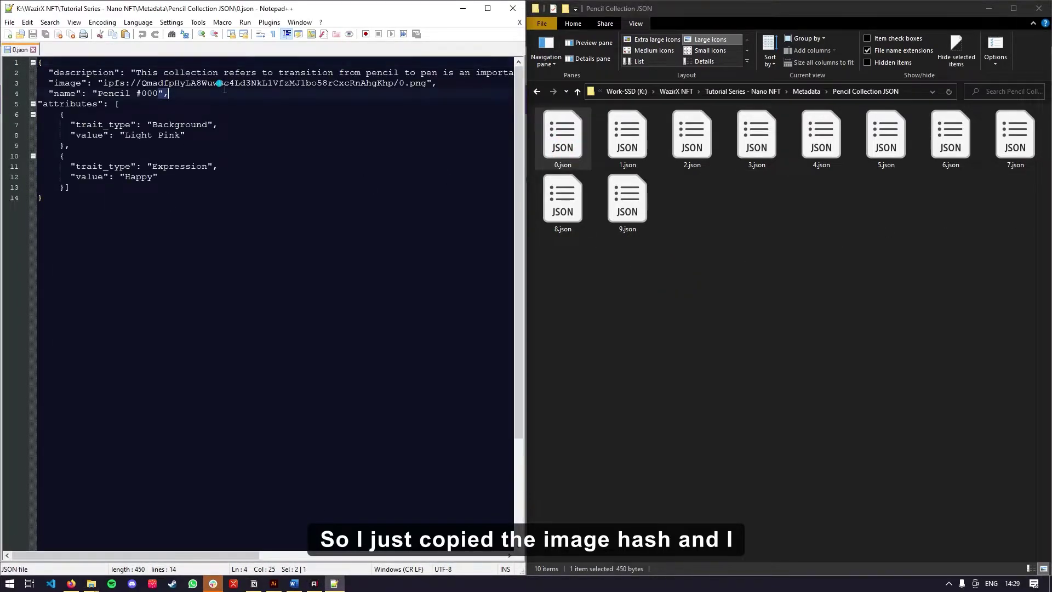
Step: Replace the image hash with the copied CID in 2.json and 3.json, saving each
{"action": "double_click", "coordinate": [226, 86]}
{"action": "double_click", "coordinate": [626, 137]}
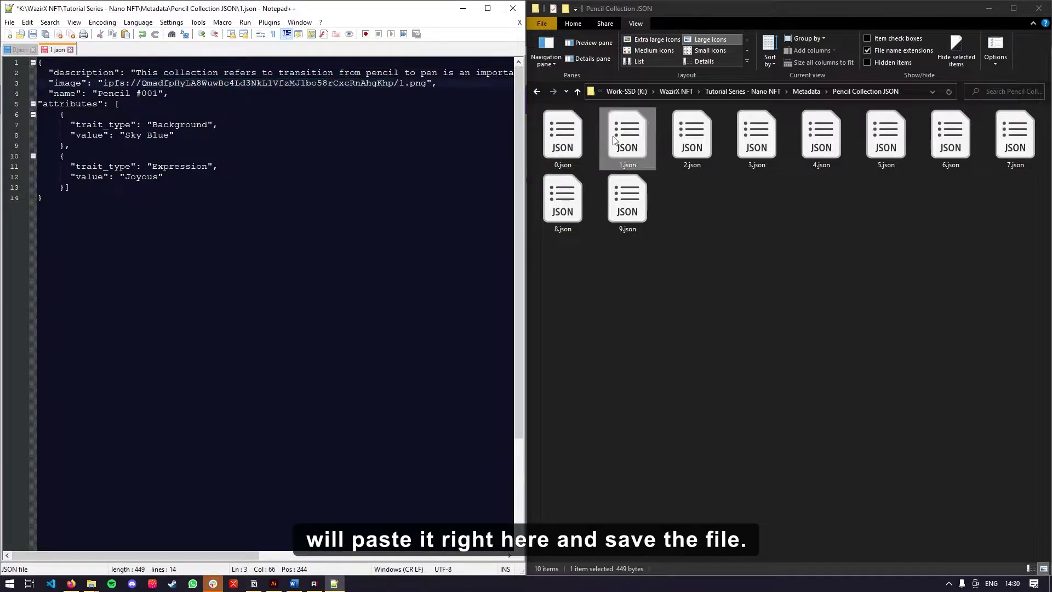
{"action": "double_click", "coordinate": [691, 137]}
{"action": "double_click", "coordinate": [293, 84]}
{"action": "key", "text": "ctrl+v"}
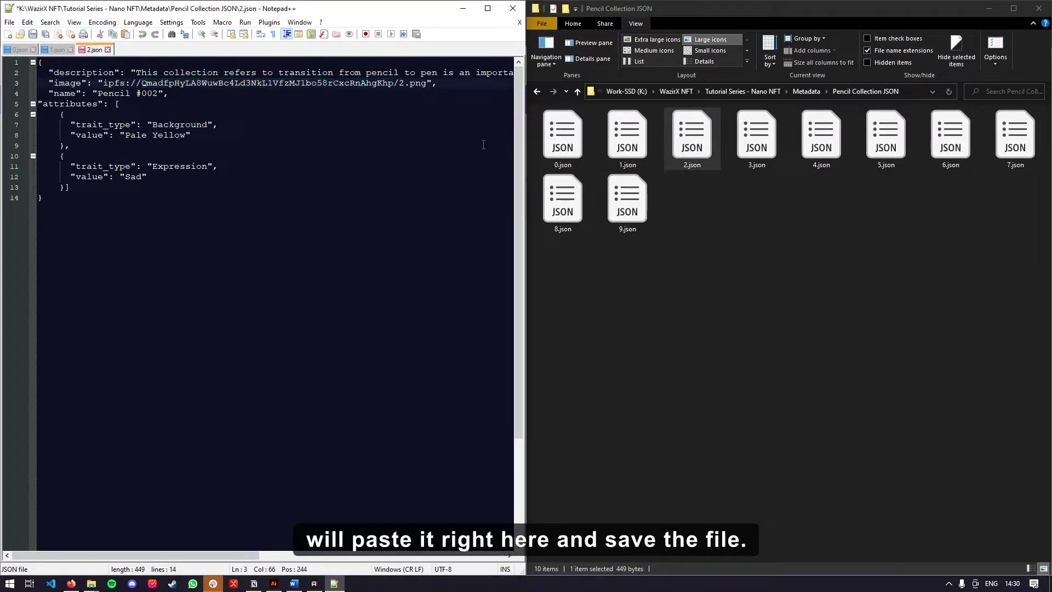
{"action": "key", "text": "ctrl+s"}
{"action": "double_click", "coordinate": [756, 136]}
{"action": "double_click", "coordinate": [321, 83]}
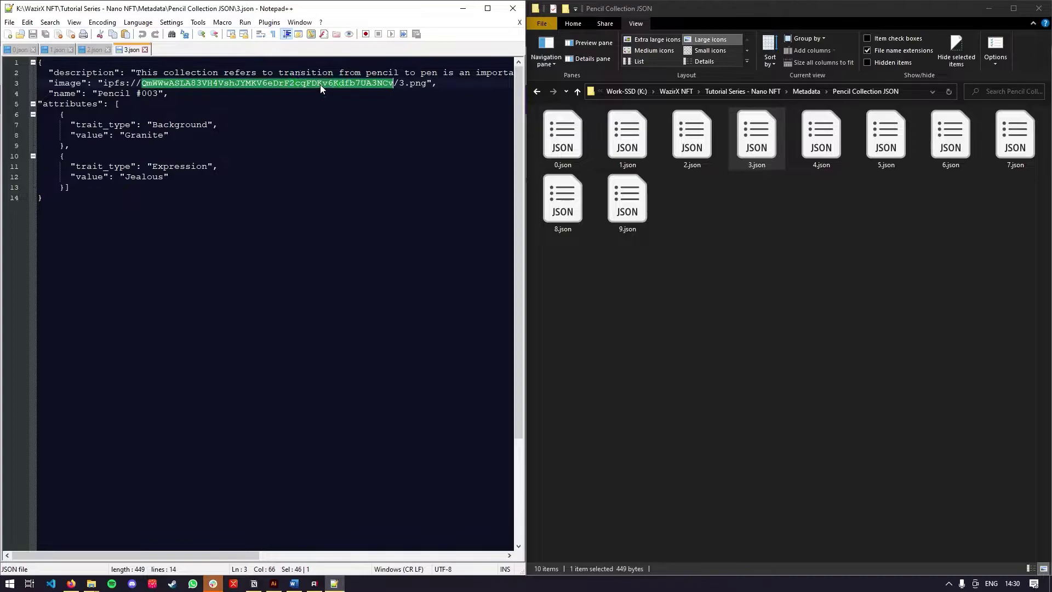
{"action": "key", "text": "ctrl+v"}
{"action": "key", "text": "ctrl+s"}
Step: Replace the image hash with the copied CID in 4.json, 5.json and 6.json, saving each
{"action": "double_click", "coordinate": [821, 137]}
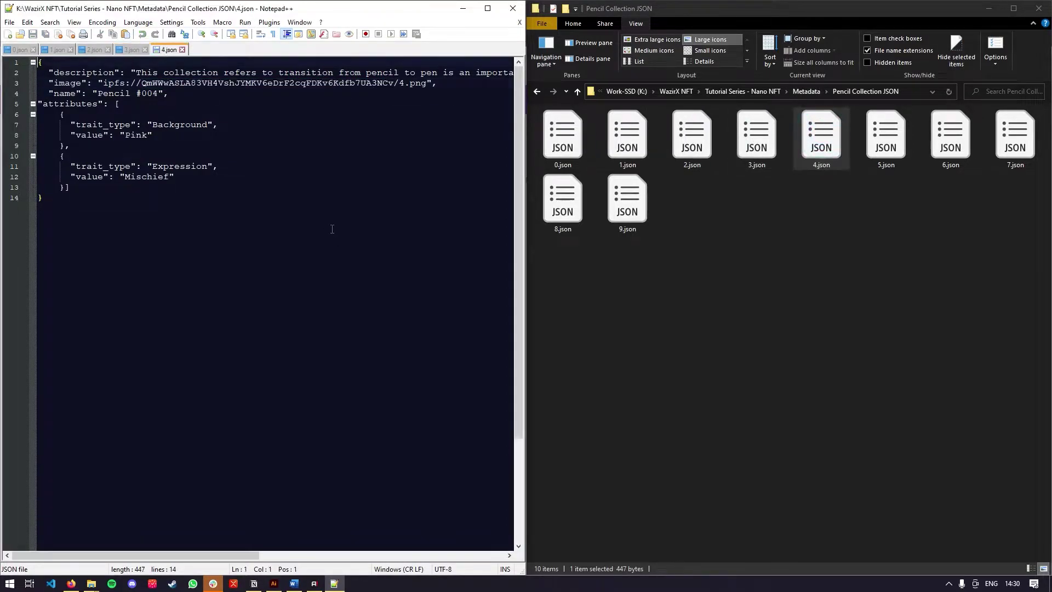
{"action": "double_click", "coordinate": [321, 83]}
{"action": "key", "text": "ctrl+v"}
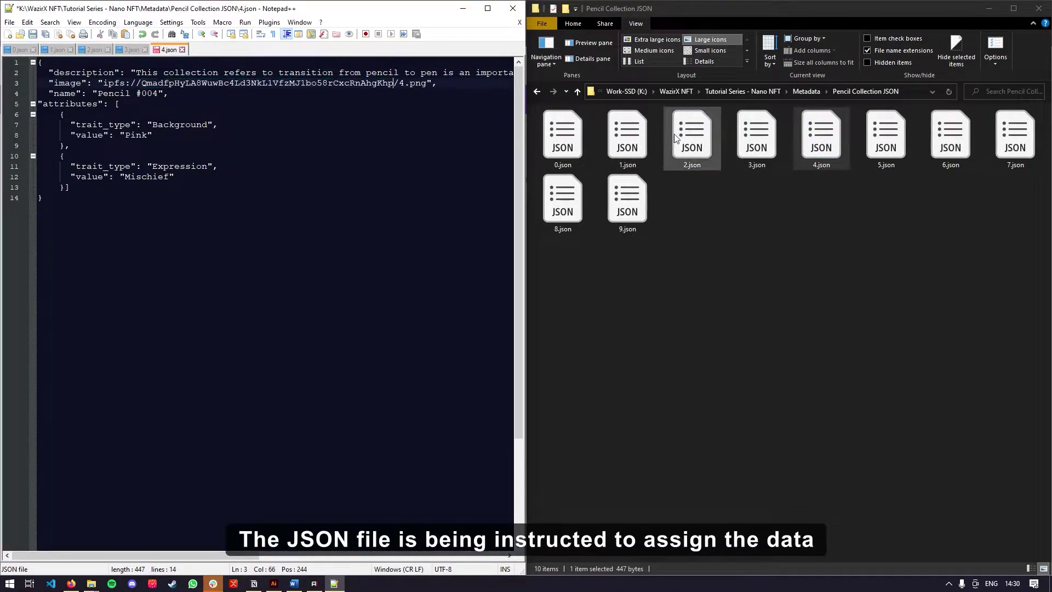
{"action": "key", "text": "ctrl+s"}
{"action": "double_click", "coordinate": [885, 137]}
{"action": "double_click", "coordinate": [328, 83]}
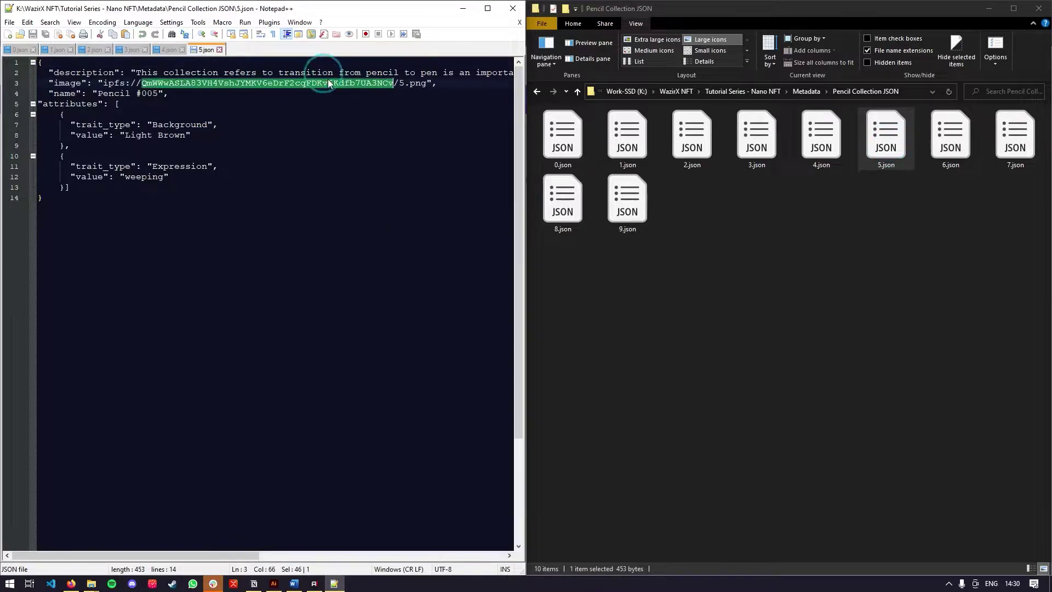
{"action": "key", "text": "ctrl+v"}
{"action": "key", "text": "ctrl+s"}
{"action": "double_click", "coordinate": [951, 137]}
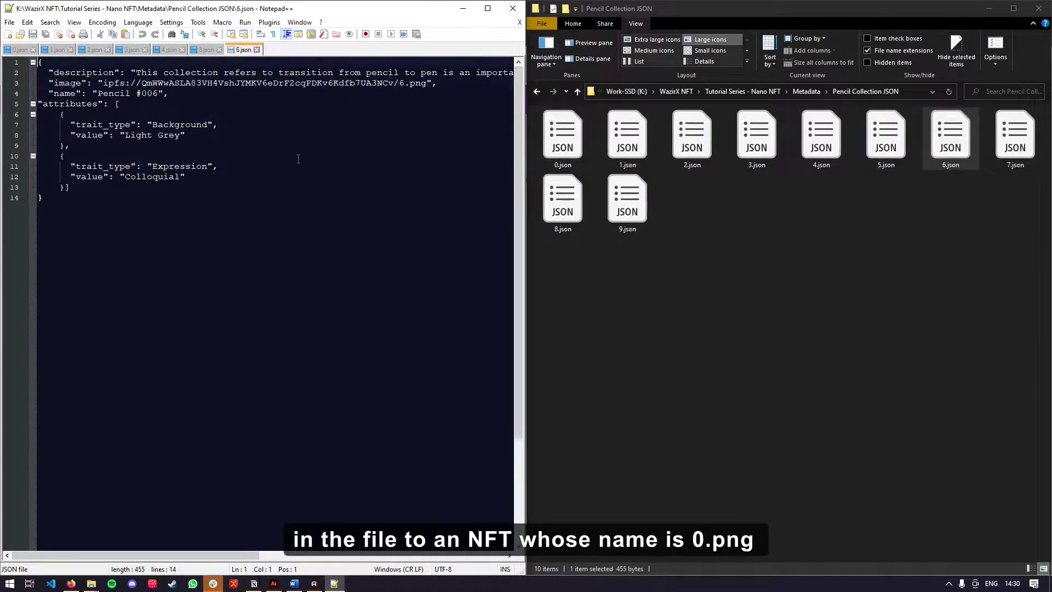
{"action": "double_click", "coordinate": [315, 83]}
{"action": "key", "text": "ctrl+v"}
{"action": "key", "text": "ctrl+s"}
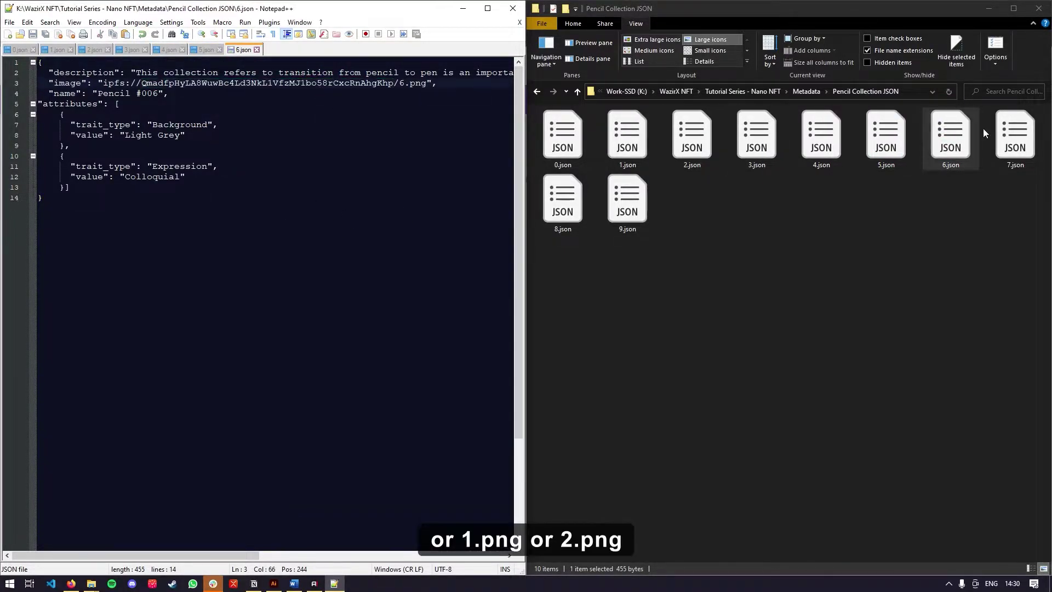
Step: Replace the image hash with the copied CID in 7.json, 8.json and 9.json, saving each
{"action": "left_click_drag", "start_coordinate": [1013, 134], "coordinate": [392, 225]}
{"action": "double_click", "coordinate": [307, 85]}
{"action": "key", "text": "ctrl+v"}
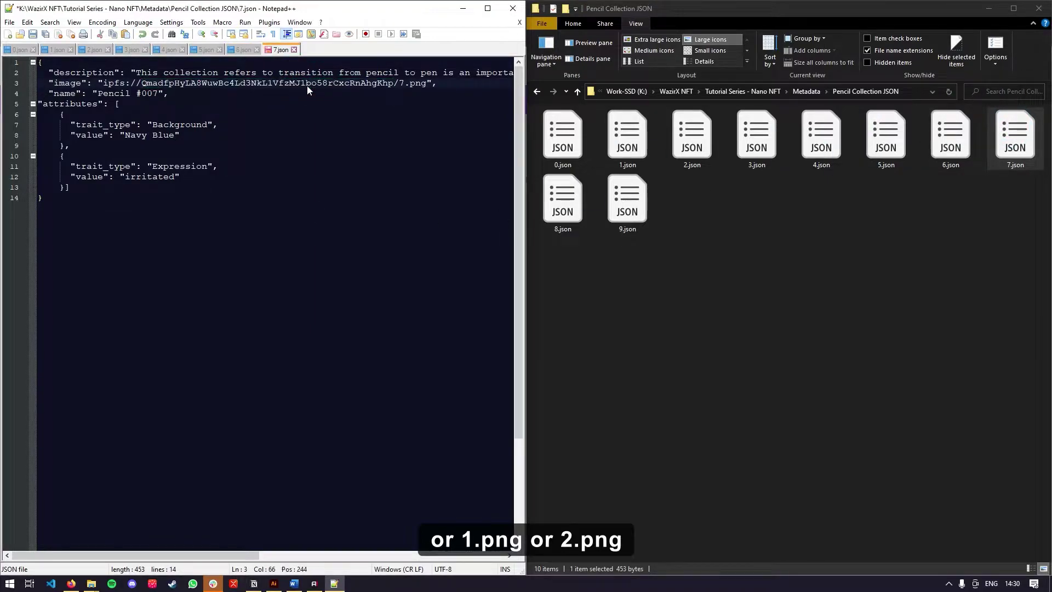
{"action": "key", "text": "ctrl+s"}
{"action": "left_click_drag", "start_coordinate": [563, 197], "coordinate": [378, 221]}
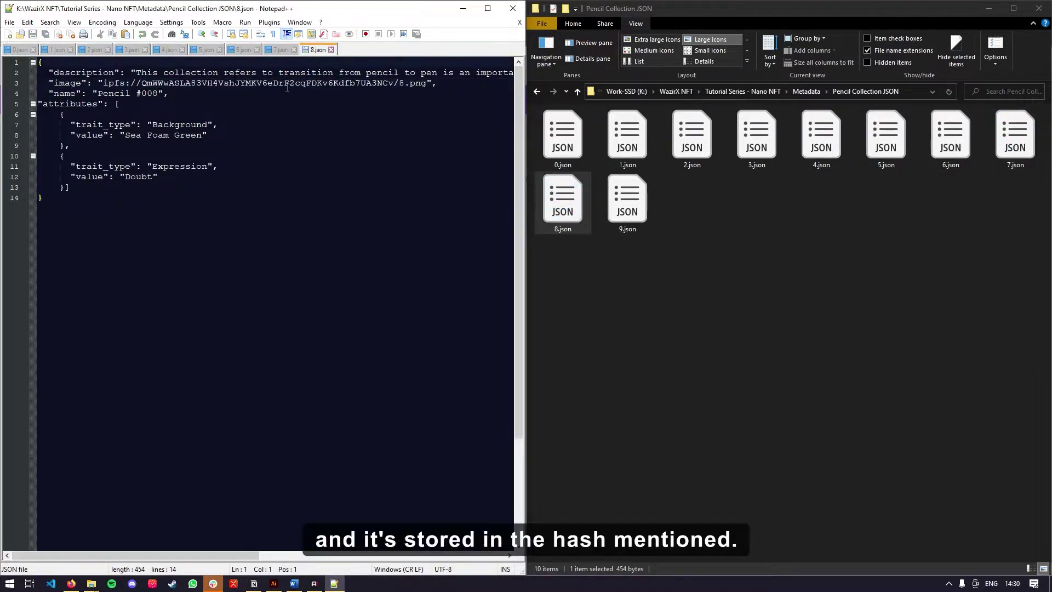
{"action": "double_click", "coordinate": [285, 86]}
{"action": "key", "text": "ctrl+v"}
{"action": "key", "text": "ctrl+s"}
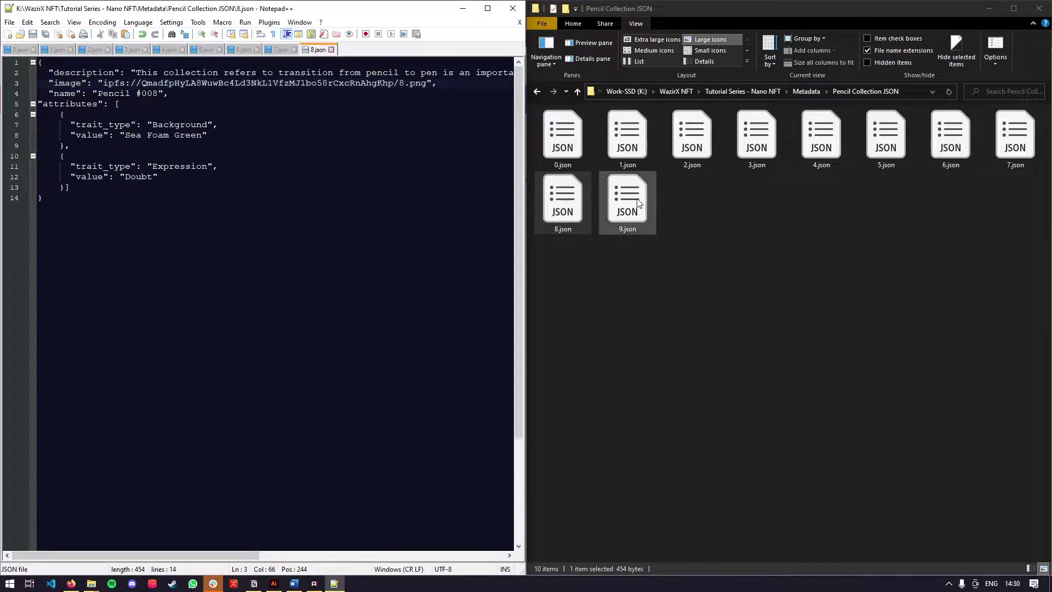
{"action": "left_click_drag", "start_coordinate": [627, 200], "coordinate": [286, 226]}
{"action": "double_click", "coordinate": [323, 83]}
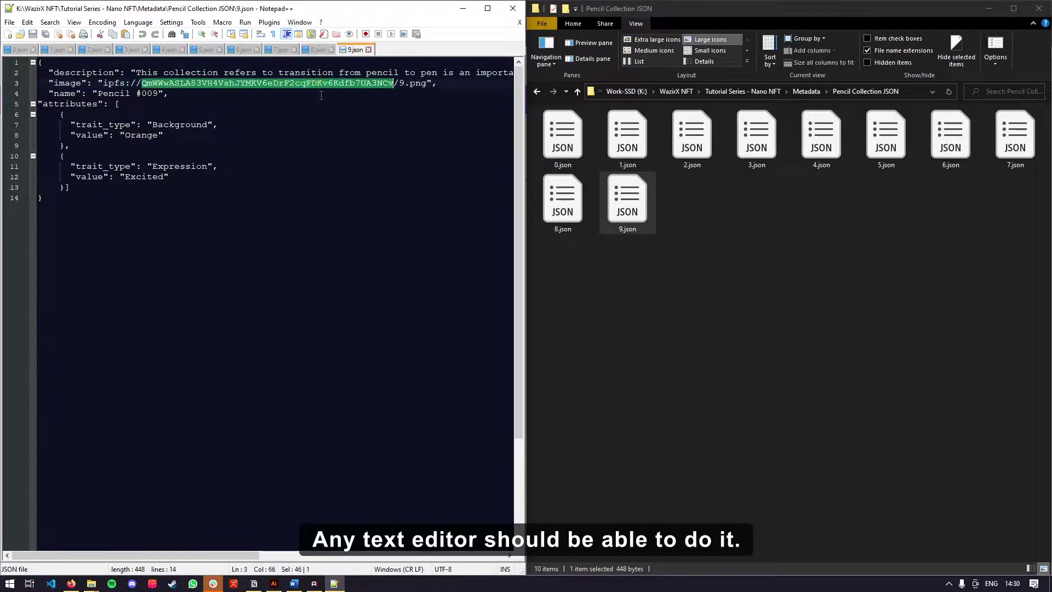
{"action": "key", "text": "ctrl+v"}
{"action": "key", "text": "ctrl+s"}
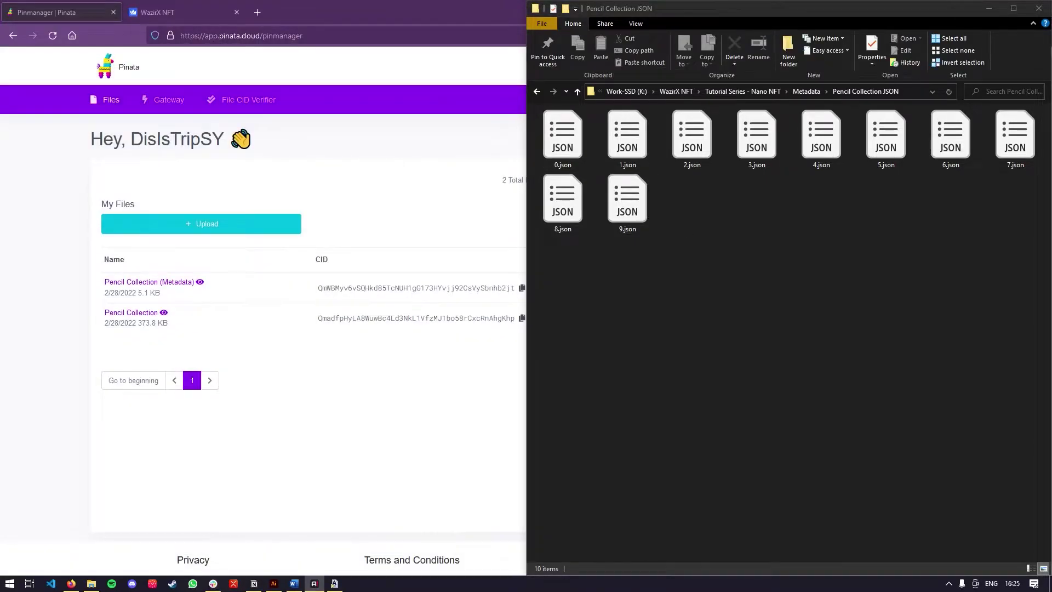
Step: Rename 0.json, 1.json and 2.json to 0, 1 and 2
{"action": "right_click", "coordinate": [564, 144]}
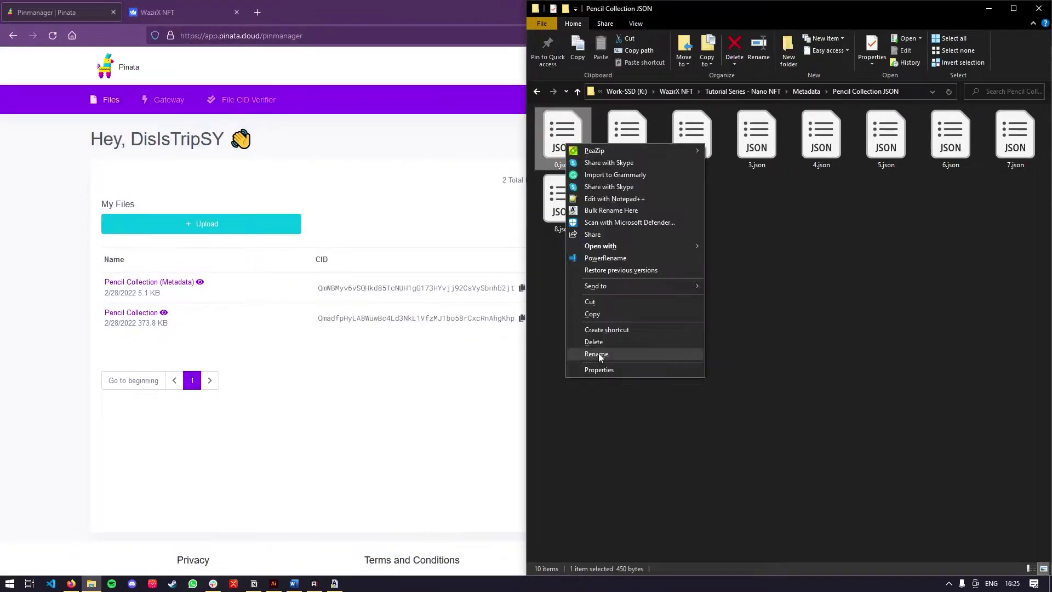
{"action": "left_click", "coordinate": [598, 354]}
{"action": "type", "text": "0"}
{"action": "key", "text": "Return"}
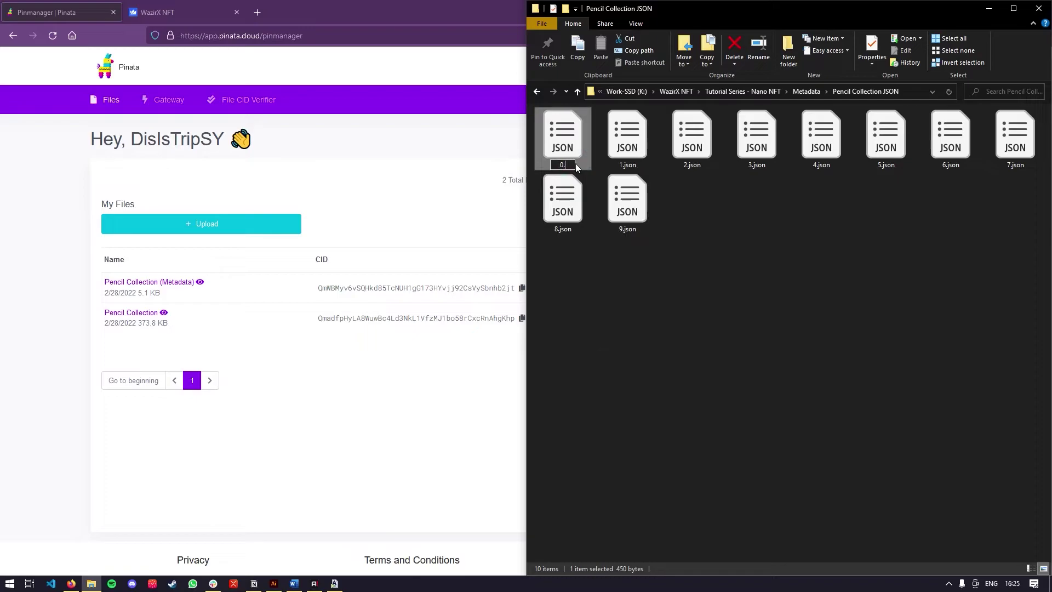
{"action": "right_click", "coordinate": [627, 143]}
{"action": "left_click", "coordinate": [681, 345]}
{"action": "type", "text": "1"}
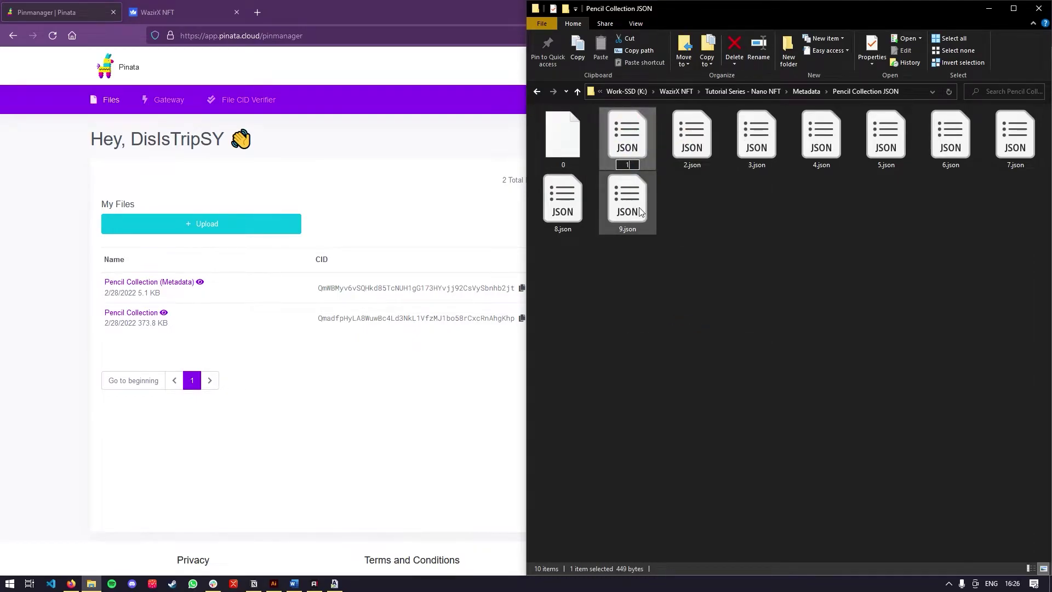
{"action": "key", "text": "Tab"}
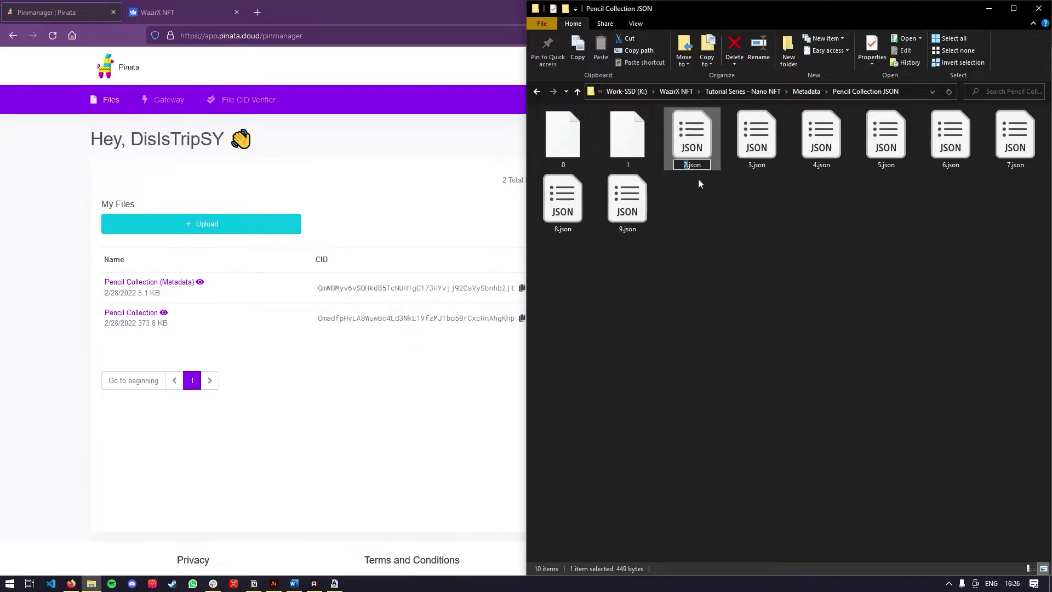
{"action": "key", "text": "ctrl+a"}
{"action": "type", "text": "2"}
{"action": "key", "text": "Tab"}
Step: Rename 3.json, 4.json and 5.json to 3, 4 and 5
{"action": "key", "text": "ctrl+a"}
{"action": "type", "text": "3"}
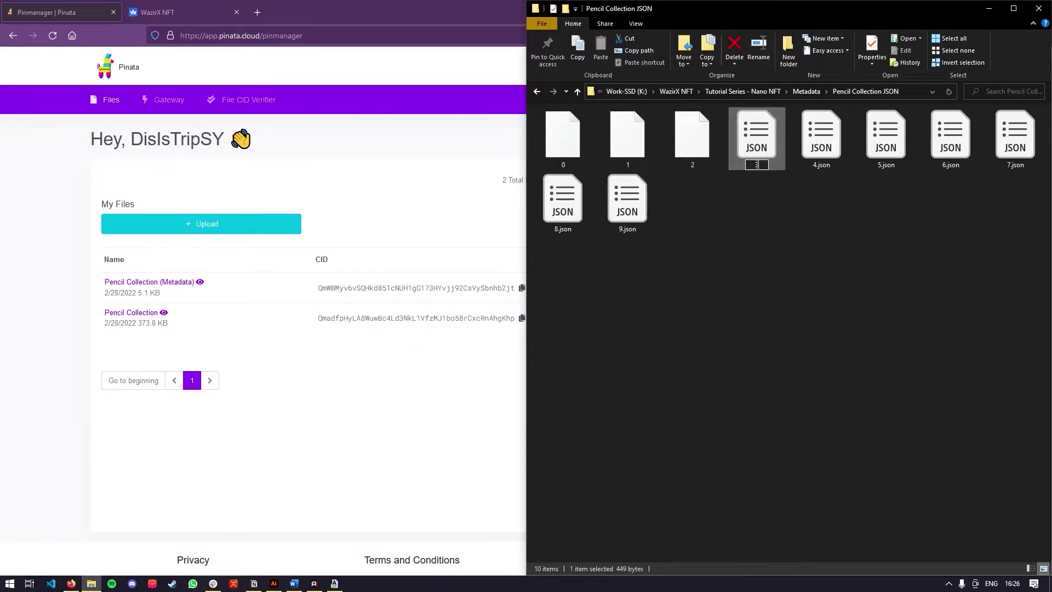
{"action": "key", "text": "Tab"}
{"action": "key", "text": "ctrl+a"}
{"action": "type", "text": "4"}
{"action": "key", "text": "Tab"}
{"action": "key", "text": "ctrl+a"}
{"action": "type", "text": "5"}
{"action": "key", "text": "Tab"}
Step: Rename 6.json through 9.json to 6, 7, 8 and 9
{"action": "key", "text": "ctrl+a"}
{"action": "type", "text": "6"}
{"action": "key", "text": "Tab"}
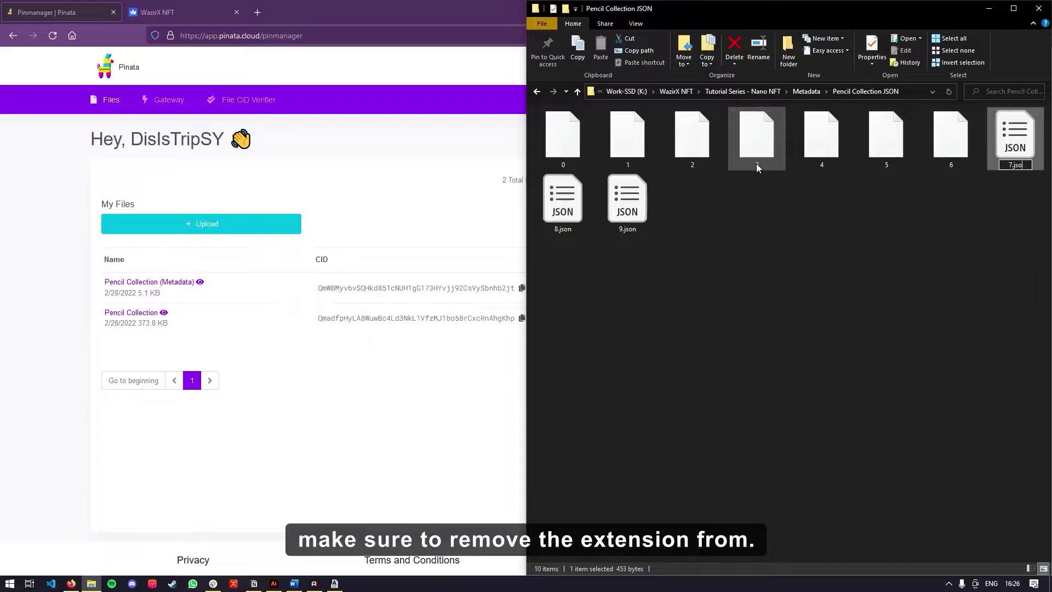
{"action": "key", "text": "ctrl+a"}
{"action": "type", "text": "7"}
{"action": "key", "text": "Tab"}
{"action": "key", "text": "ctrl+a"}
{"action": "type", "text": "8"}
{"action": "key", "text": "Tab"}
{"action": "key", "text": "ctrl+a"}
{"action": "type", "text": "9"}
{"action": "key", "text": "Return"}
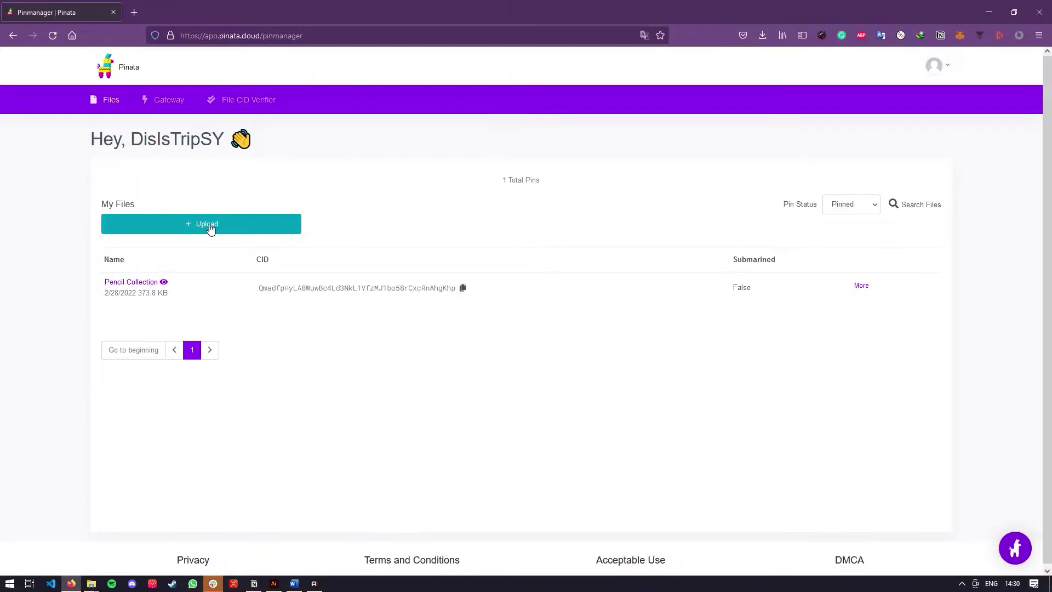
Step: Choose the Metadata\Pencil Collection JSON folder for a Pinata folder upload
{"action": "left_click", "coordinate": [210, 229]}
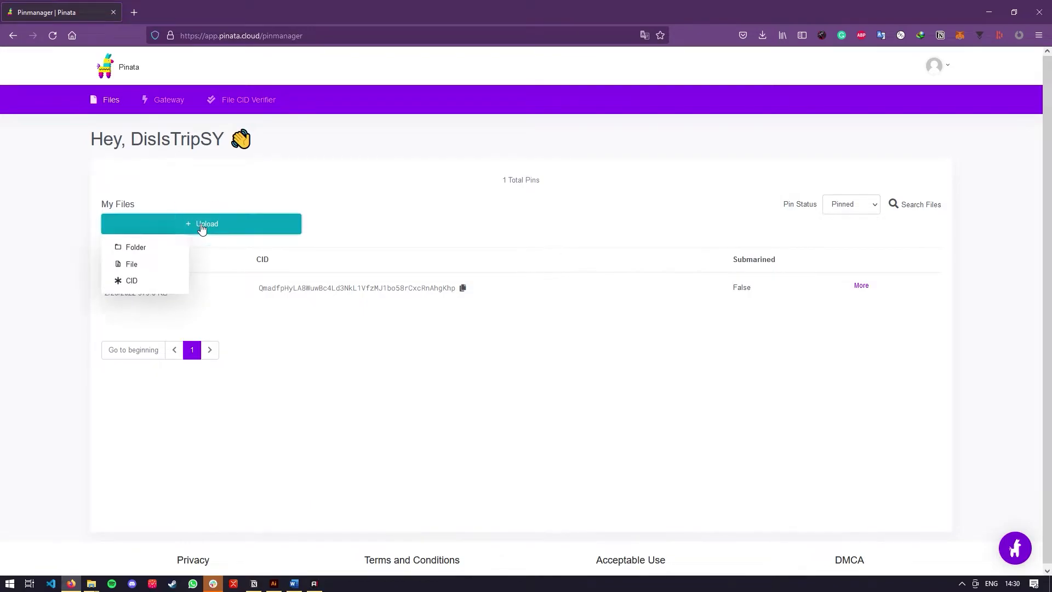
{"action": "left_click", "coordinate": [152, 247]}
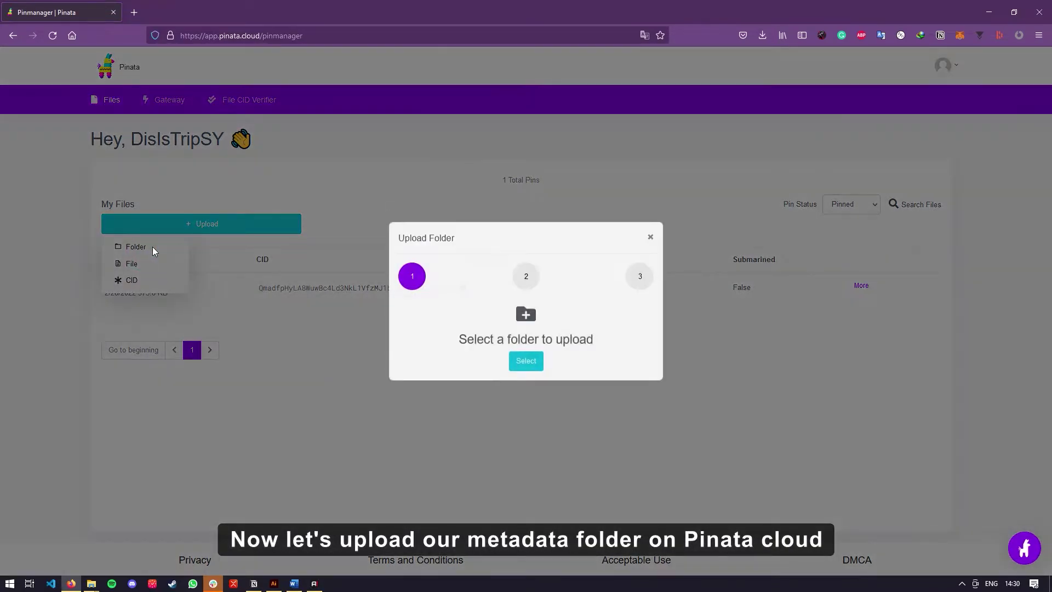
{"action": "left_click", "coordinate": [519, 371]}
{"action": "left_click", "coordinate": [517, 125]}
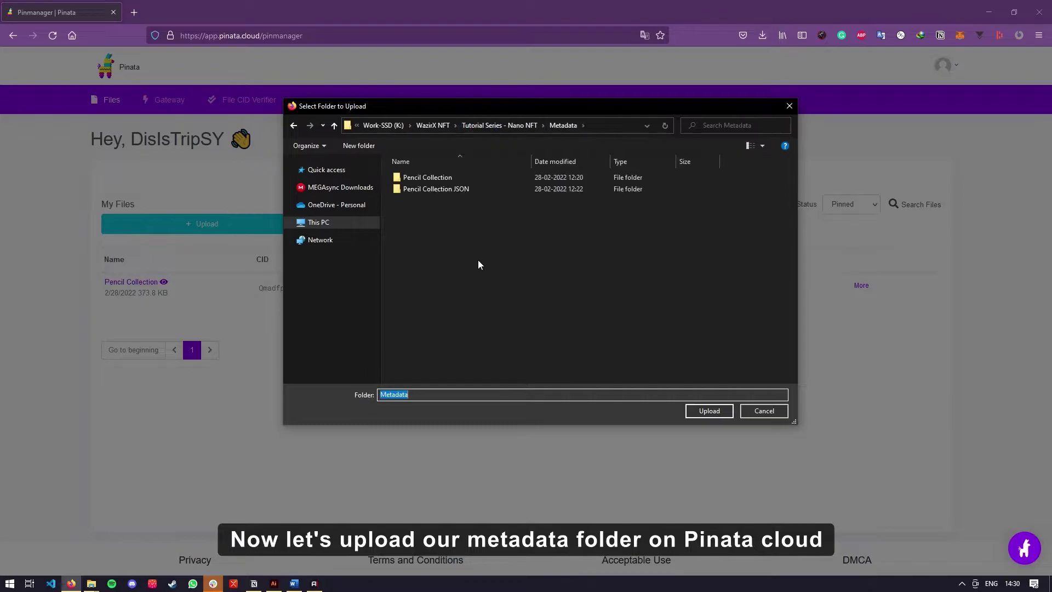
{"action": "left_click", "coordinate": [448, 187]}
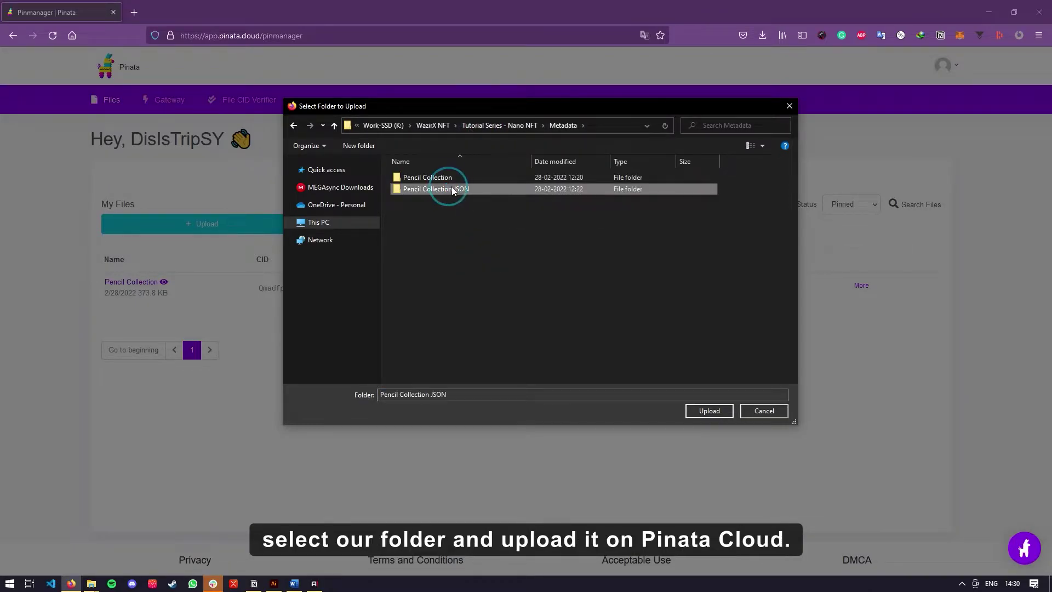
{"action": "left_click", "coordinate": [707, 412]}
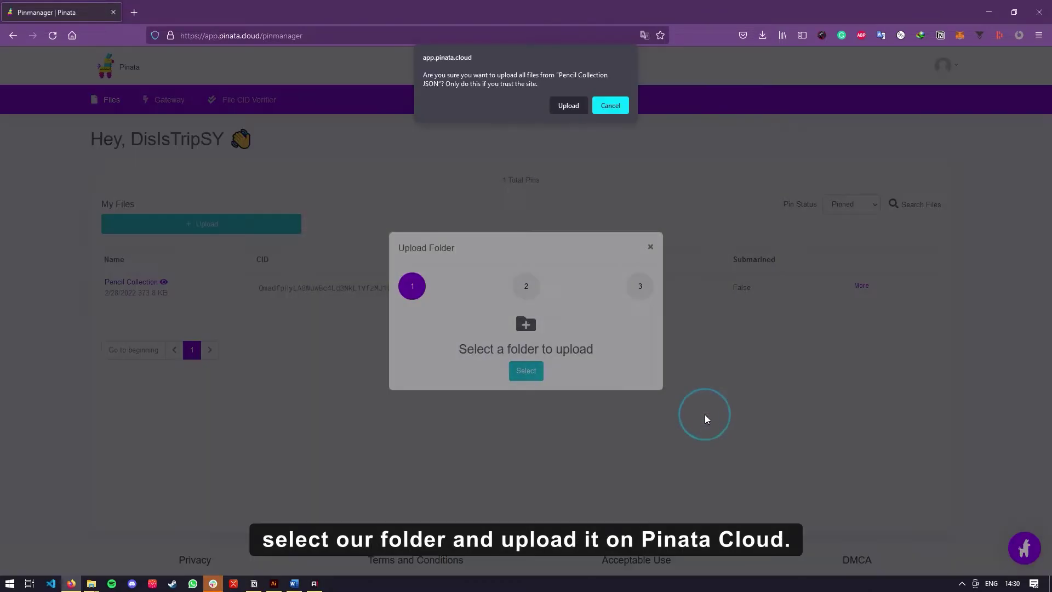
Step: Name the upload 'Pencil Collection JSON (Metadata)' and upload all its files
{"action": "left_click", "coordinate": [567, 105]}
{"action": "left_click", "coordinate": [490, 356]}
{"action": "type", "text": "Pe"}
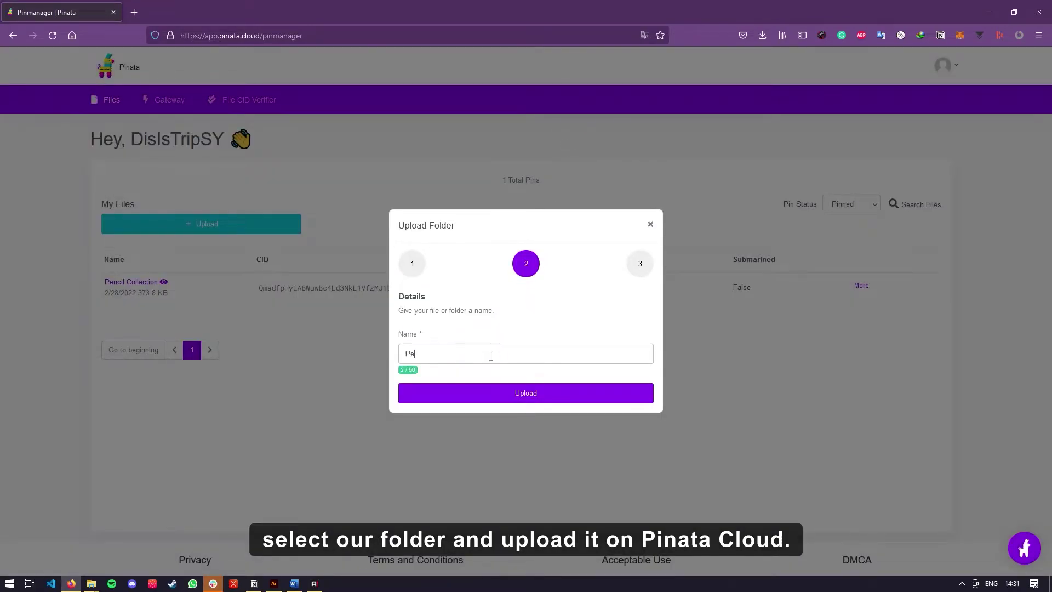
{"action": "type", "text": "ncil Collection JSON (M"}
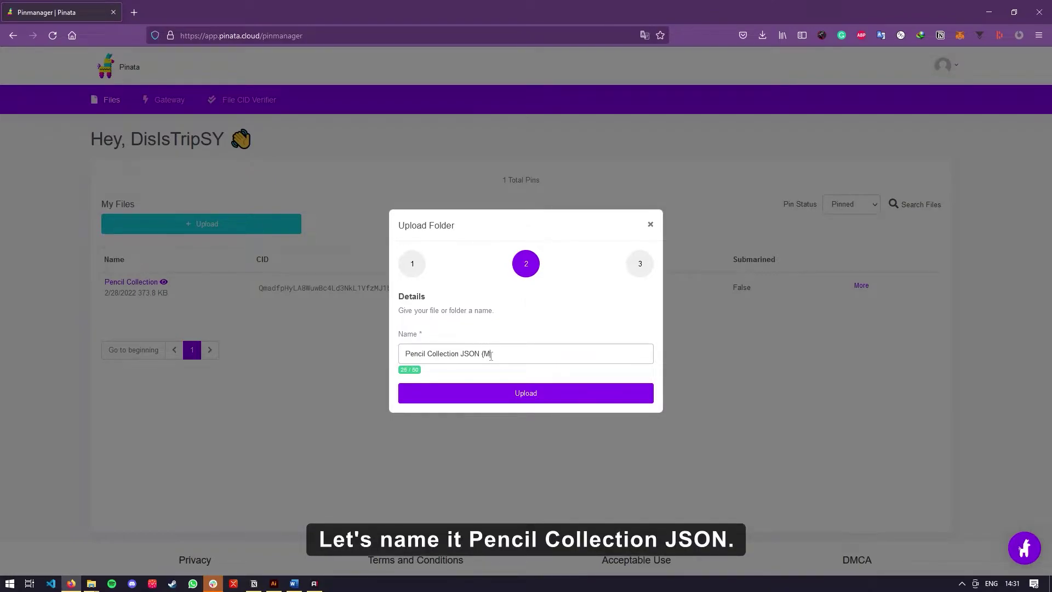
{"action": "type", "text": "data"}
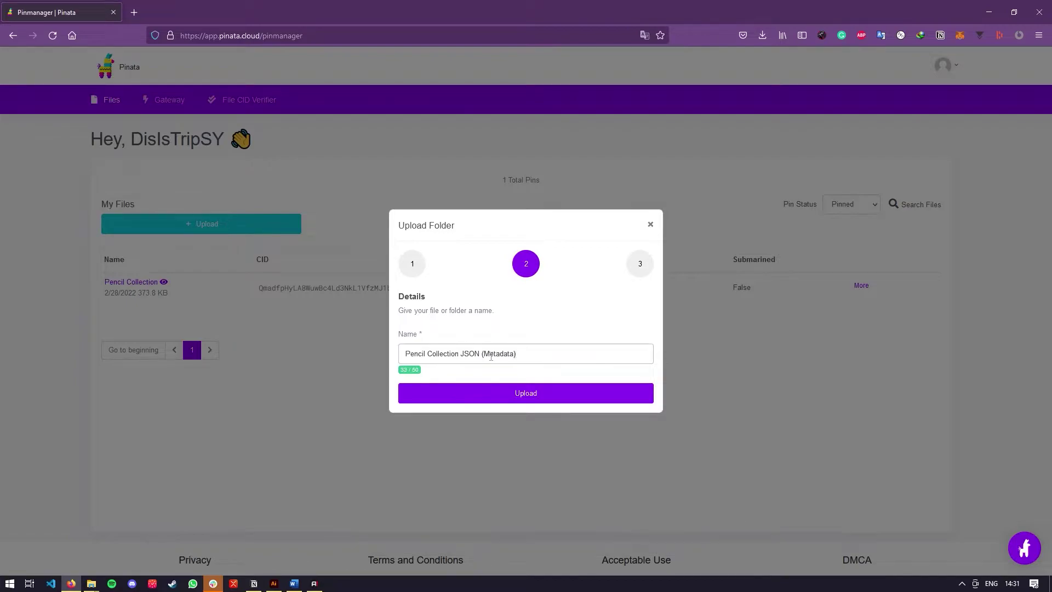
{"action": "left_click", "coordinate": [524, 393]}
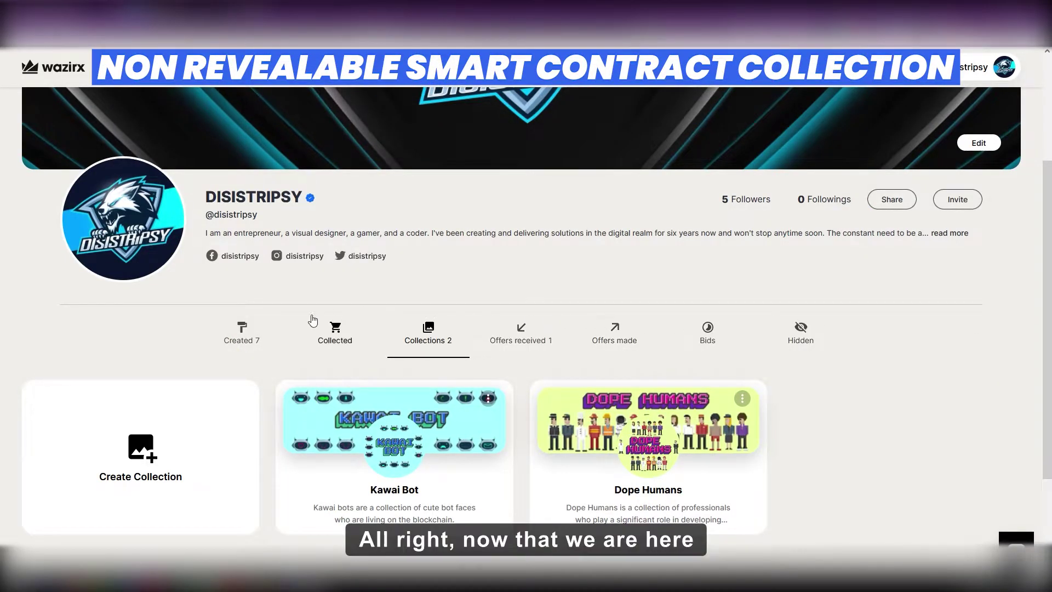
Step: Scroll the profile's Collections tab down to the Create Collection card
{"action": "scroll", "coordinate": [161, 334], "scroll_direction": "down", "scroll_amount": 1}
{"action": "scroll", "coordinate": [162, 333], "scroll_direction": "up", "scroll_amount": 3}
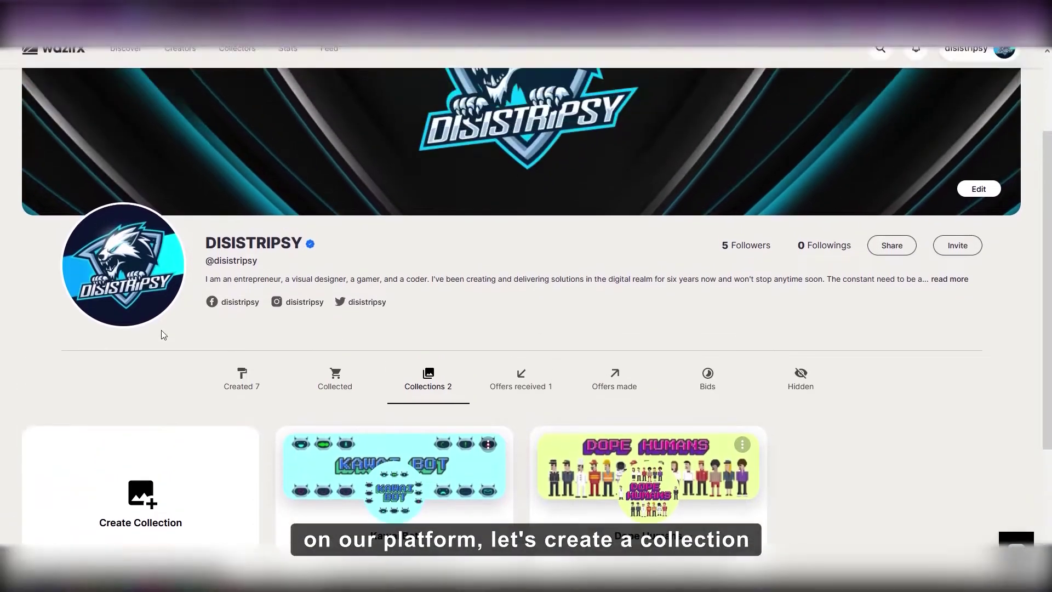
{"action": "scroll", "coordinate": [162, 333], "scroll_direction": "down", "scroll_amount": 3}
Step: Start a new collection and set pencil pictures as its cover and profile images
{"action": "left_click", "coordinate": [156, 411]}
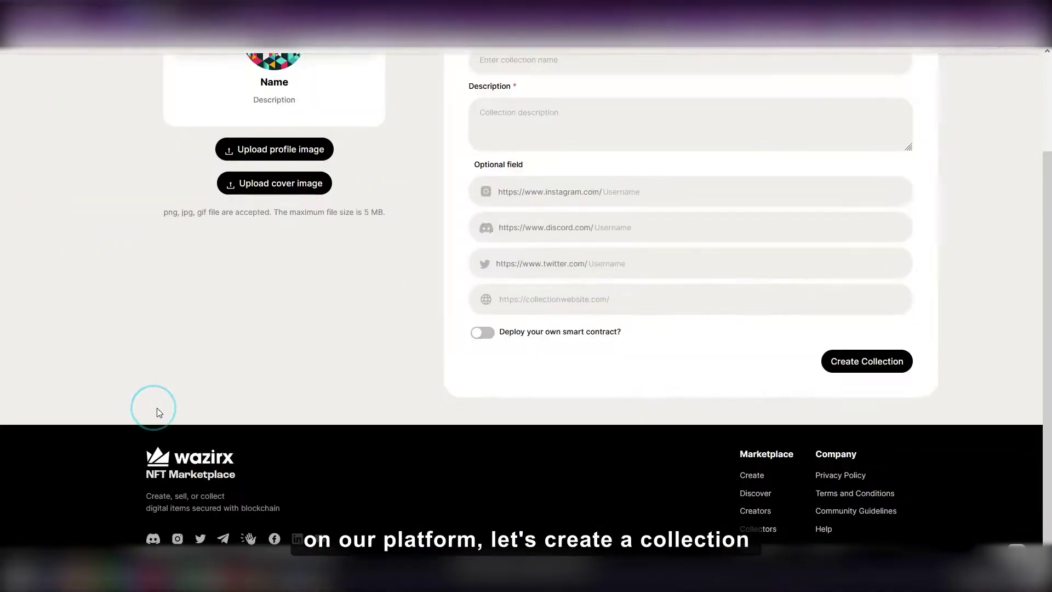
{"action": "scroll", "coordinate": [246, 394], "scroll_direction": "up", "scroll_amount": 2}
{"action": "left_click", "coordinate": [293, 301]}
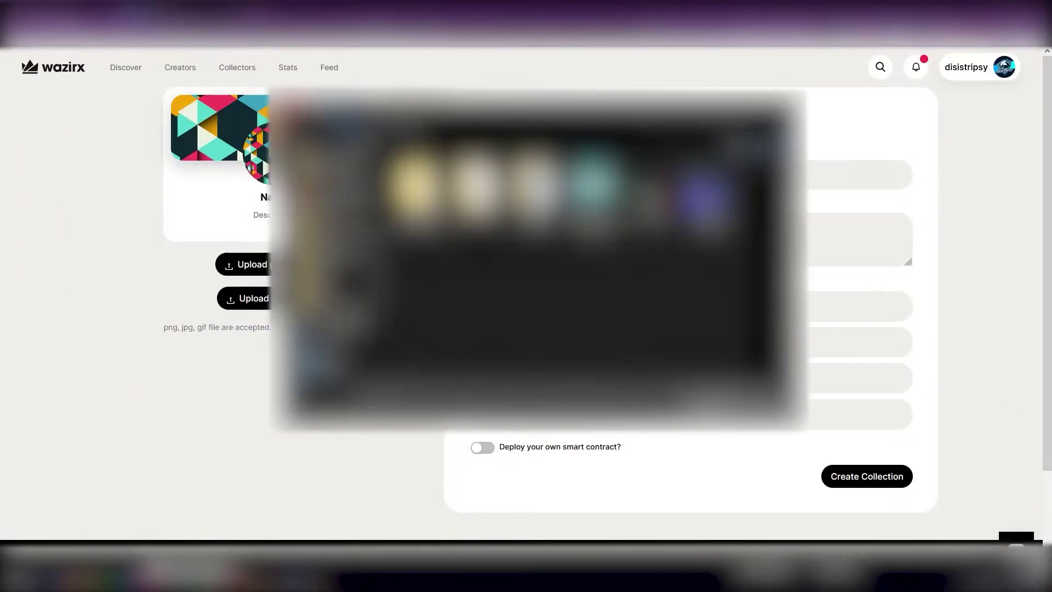
{"action": "key", "text": "Return"}
{"action": "left_click", "coordinate": [252, 266]}
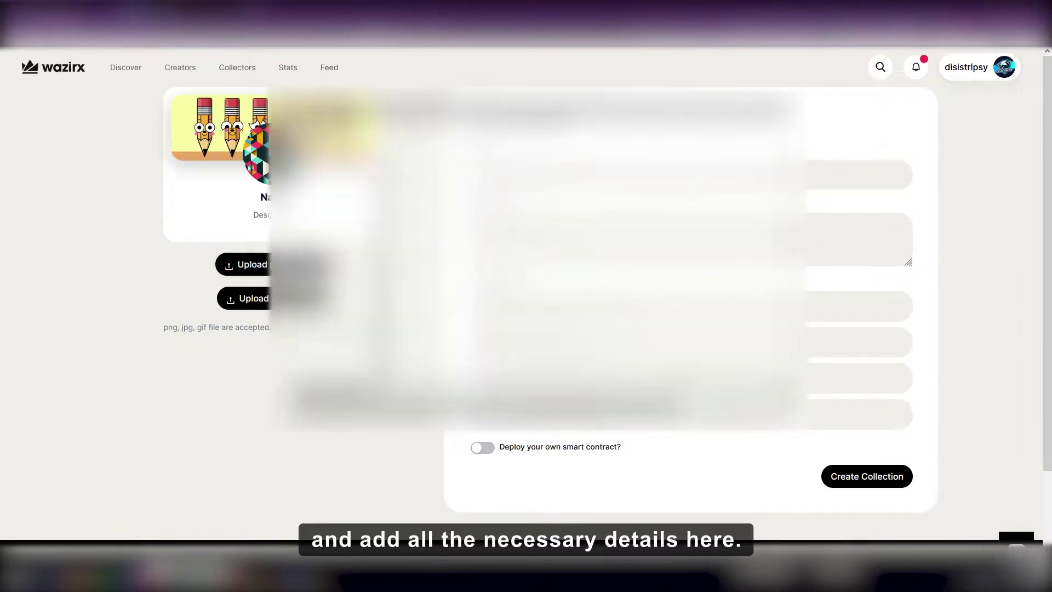
{"action": "key", "text": "Return"}
Step: Name the collection 'Pencil Collection' and paste in its description
{"action": "left_click", "coordinate": [542, 175]}
{"action": "type", "text": "Pencil Collection"}
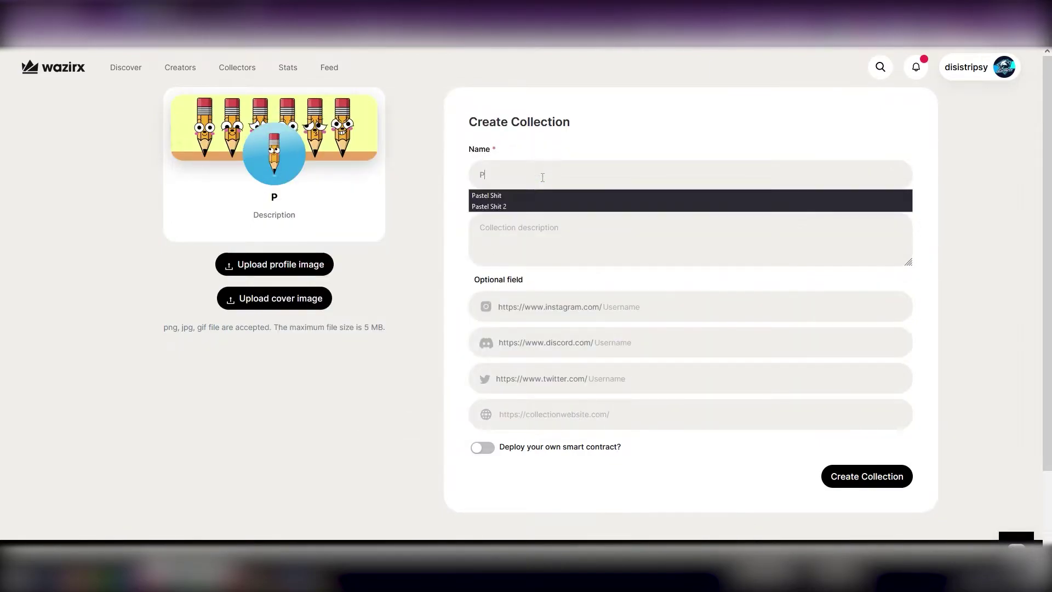
{"action": "left_click", "coordinate": [548, 241]}
{"action": "type", "text": "This collection refers to transition from pencil to pen is an important shift for primary class students as it makes them more responsible for their work."}
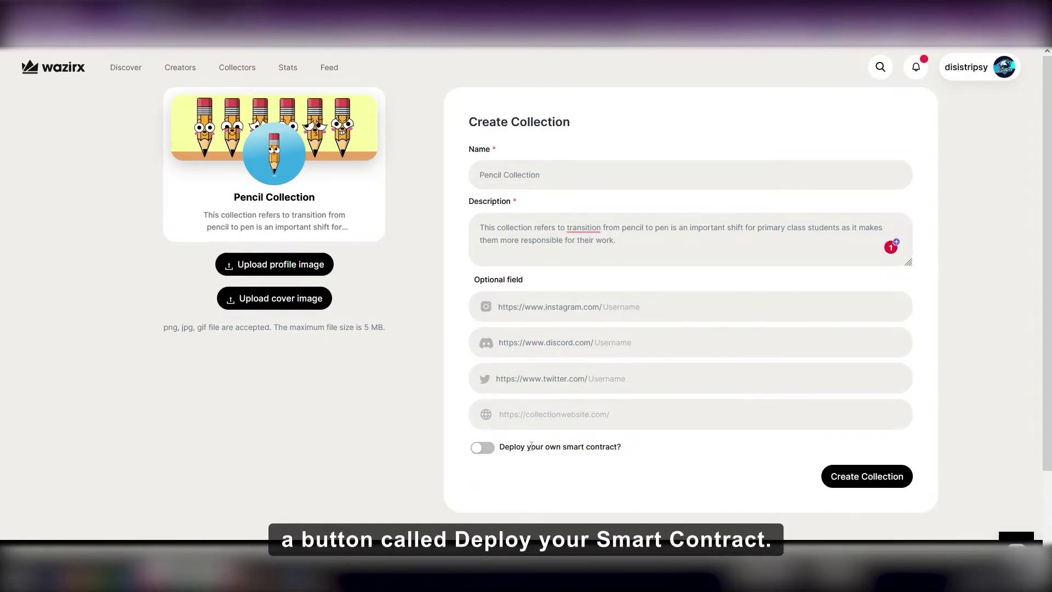
Step: Enable deploying its own smart contract, with contract name Pencil and symbol PC
{"action": "left_click", "coordinate": [485, 449]}
{"action": "left_click", "coordinate": [885, 486]}
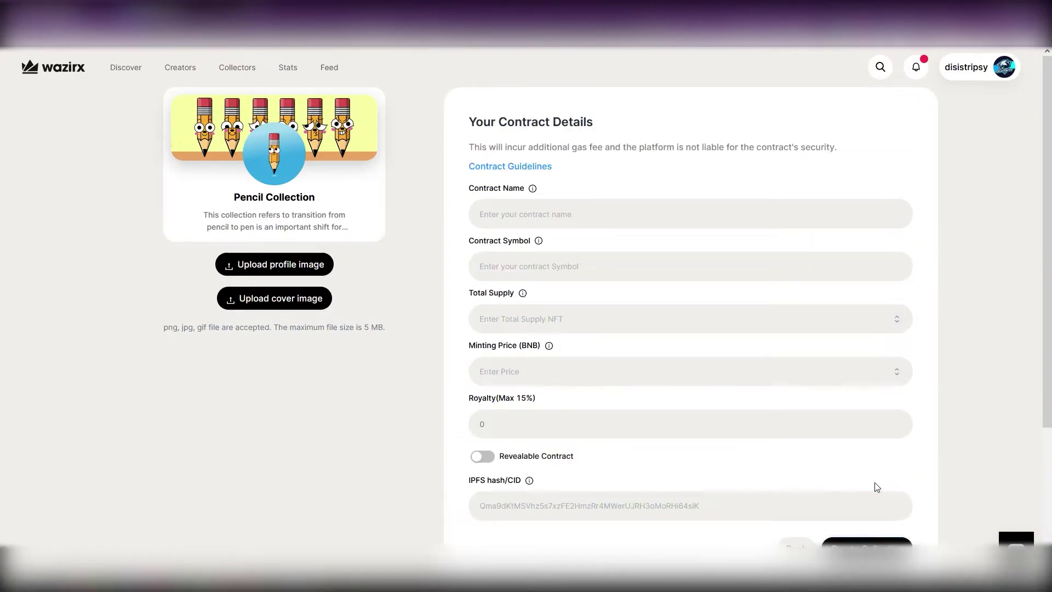
{"action": "left_click", "coordinate": [547, 210]}
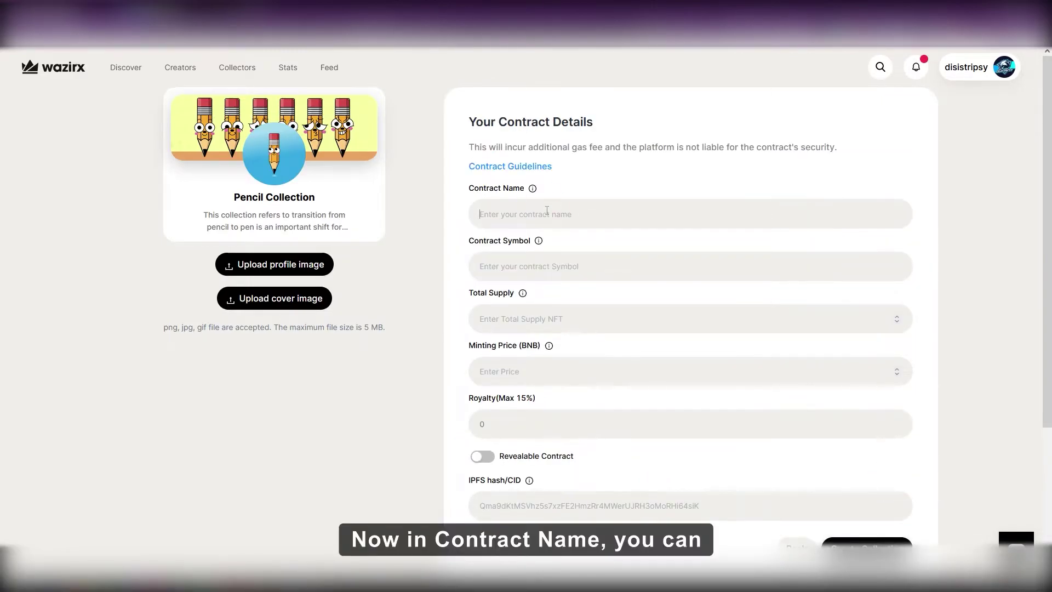
{"action": "type", "text": "Penci"}
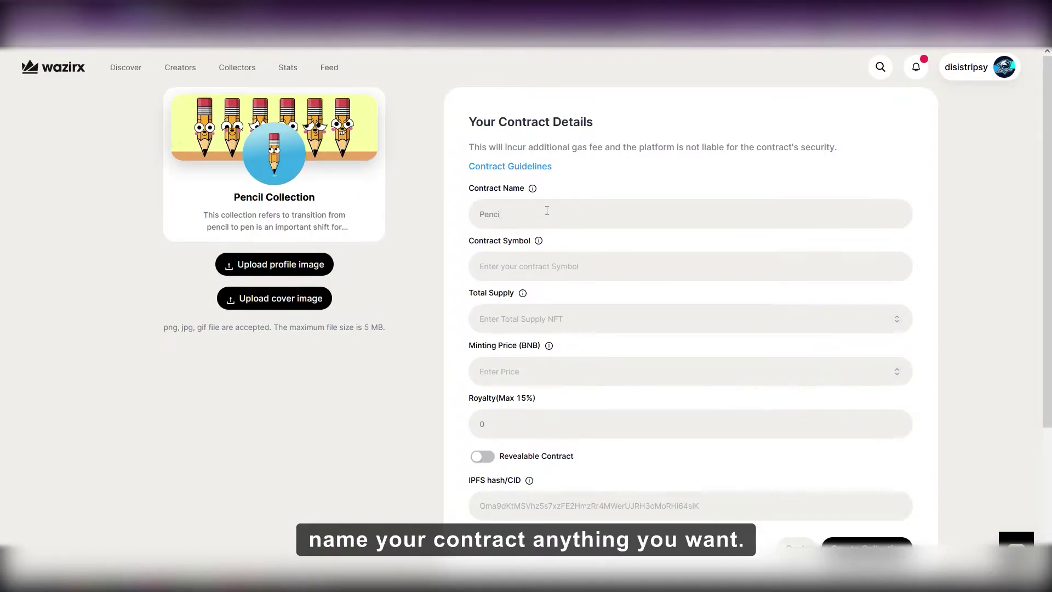
{"action": "type", "text": "l Collection"}
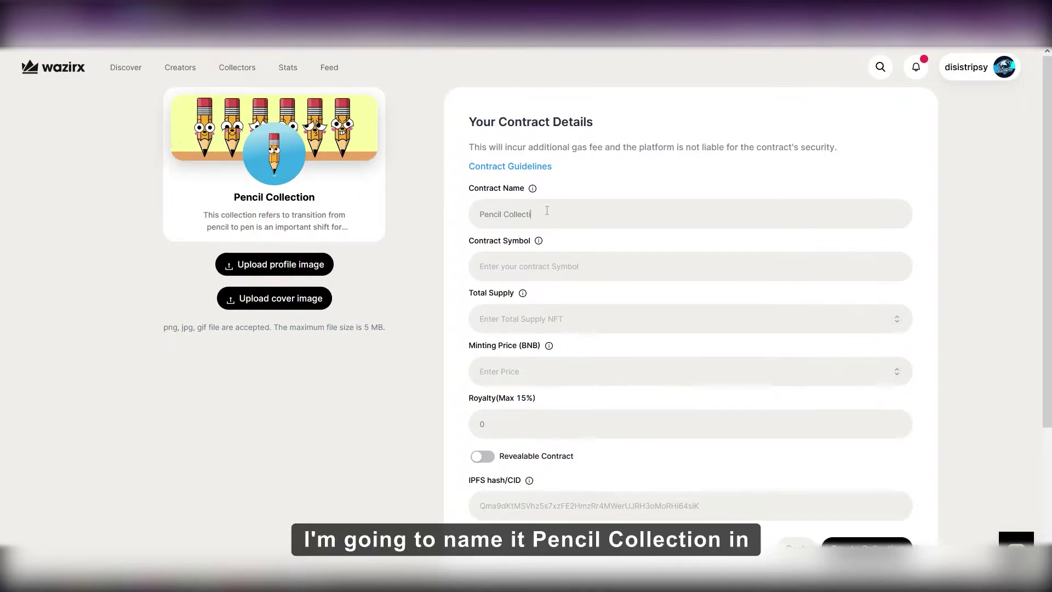
{"action": "left_click", "coordinate": [539, 260]}
{"action": "type", "text": "PC"}
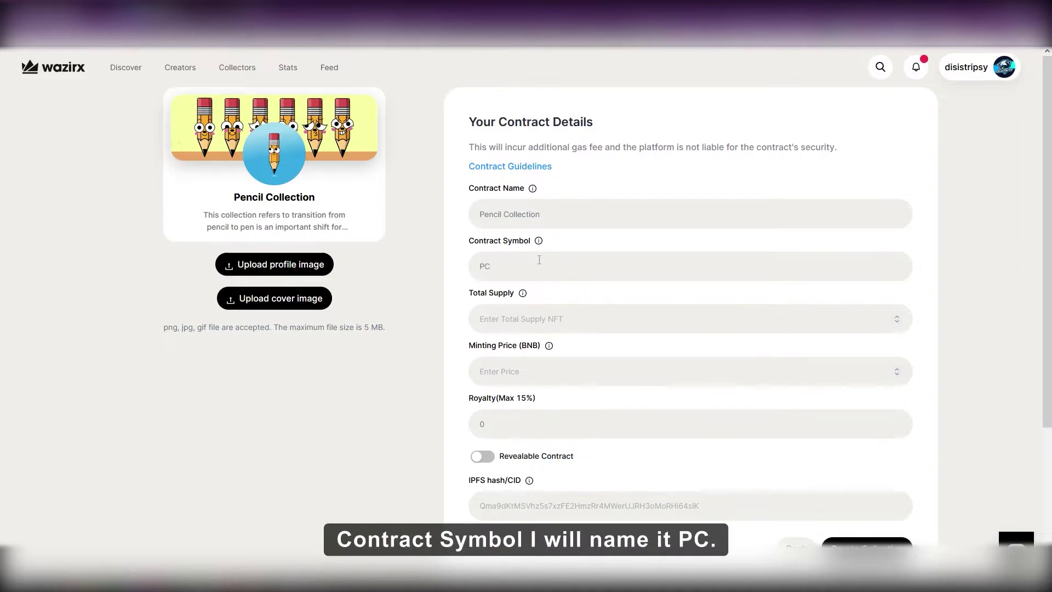
Step: Set total supply 10, minting price 0.1 BNB and royalty 5%
{"action": "left_click", "coordinate": [528, 319]}
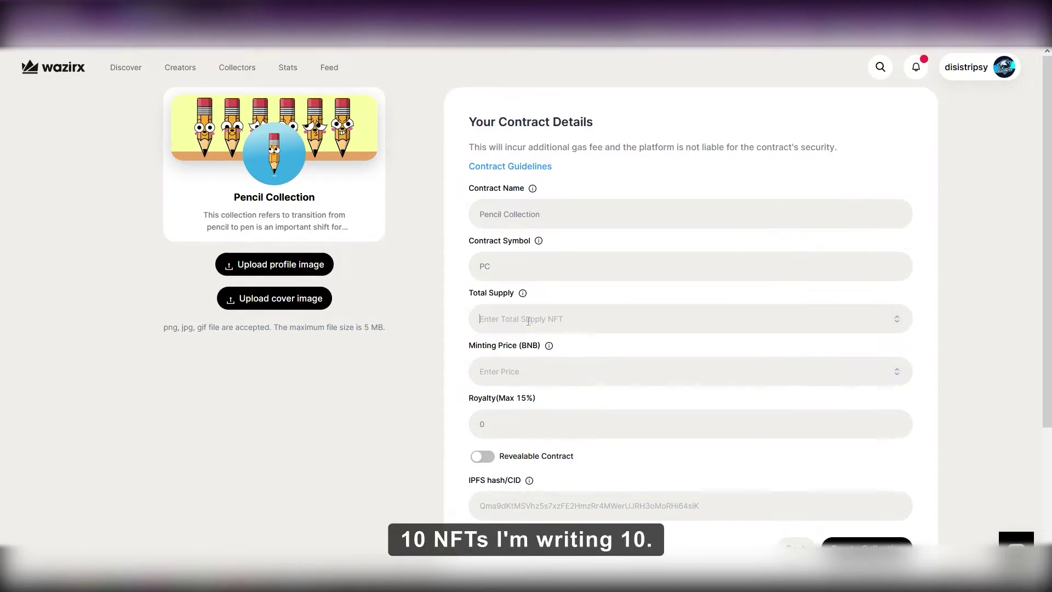
{"action": "type", "text": "10"}
{"action": "left_click", "coordinate": [545, 371]}
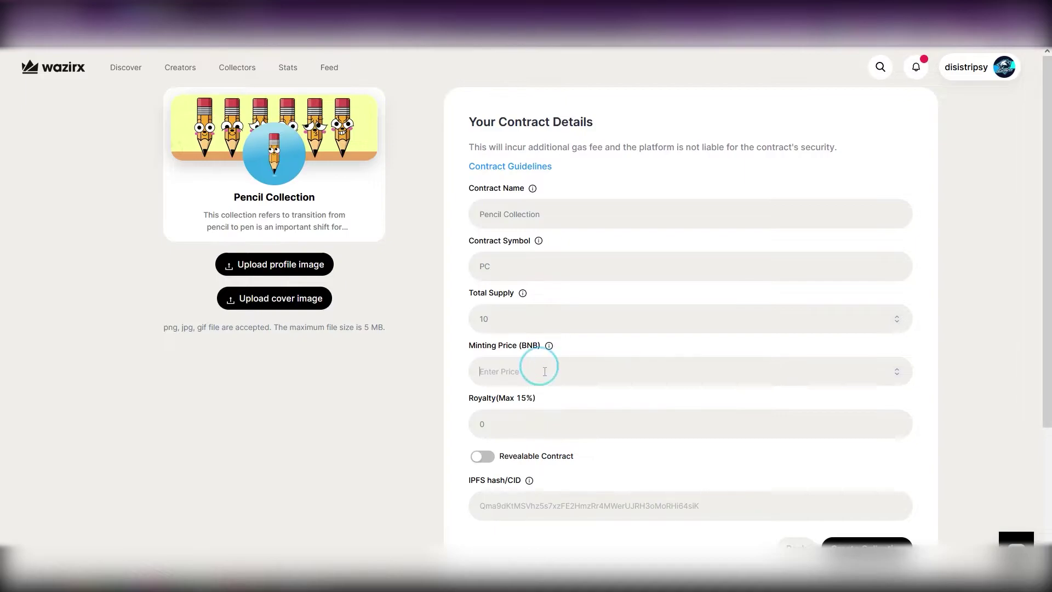
{"action": "type", "text": "0.1"}
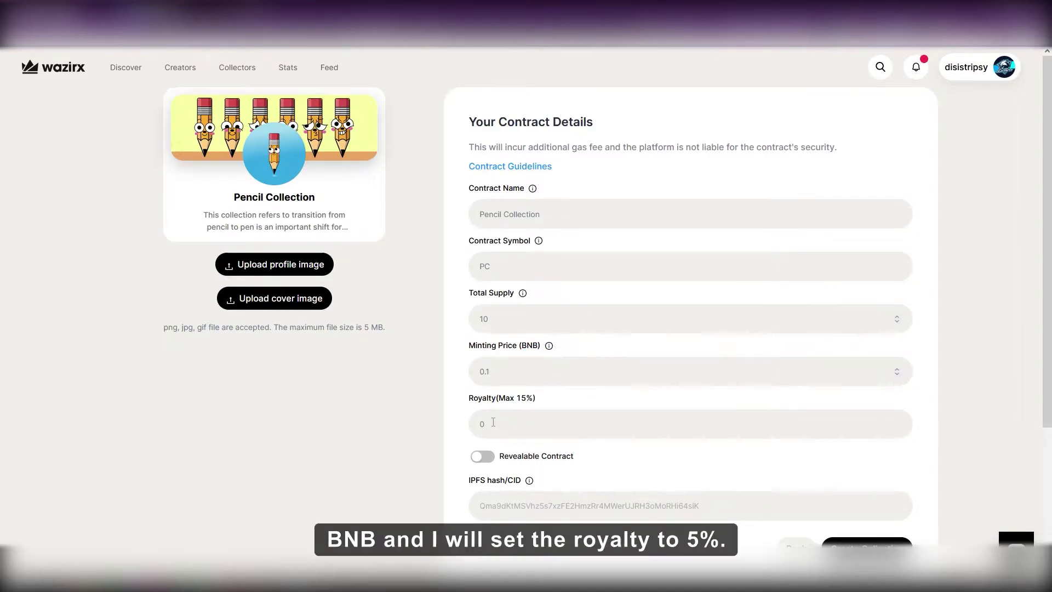
{"action": "left_click", "coordinate": [493, 422]}
{"action": "key", "text": "BackSpace"}
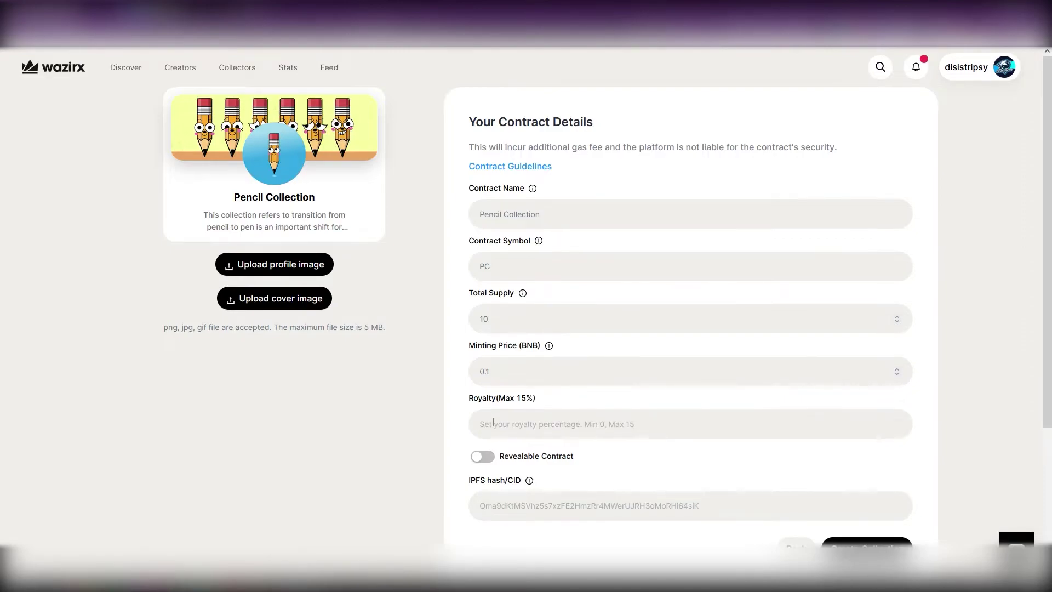
{"action": "type", "text": "5"}
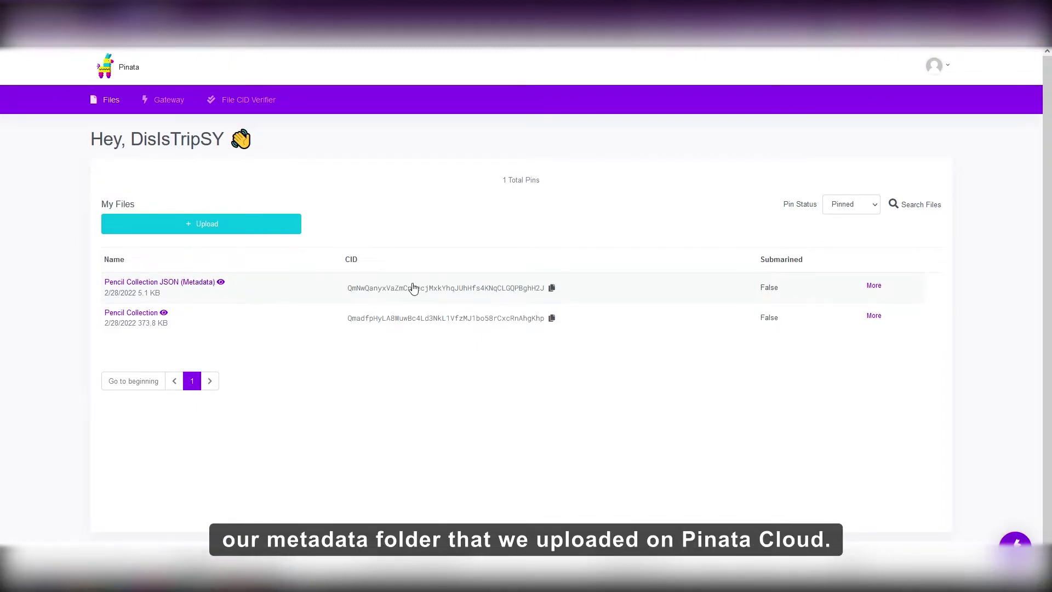
Step: Copy the Pencil Collection JSON (Metadata) CID from Pinata and paste it as the IPFS hash
{"action": "left_click", "coordinate": [551, 289]}
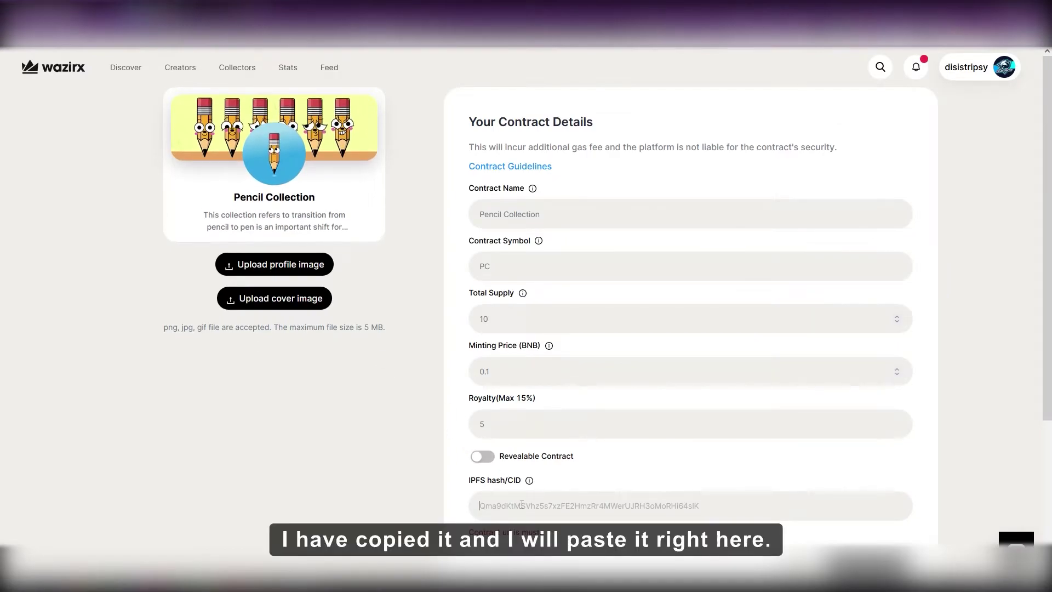
{"action": "key", "text": "ctrl+v"}
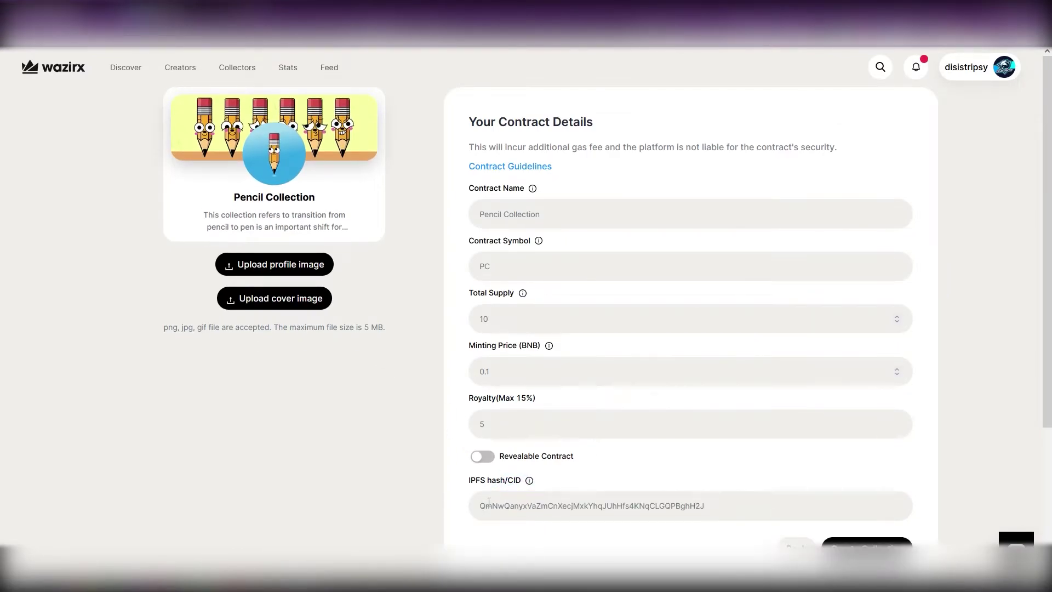
{"action": "scroll", "coordinate": [607, 317], "scroll_direction": "down", "scroll_amount": 1}
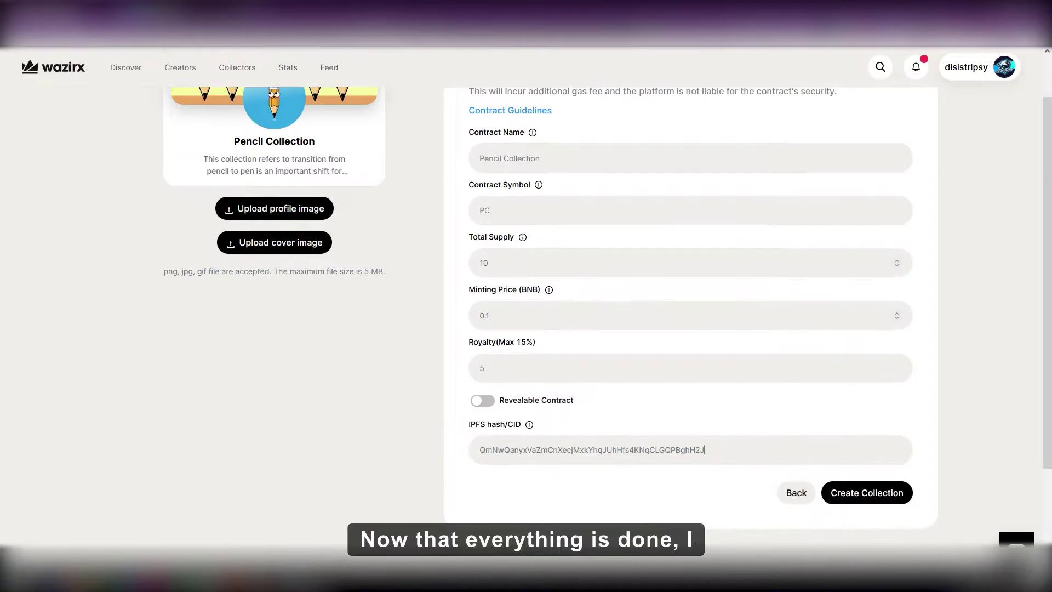
Step: Create the Pencil Collection from the filled form and scroll through its new page
{"action": "left_click", "coordinate": [867, 494]}
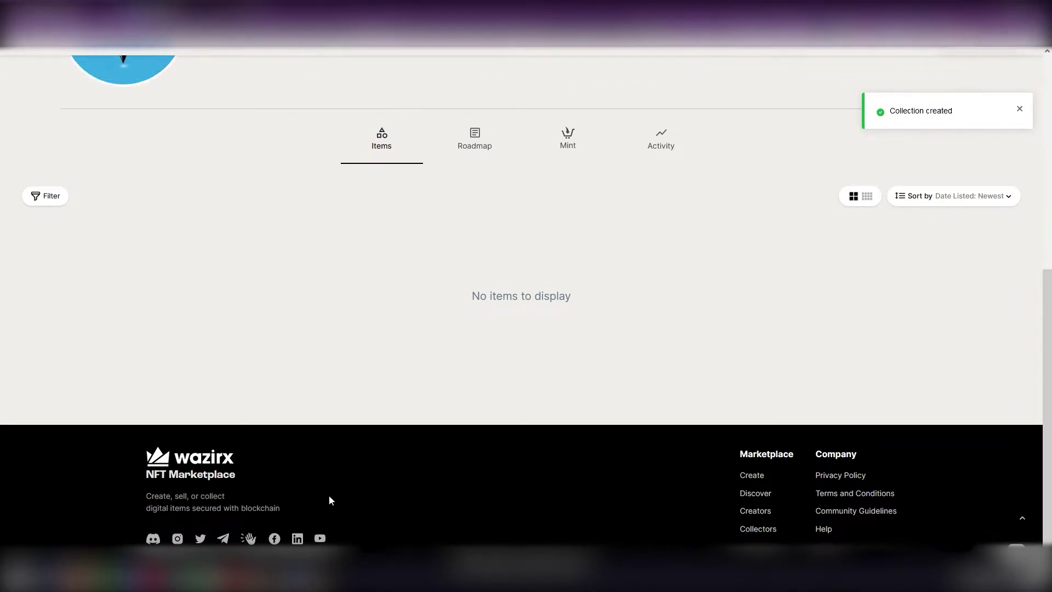
{"action": "scroll", "coordinate": [329, 499], "scroll_direction": "up", "scroll_amount": 4}
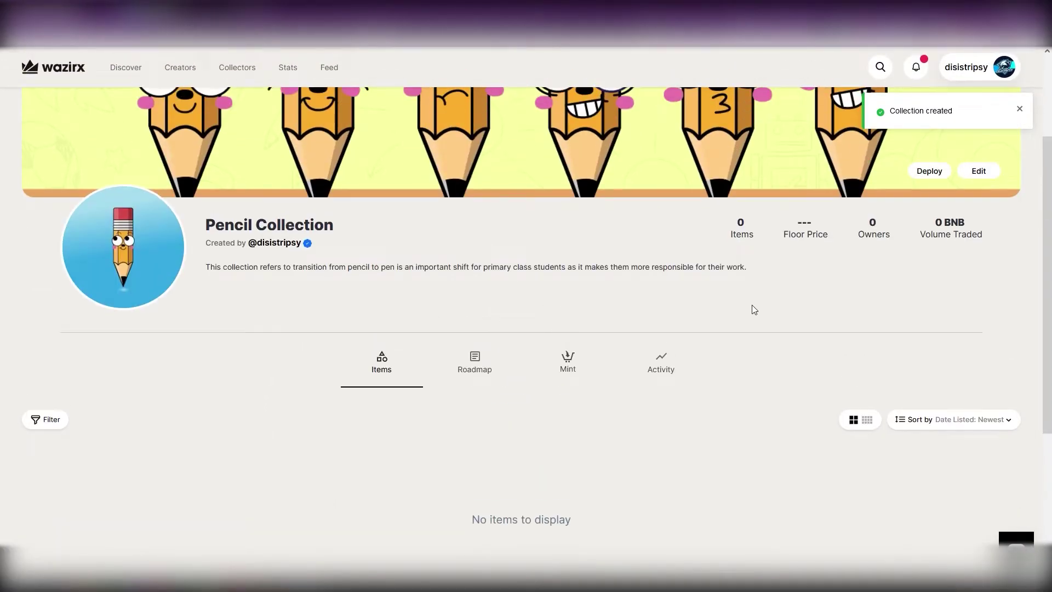
{"action": "scroll", "coordinate": [218, 280], "scroll_direction": "up", "scroll_amount": 3}
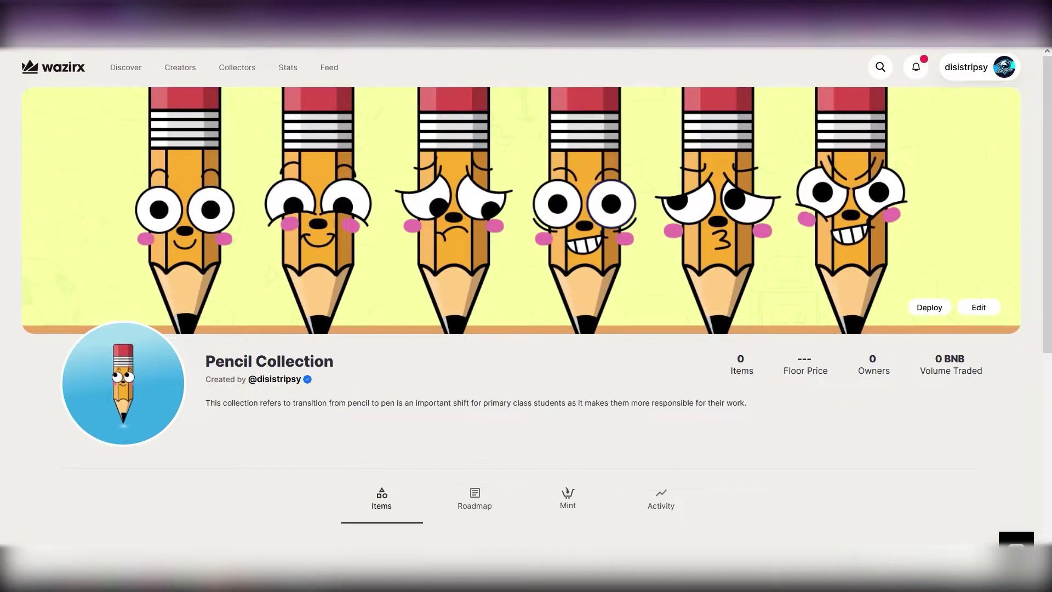
{"action": "scroll", "coordinate": [416, 237], "scroll_direction": "down", "scroll_amount": 3}
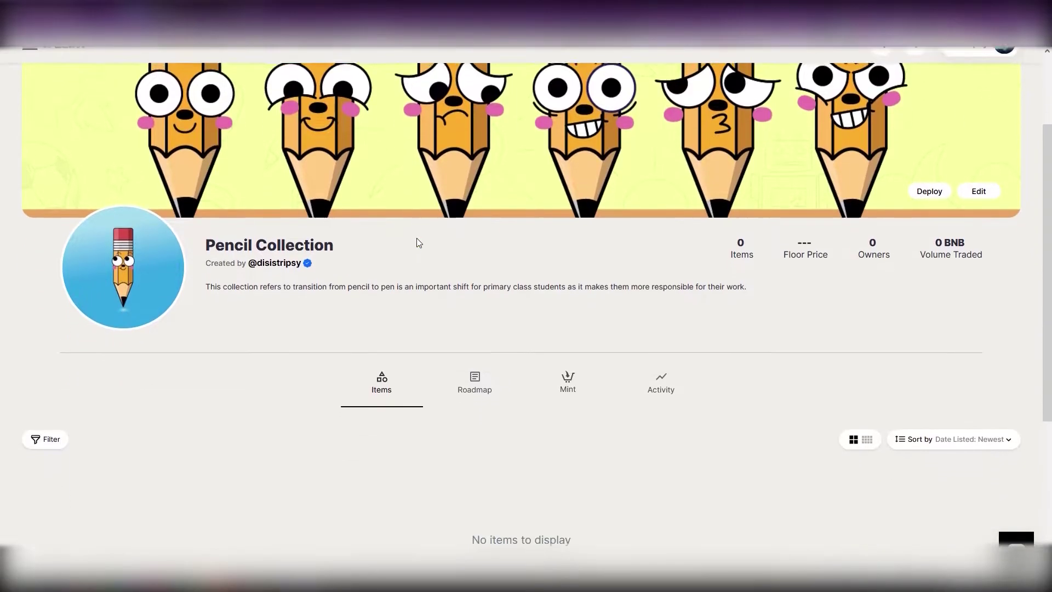
{"action": "scroll", "coordinate": [510, 267], "scroll_direction": "down", "scroll_amount": 3}
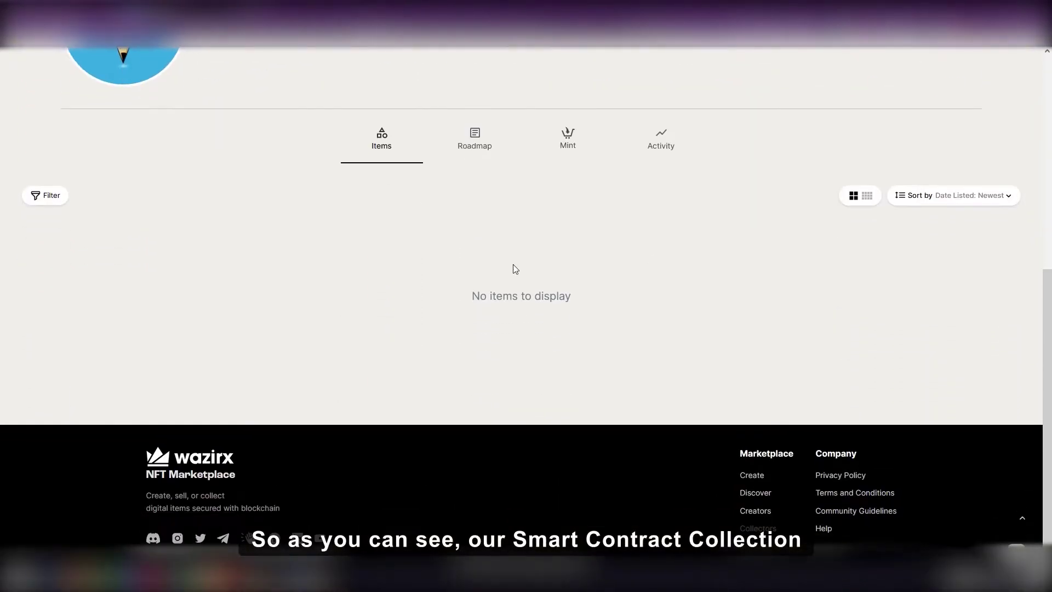
{"action": "scroll", "coordinate": [349, 341], "scroll_direction": "up", "scroll_amount": 3}
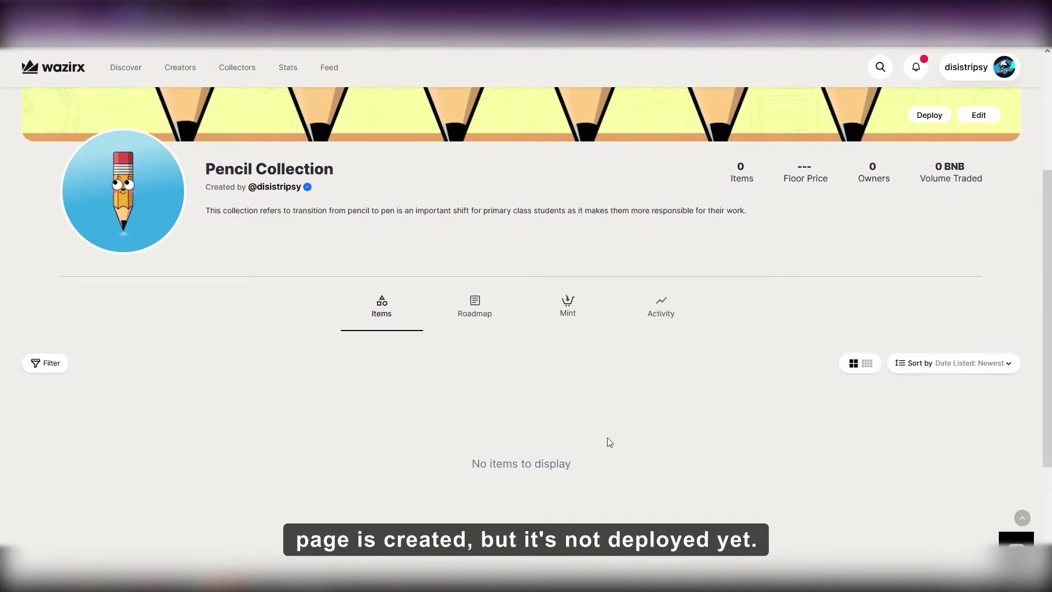
Step: Open the collection's Roadmap section and start creating a roadmap
{"action": "left_click", "coordinate": [472, 307]}
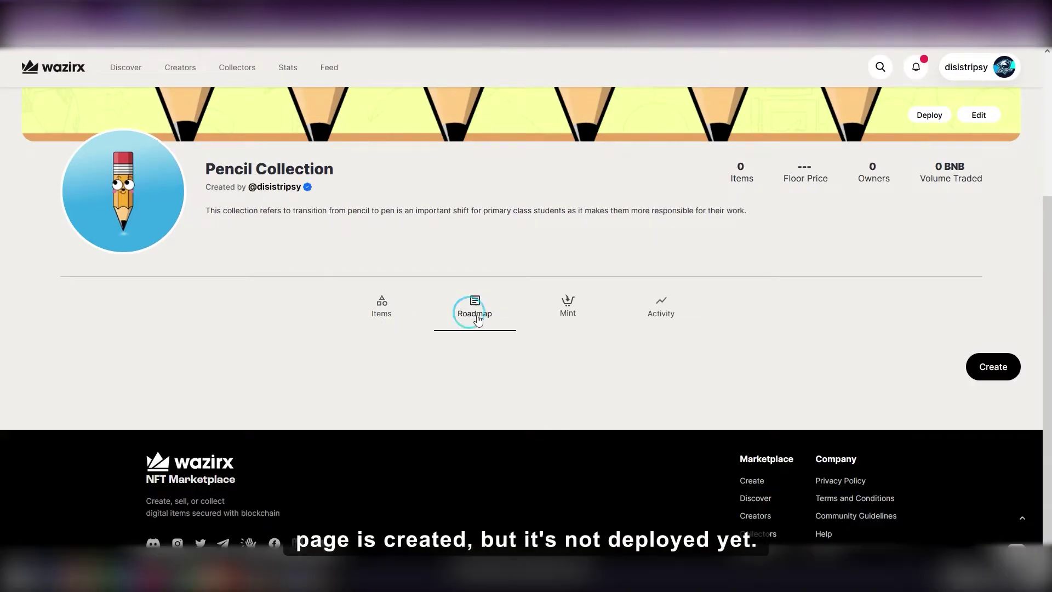
{"action": "left_click", "coordinate": [986, 369]}
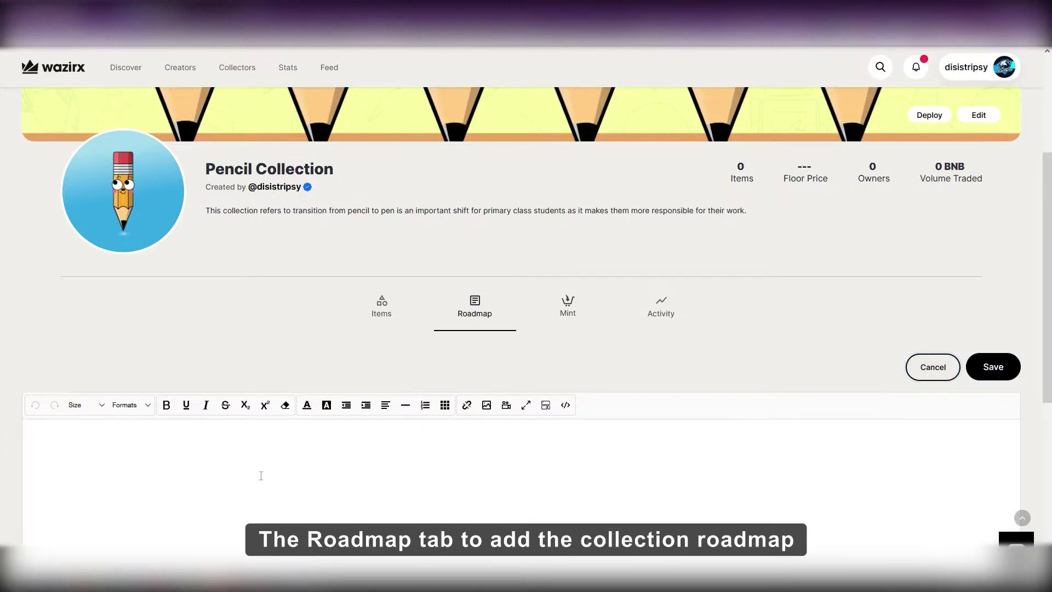
{"action": "scroll", "coordinate": [260, 476], "scroll_direction": "down", "scroll_amount": 4}
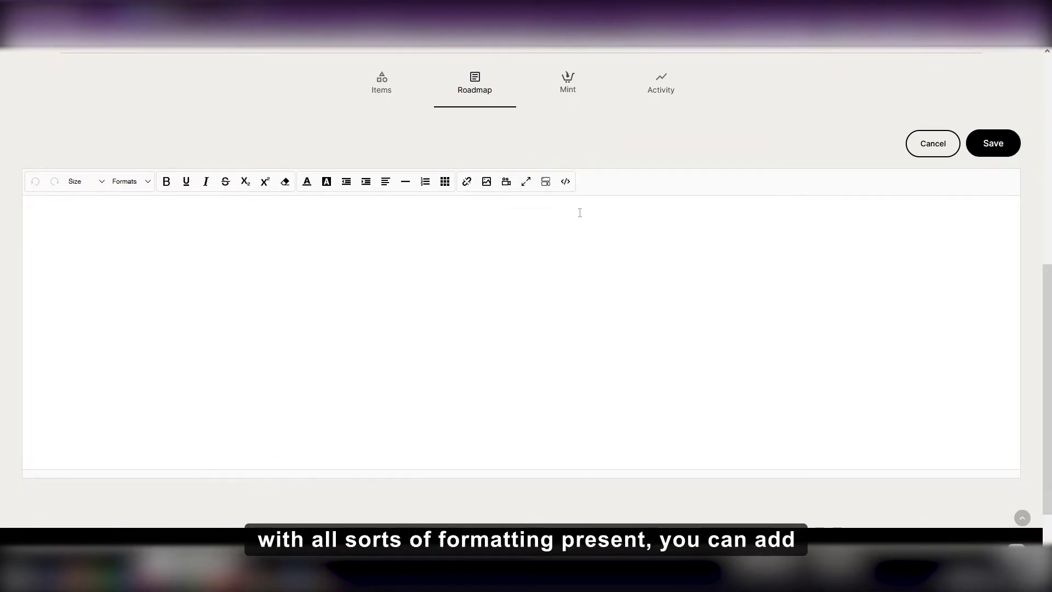
{"action": "scroll", "coordinate": [742, 359], "scroll_direction": "up", "scroll_amount": 6}
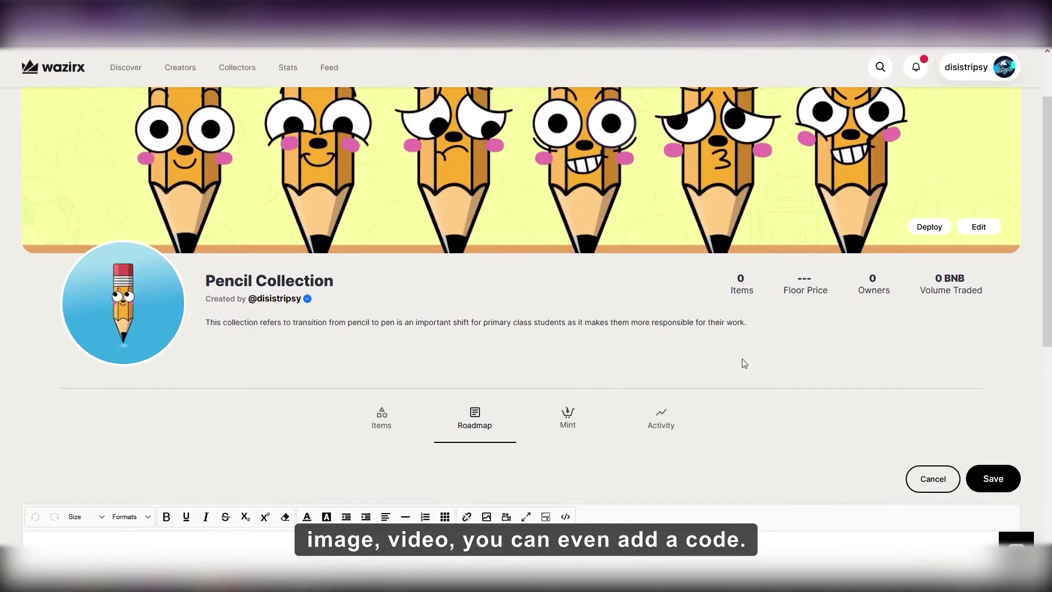
Step: Browse the Mint and Activity sections, ending on Mint showing 0 items, 0 owners, 0 BNB
{"action": "left_click", "coordinate": [570, 419]}
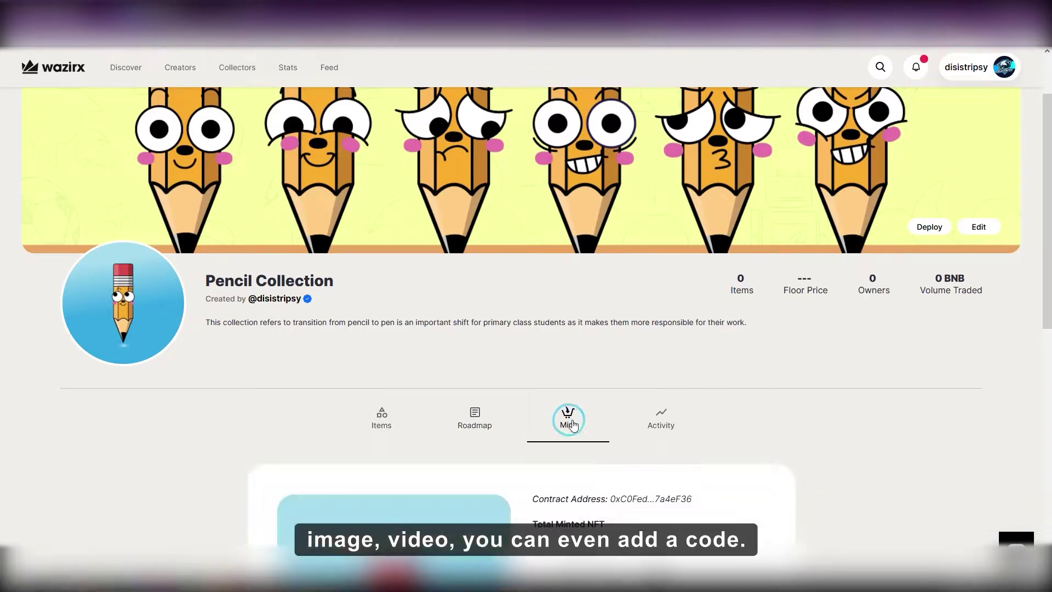
{"action": "scroll", "coordinate": [871, 371], "scroll_direction": "down", "scroll_amount": 4}
{"action": "scroll", "coordinate": [876, 374], "scroll_direction": "down", "scroll_amount": 3}
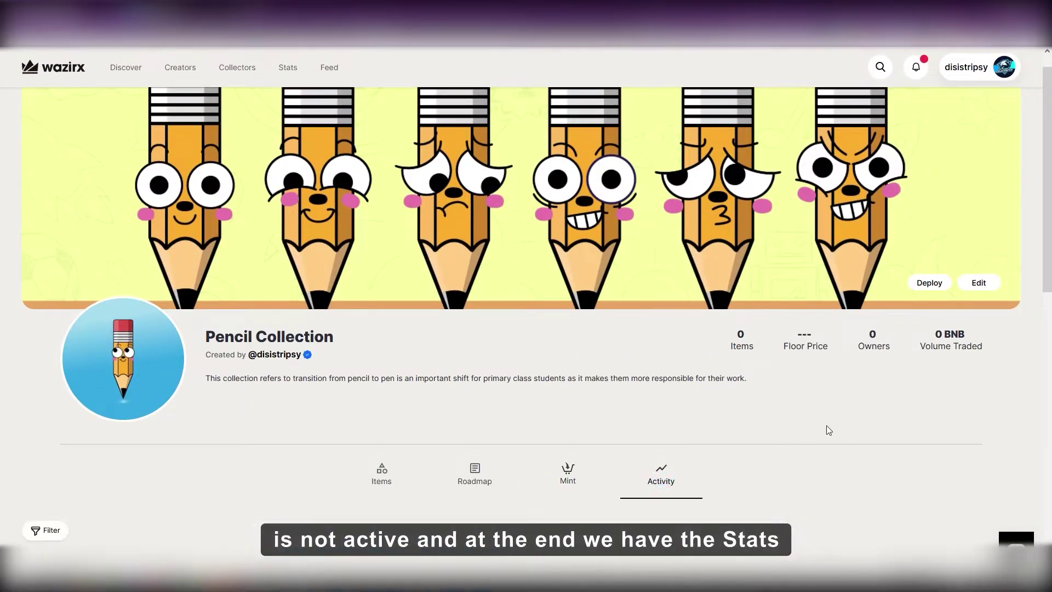
{"action": "scroll", "coordinate": [888, 410], "scroll_direction": "down", "scroll_amount": 3}
{"action": "scroll", "coordinate": [888, 410], "scroll_direction": "down", "scroll_amount": 1}
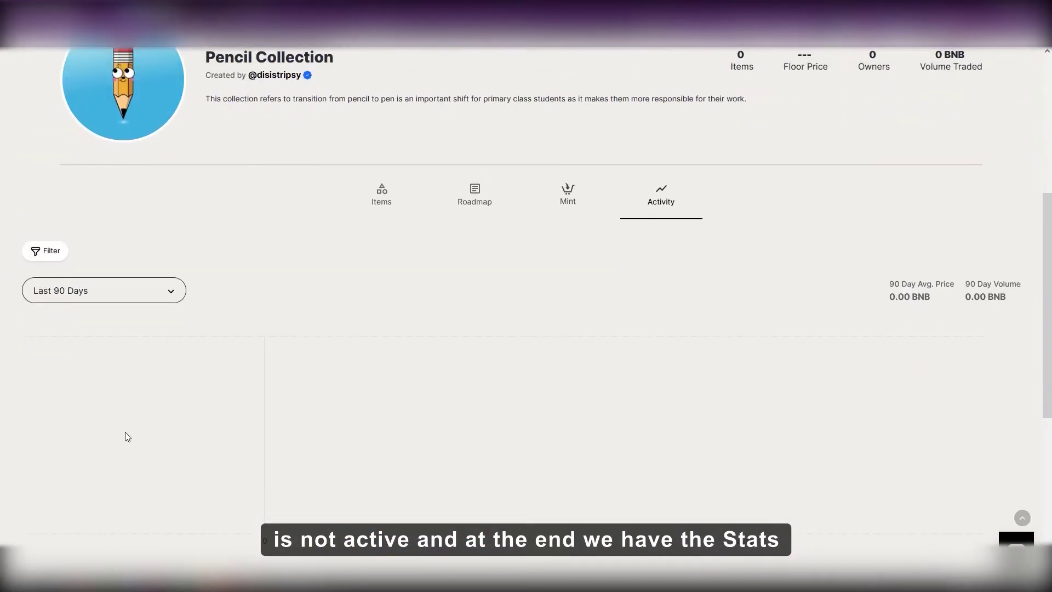
{"action": "scroll", "coordinate": [566, 422], "scroll_direction": "up", "scroll_amount": 3}
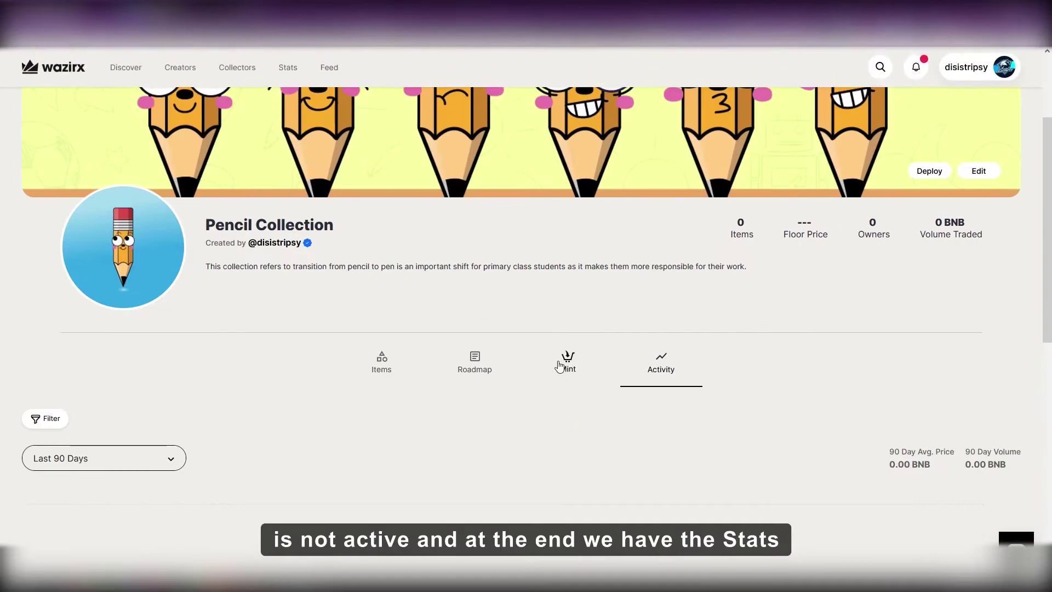
{"action": "left_click", "coordinate": [564, 366]}
{"action": "scroll", "coordinate": [947, 368], "scroll_direction": "up", "scroll_amount": 3}
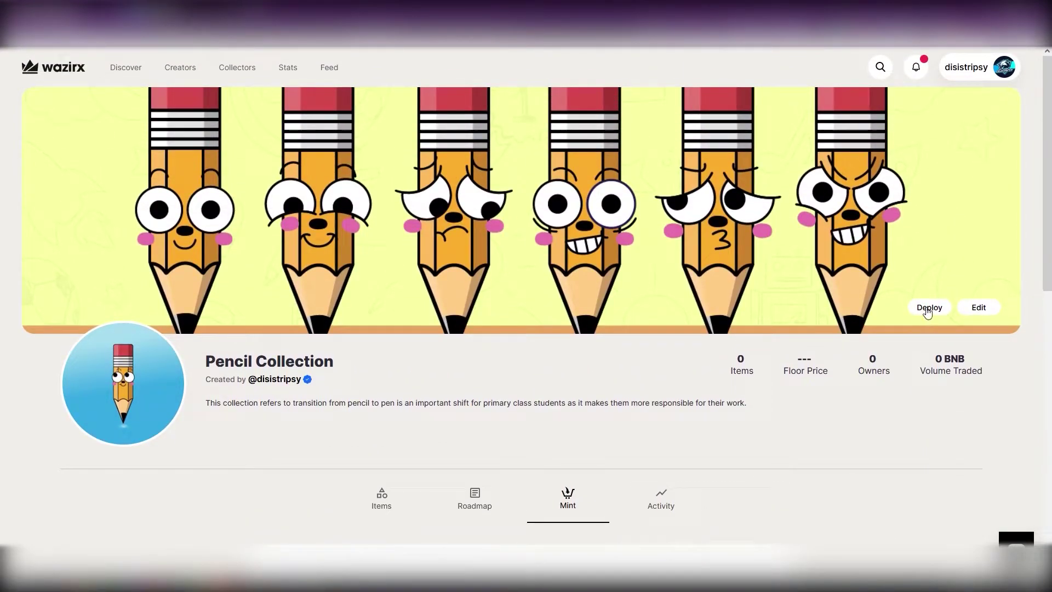
Step: Deploy the Pencil Collection's contract via the Deploy dialog and approve the transaction in the wallet
{"action": "left_click", "coordinate": [927, 311]}
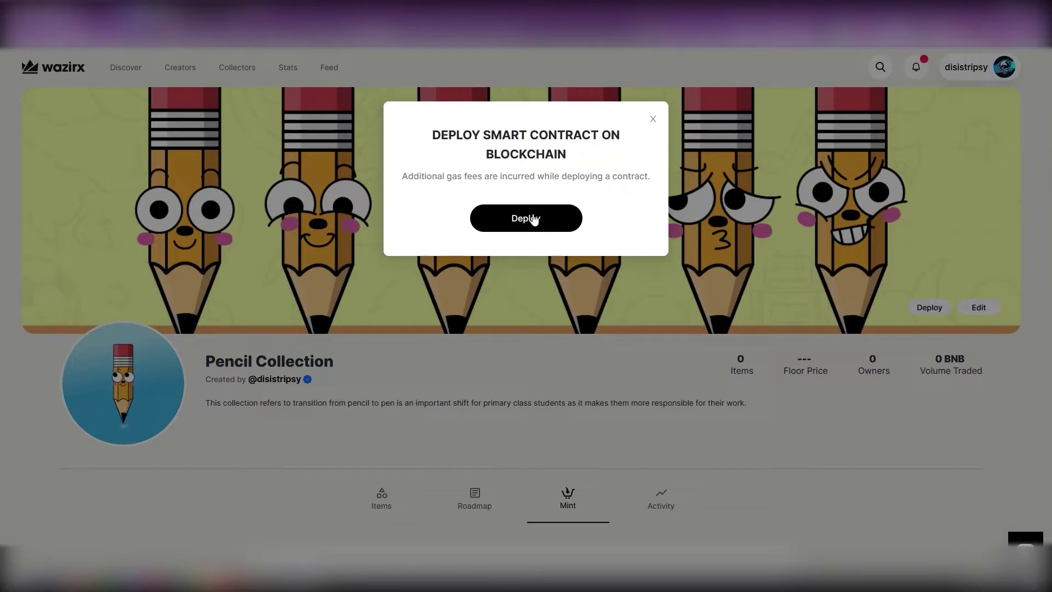
{"action": "left_click", "coordinate": [534, 219]}
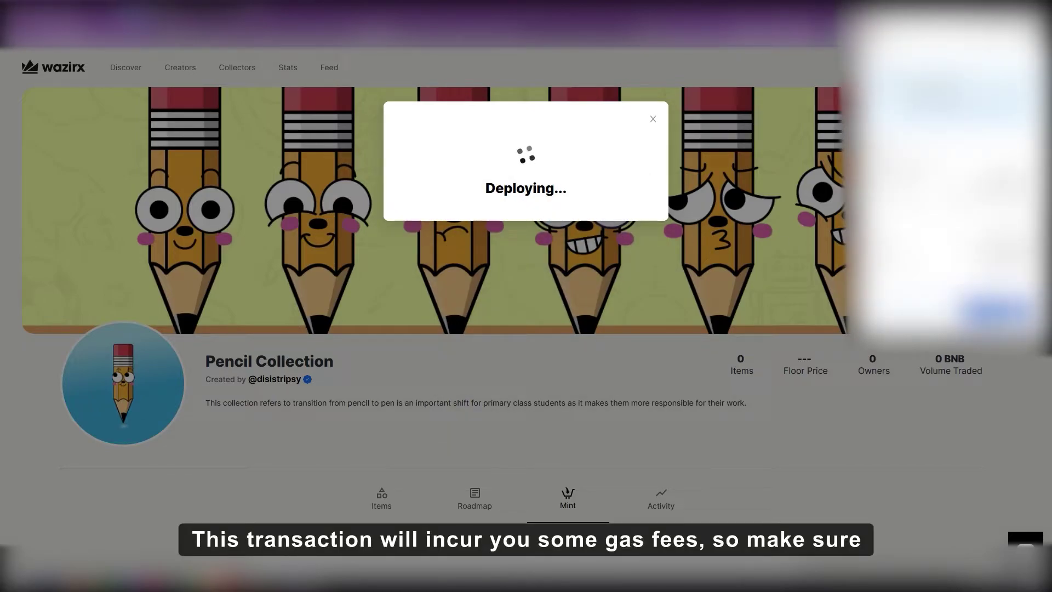
{"action": "left_click", "coordinate": [1005, 311]}
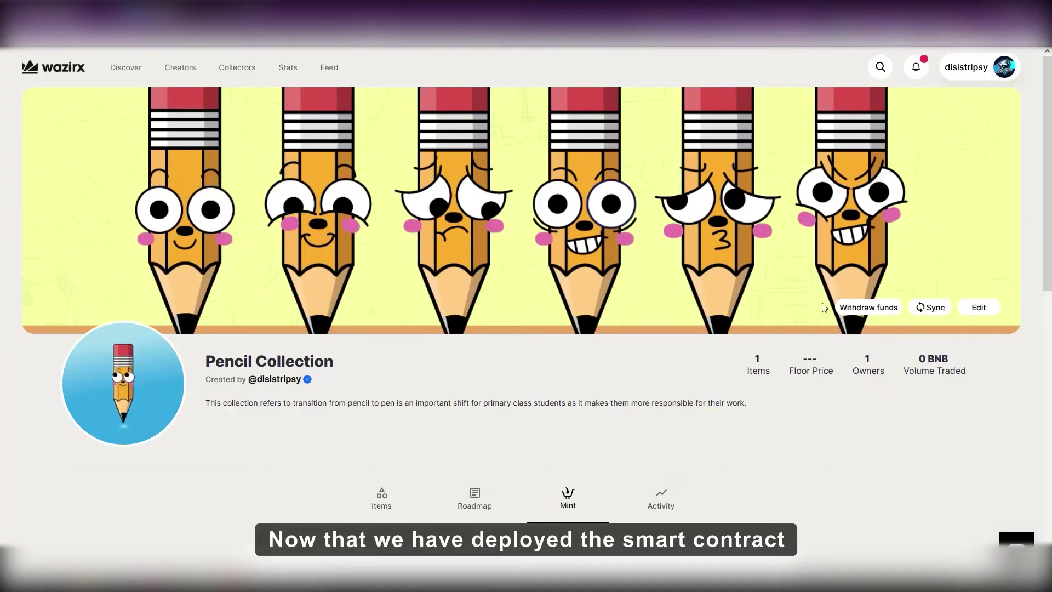
{"action": "scroll", "coordinate": [584, 212], "scroll_direction": "down", "scroll_amount": 8}
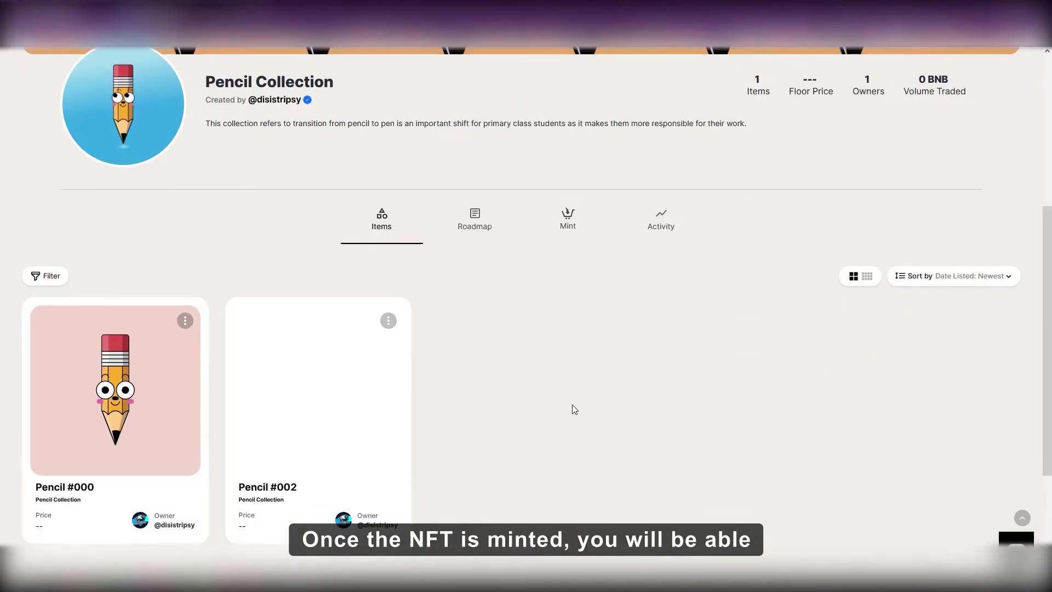
{"action": "left_click", "coordinate": [296, 416]}
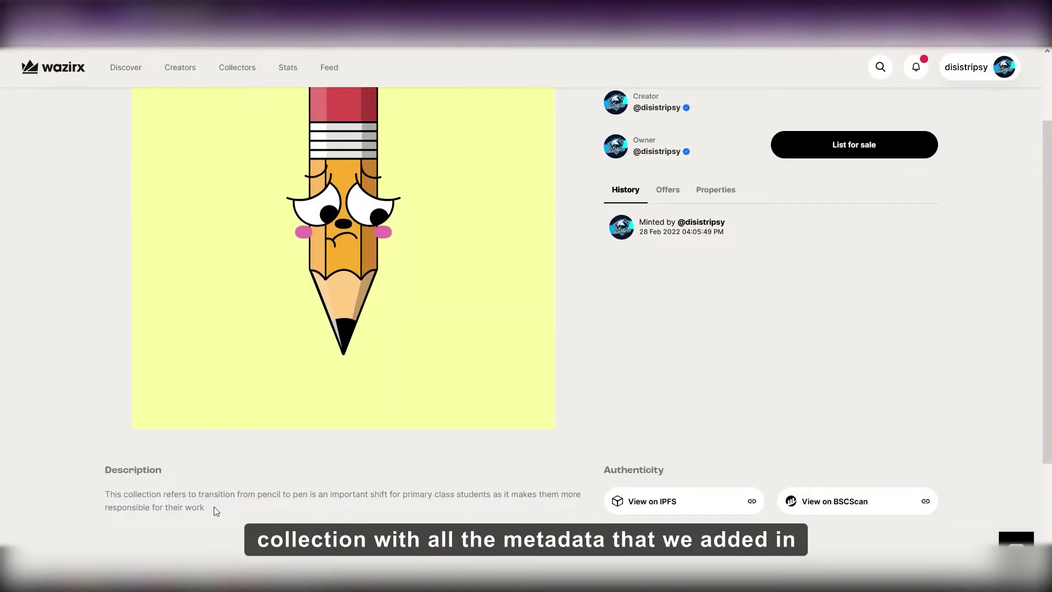
{"action": "left_click_drag", "start_coordinate": [214, 508], "coordinate": [100, 497]}
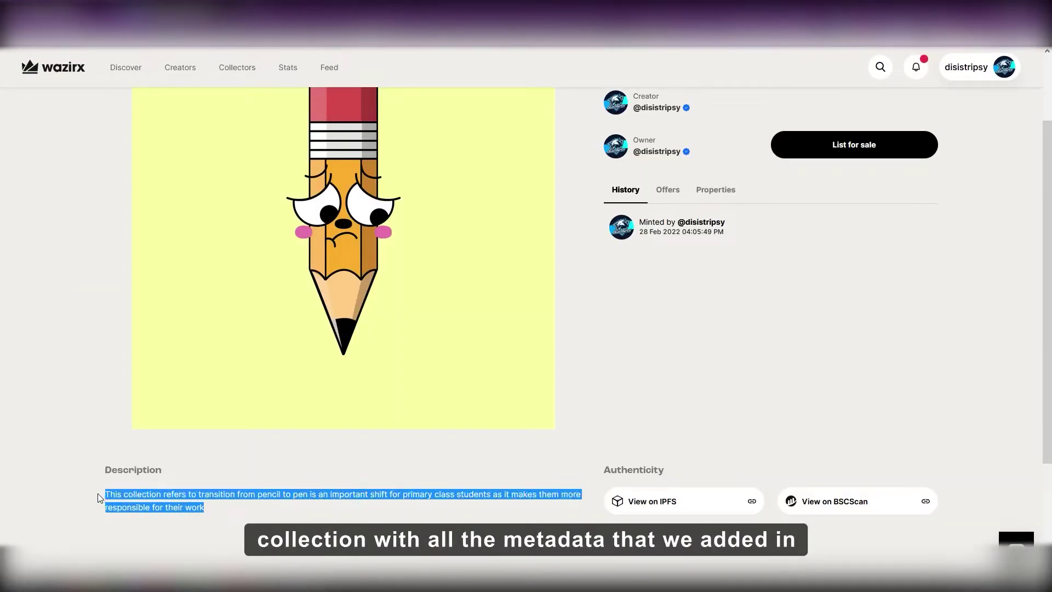
{"action": "left_click", "coordinate": [673, 422]}
{"action": "scroll", "coordinate": [706, 416], "scroll_direction": "up", "scroll_amount": 3}
{"action": "left_click", "coordinate": [715, 283]}
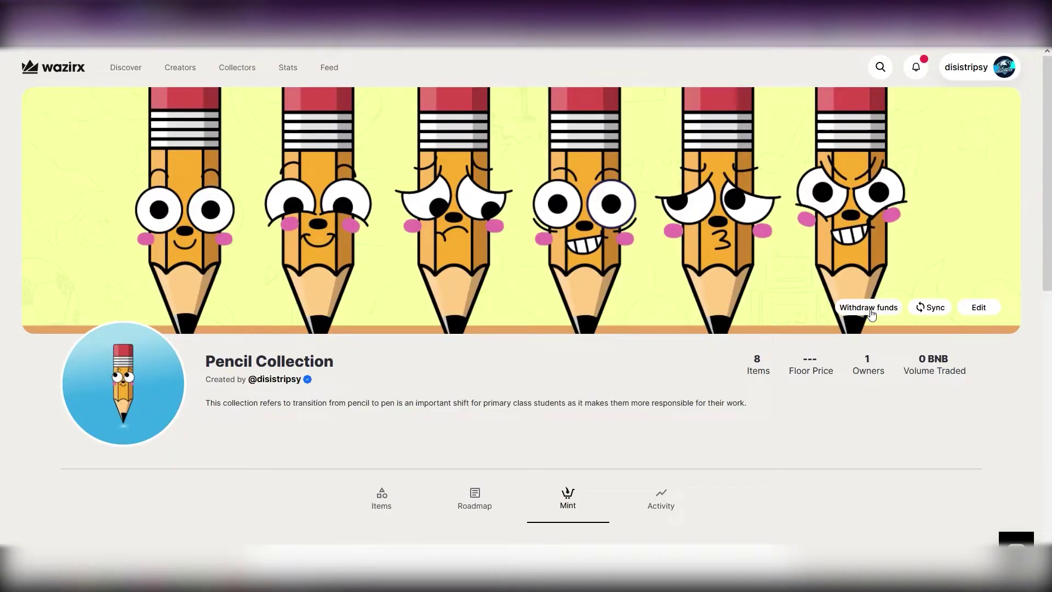
Step: Withdraw the collection's 1 BNB balance and approve the withdrawal in MetaMask
{"action": "left_click", "coordinate": [869, 308]}
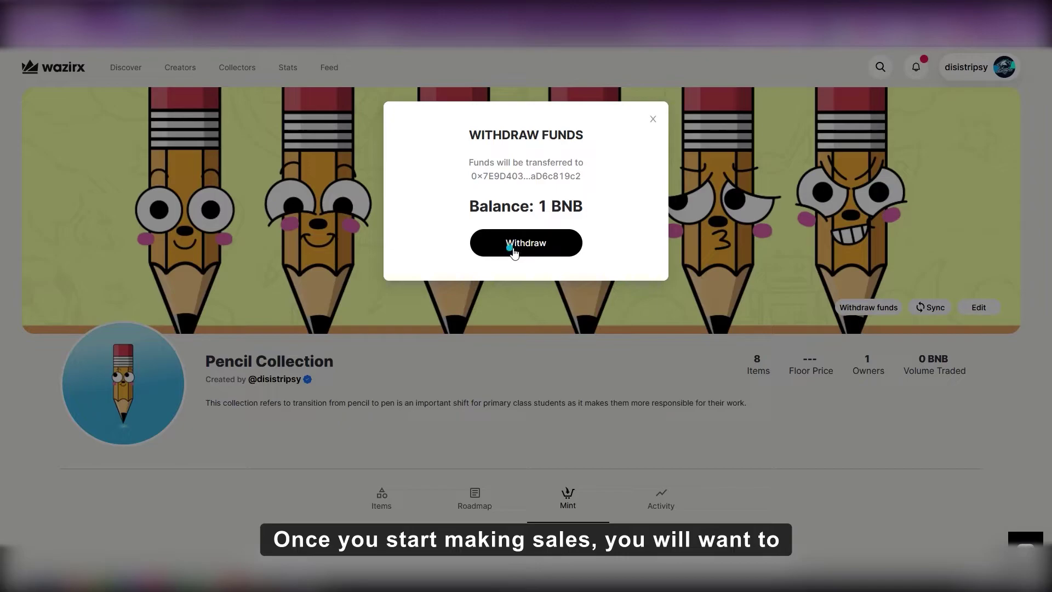
{"action": "left_click", "coordinate": [512, 249]}
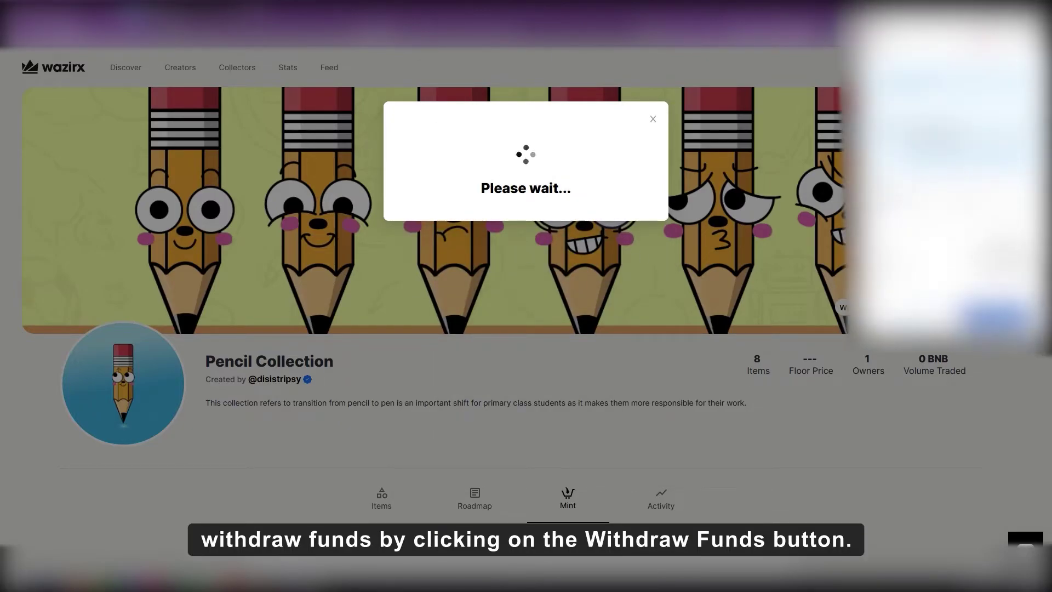
{"action": "left_click", "coordinate": [994, 316]}
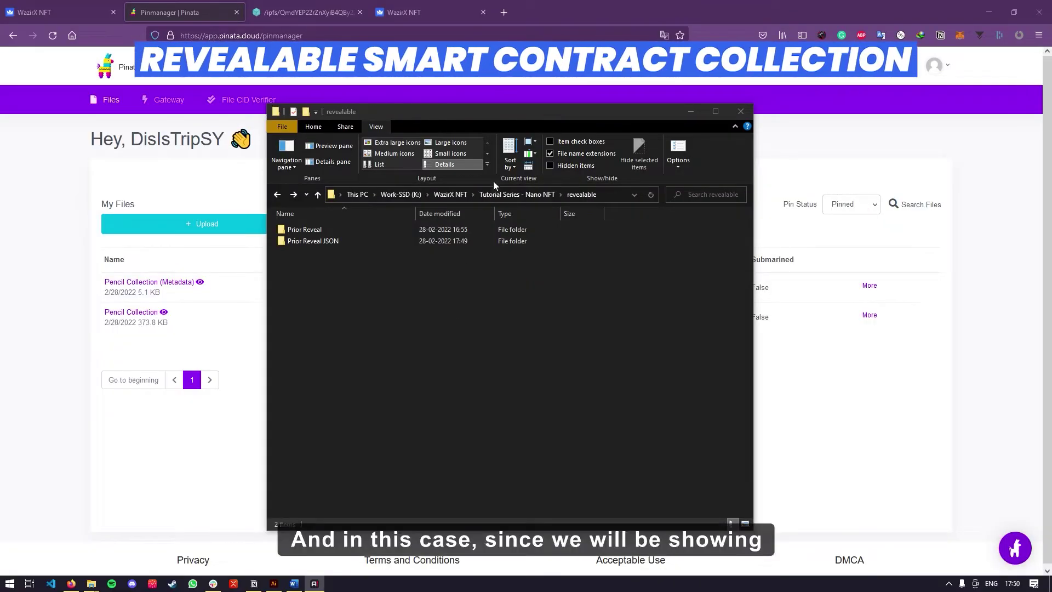
Step: View the 0.png question-mark placeholder image in the Prior Reveal folder
{"action": "left_click_drag", "start_coordinate": [471, 109], "coordinate": [421, 113]}
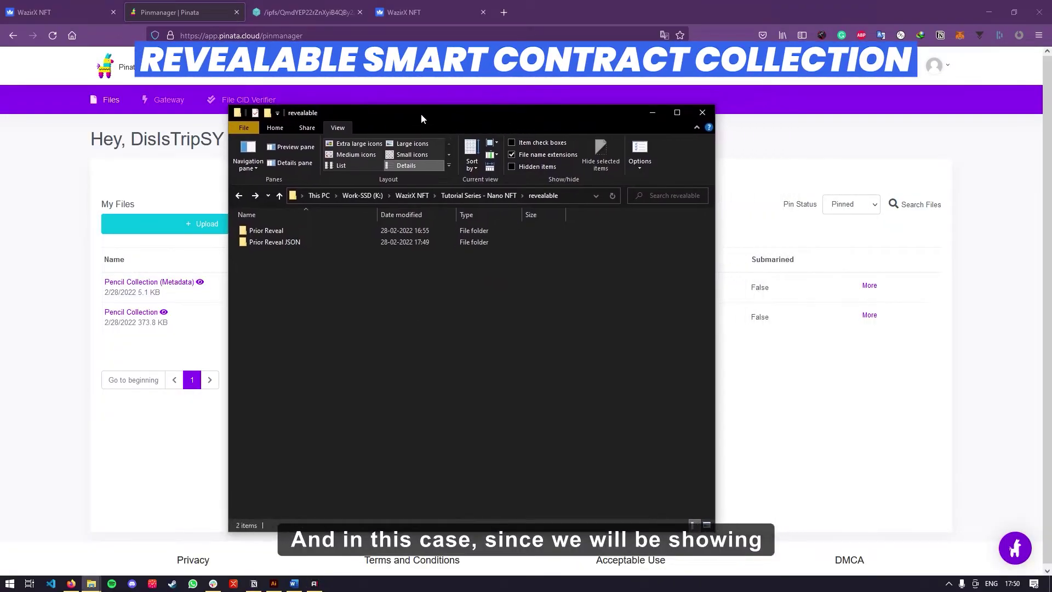
{"action": "double_click", "coordinate": [274, 230]}
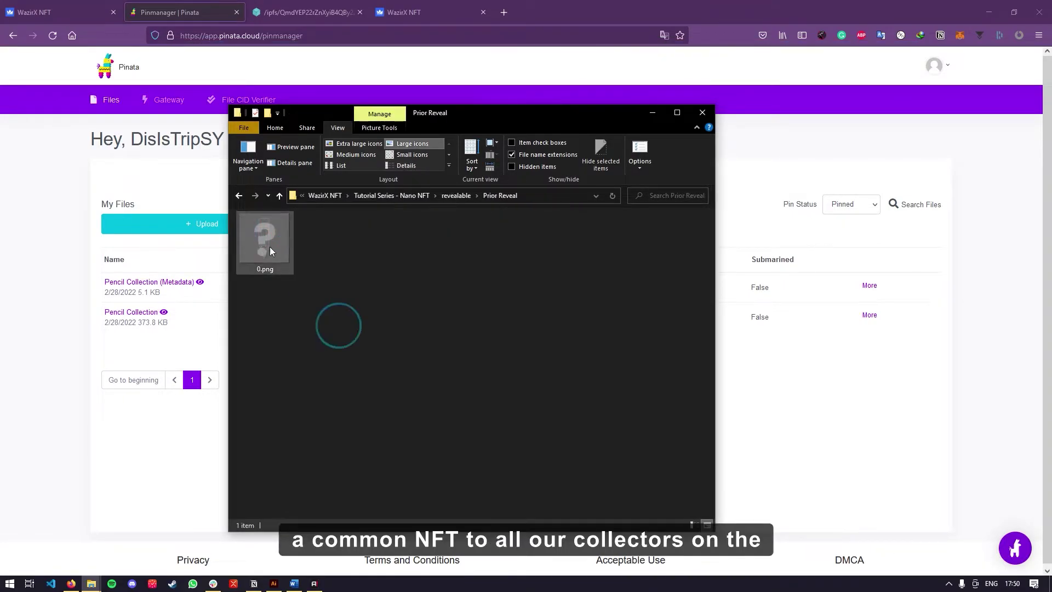
{"action": "left_click", "coordinate": [269, 247]}
{"action": "key", "text": "Return"}
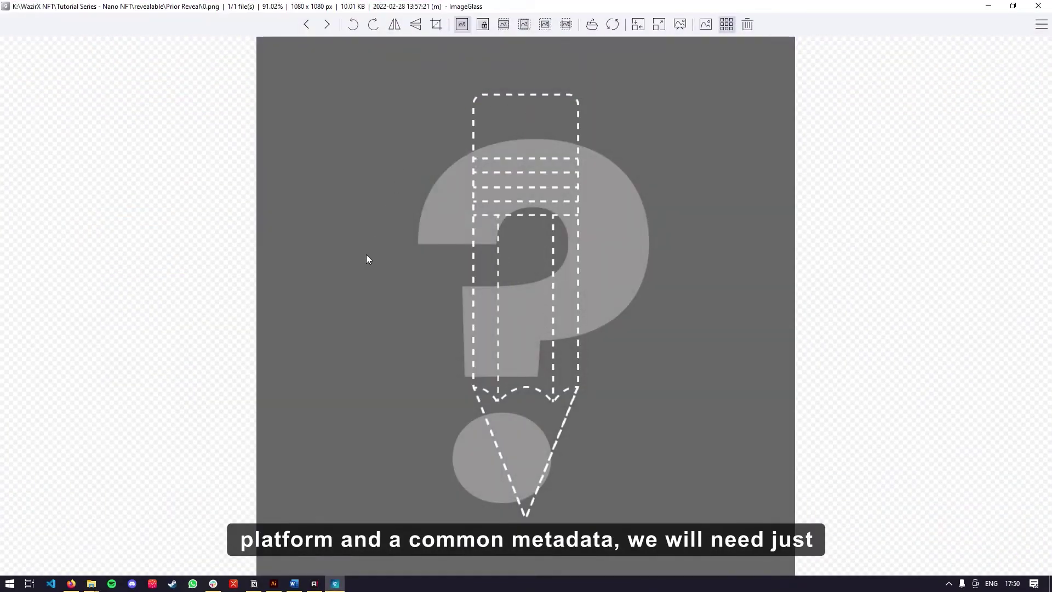
{"action": "left_click", "coordinate": [1041, 6]}
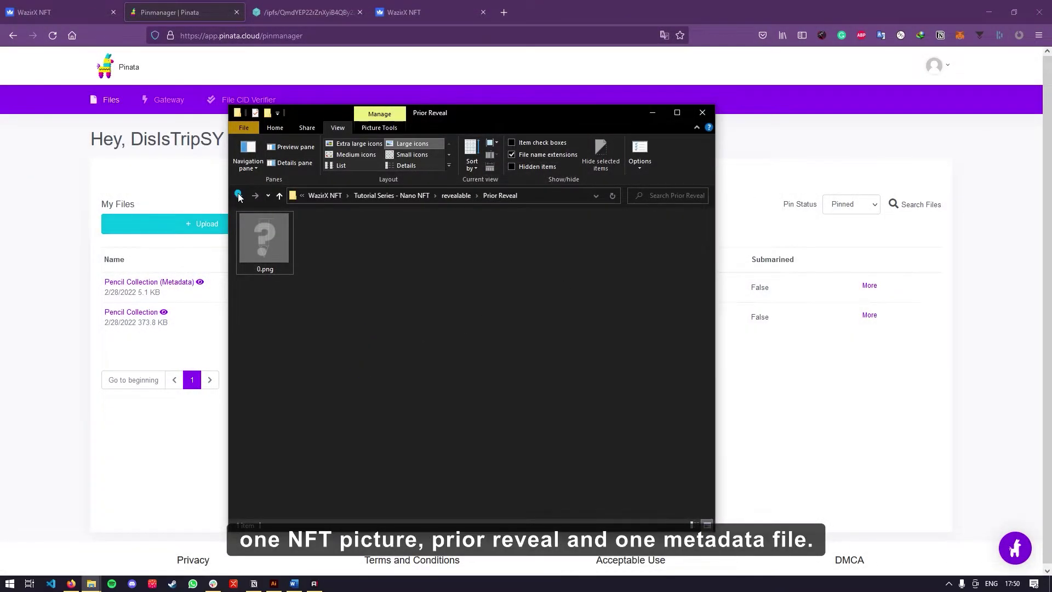
Step: Open file 0 from the Prior Reveal JSON folder in Notepad++
{"action": "left_click", "coordinate": [239, 195]}
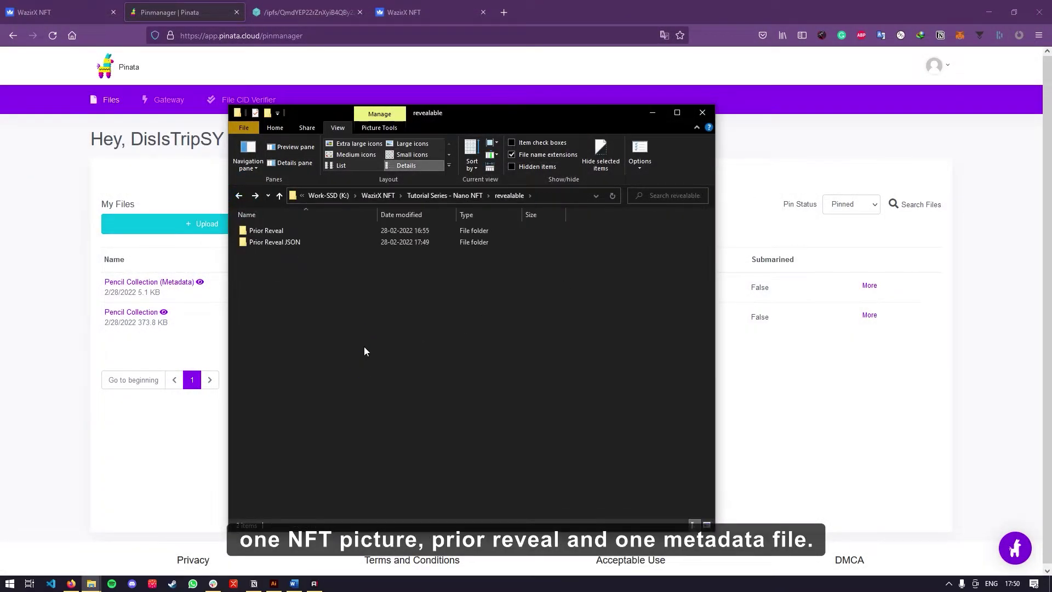
{"action": "double_click", "coordinate": [275, 242]}
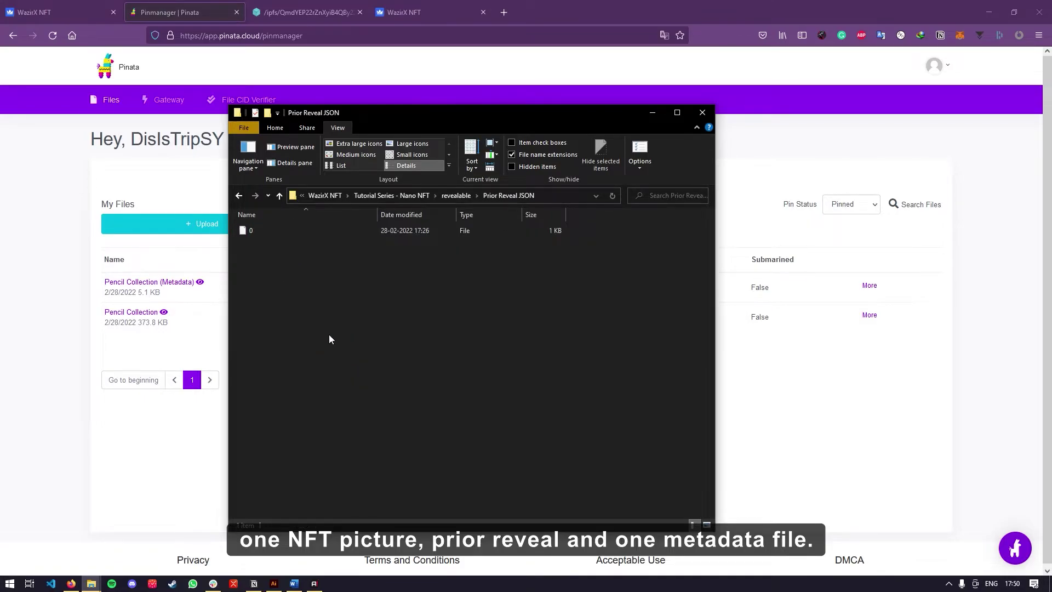
{"action": "right_click", "coordinate": [246, 229]}
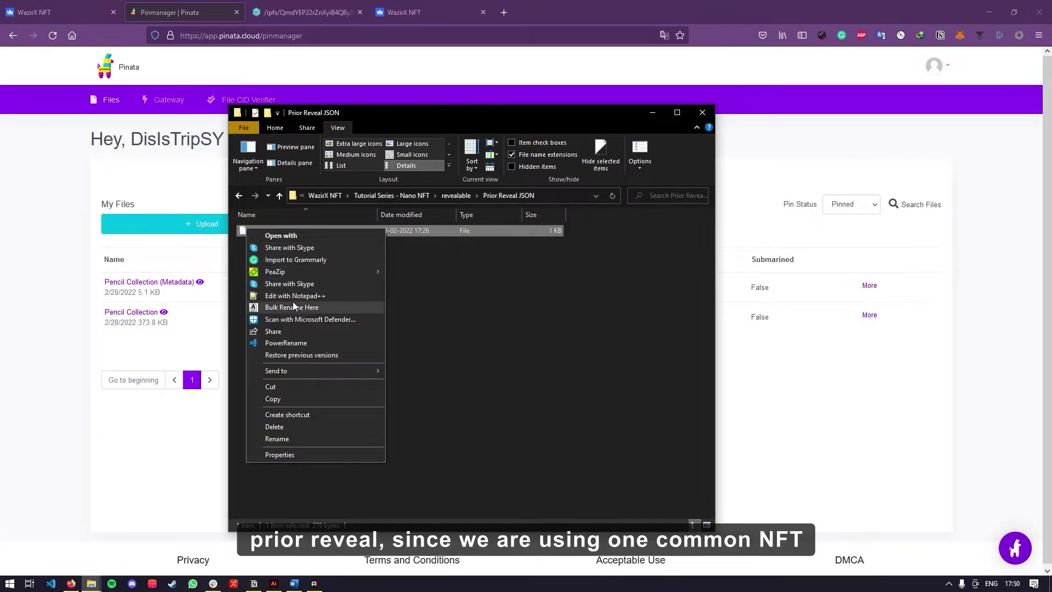
{"action": "left_click", "coordinate": [289, 296]}
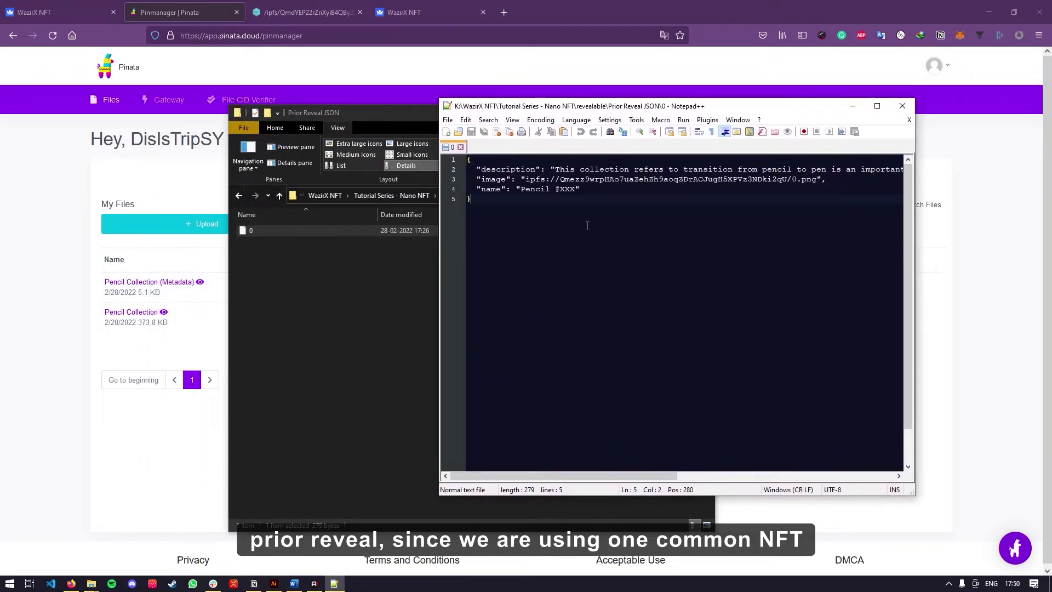
{"action": "left_click", "coordinate": [877, 106]}
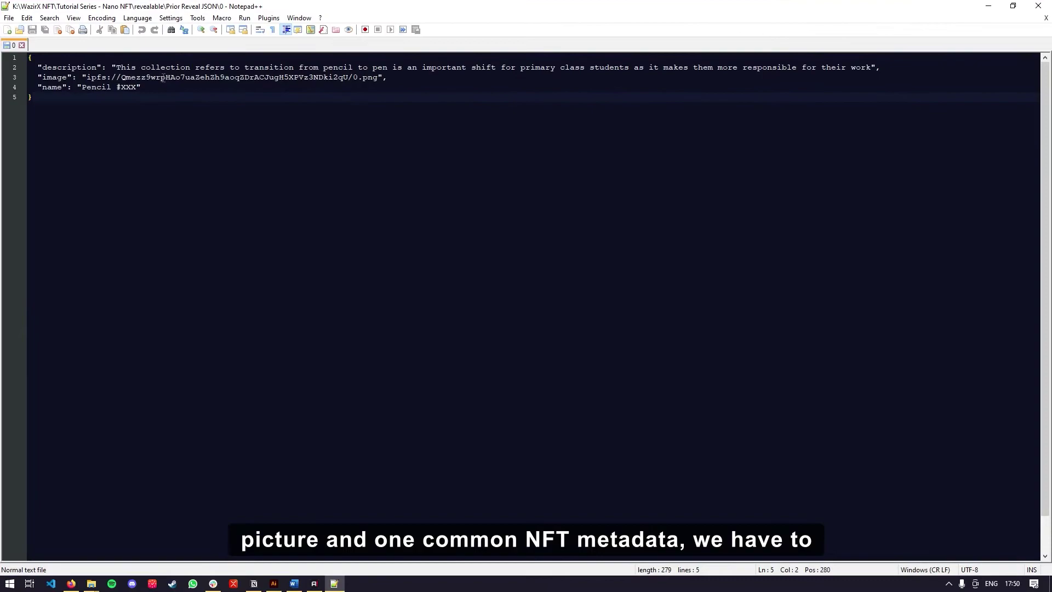
{"action": "left_click_drag", "start_coordinate": [121, 67], "coordinate": [817, 66]}
{"action": "left_click", "coordinate": [769, 98]}
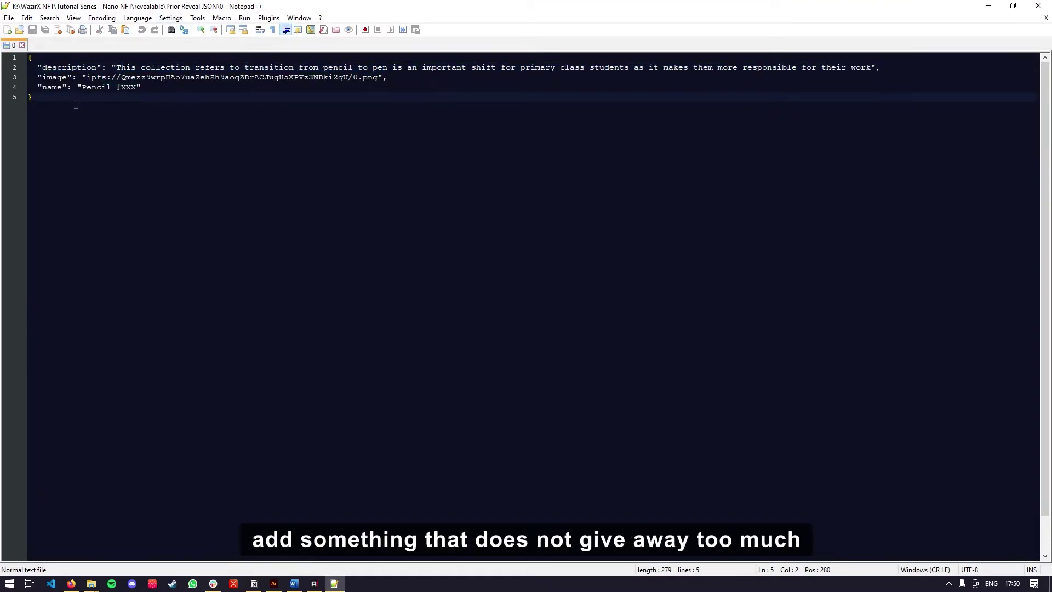
{"action": "left_click_drag", "start_coordinate": [82, 87], "coordinate": [135, 88]}
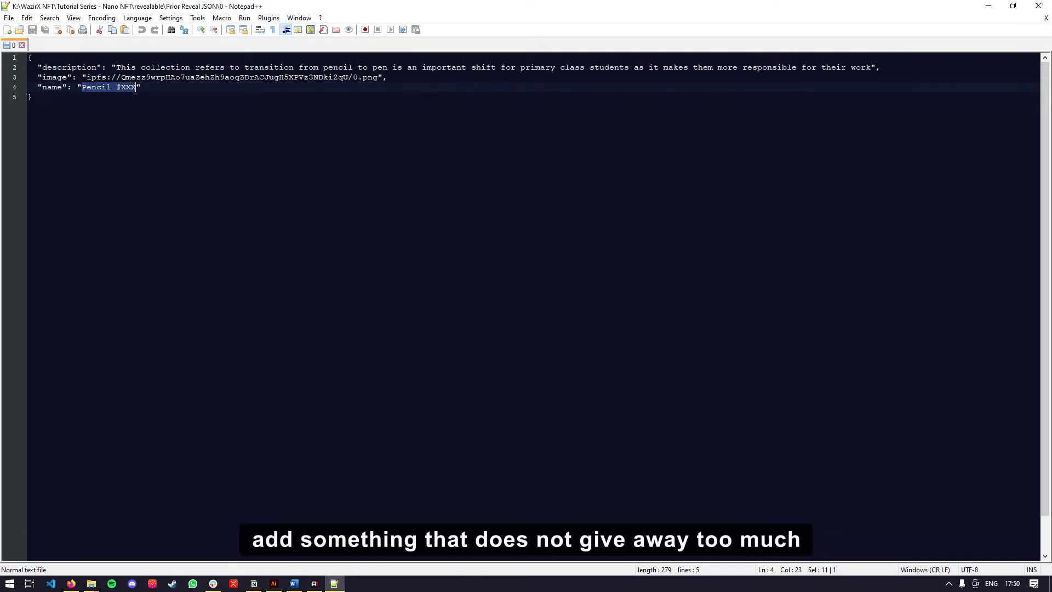
{"action": "left_click", "coordinate": [150, 136]}
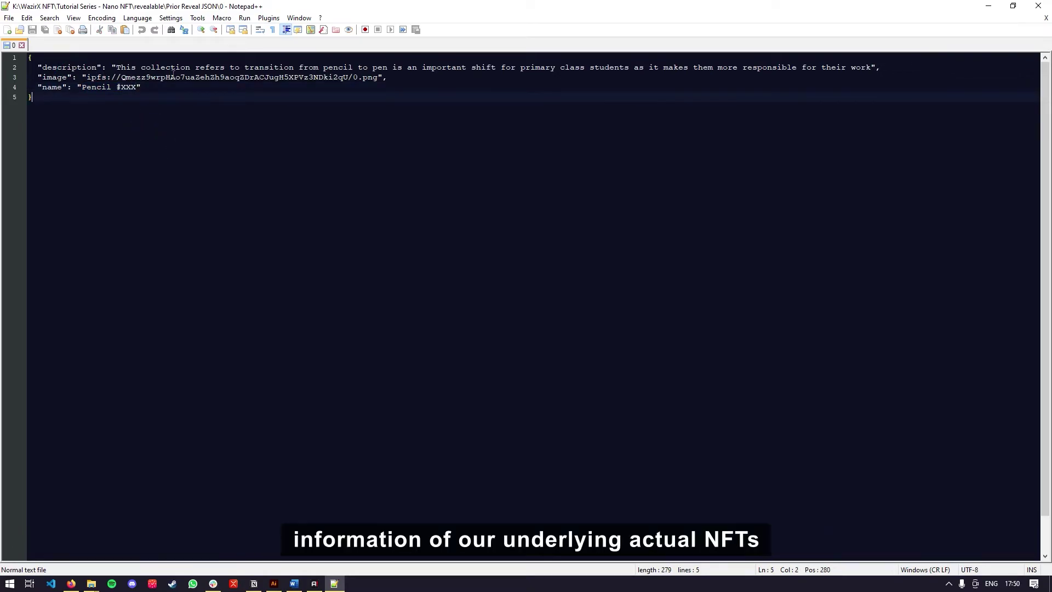
{"action": "double_click", "coordinate": [356, 14]}
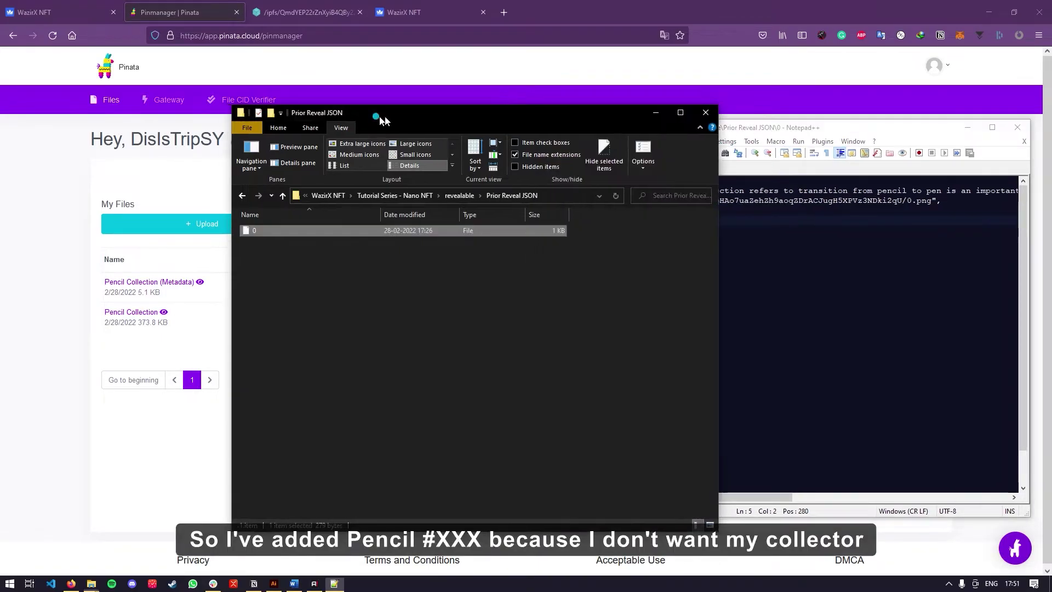
Step: Check the placeholder image inside the local Prior Reveal folder
{"action": "left_click_drag", "start_coordinate": [376, 115], "coordinate": [701, 120]}
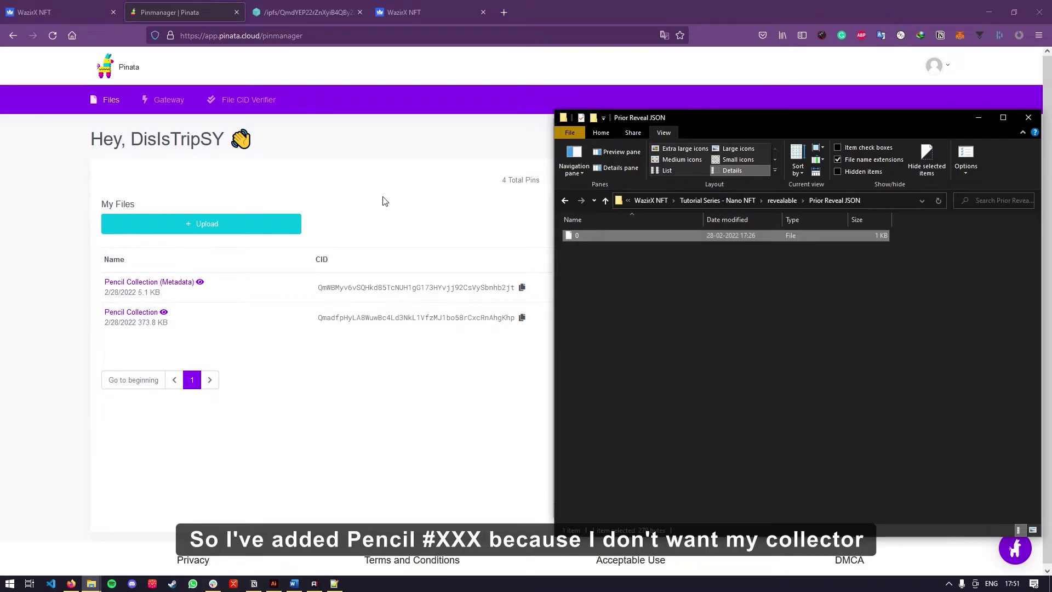
{"action": "left_click", "coordinate": [565, 201]}
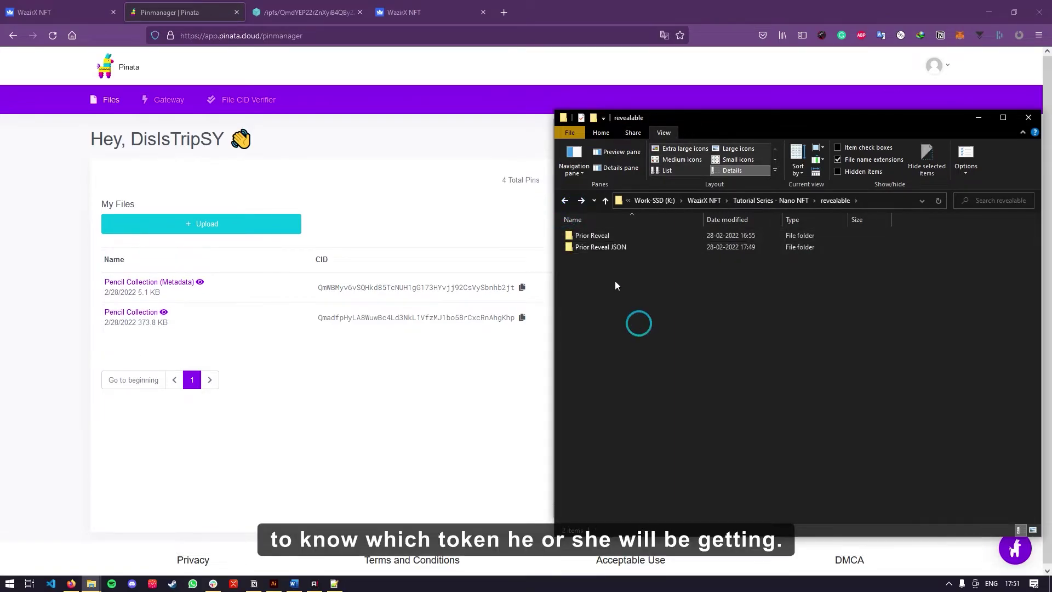
{"action": "double_click", "coordinate": [595, 236]}
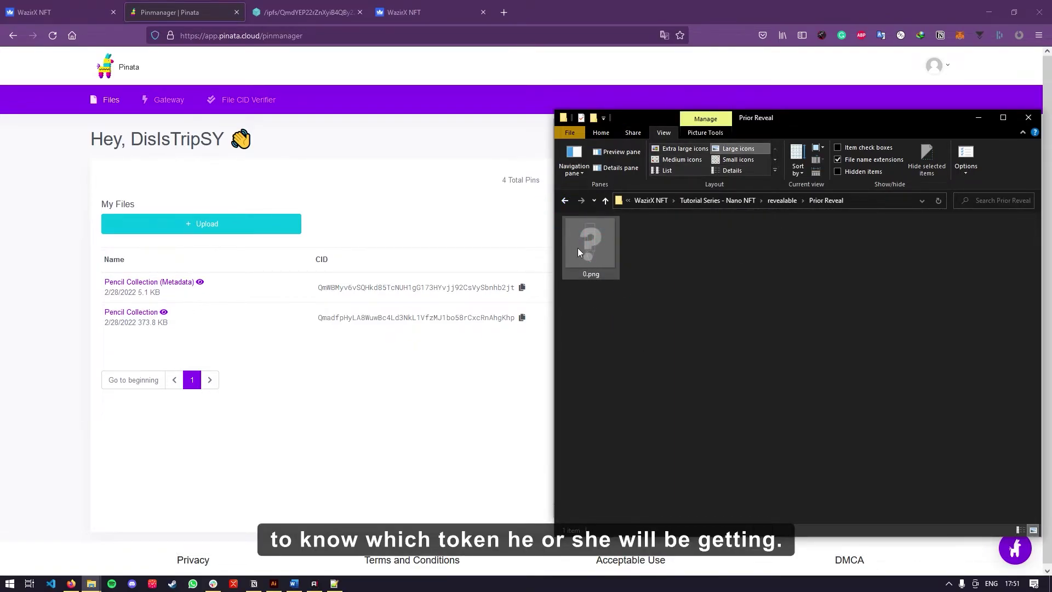
{"action": "left_click", "coordinate": [564, 202]}
Step: Upload the Prior Reveal folder to Pinata, naming it 'Prior Reveal'
{"action": "left_click", "coordinate": [196, 231]}
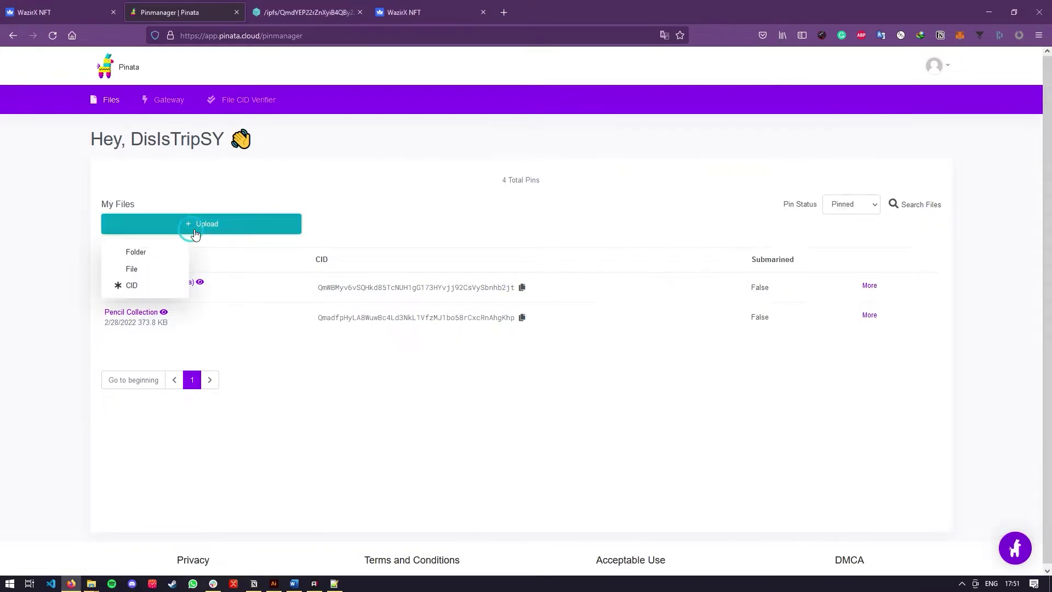
{"action": "left_click", "coordinate": [134, 246]}
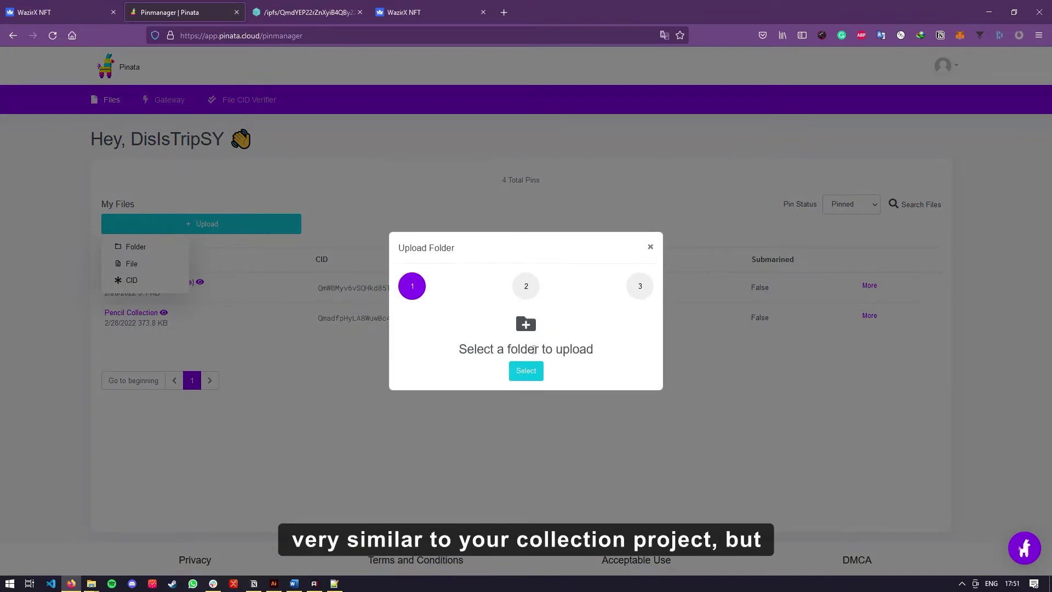
{"action": "left_click", "coordinate": [526, 371]}
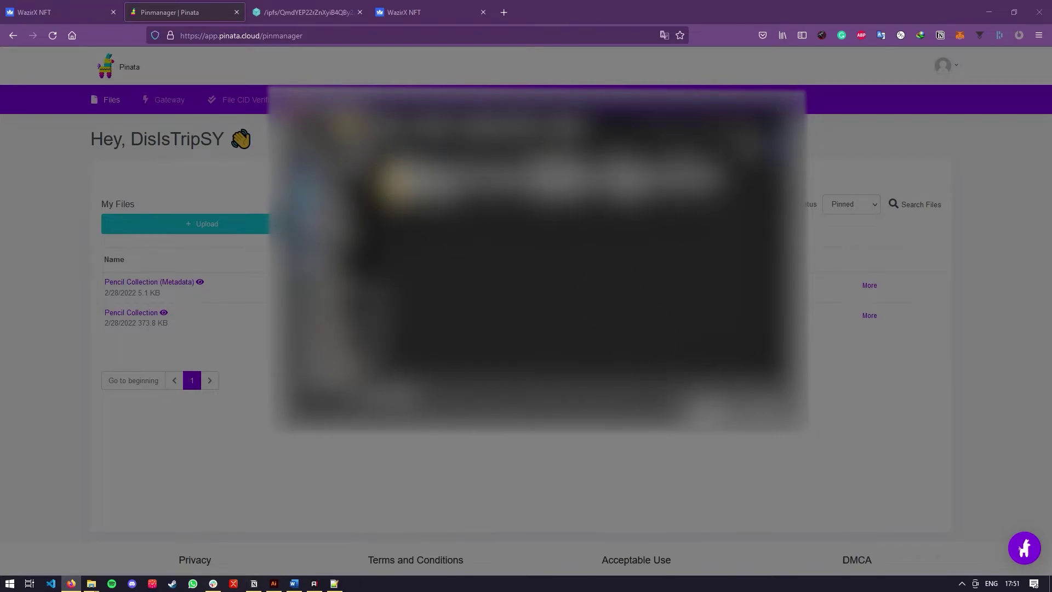
{"action": "left_click", "coordinate": [707, 418]}
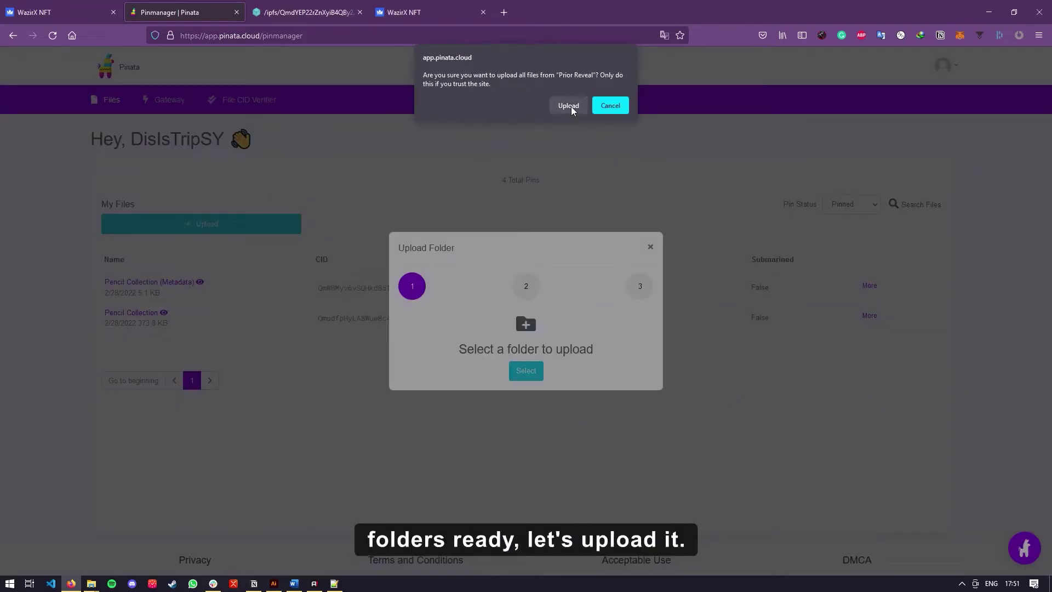
{"action": "left_click", "coordinate": [571, 106]}
{"action": "left_click", "coordinate": [485, 361]}
{"action": "type", "text": "Pri"}
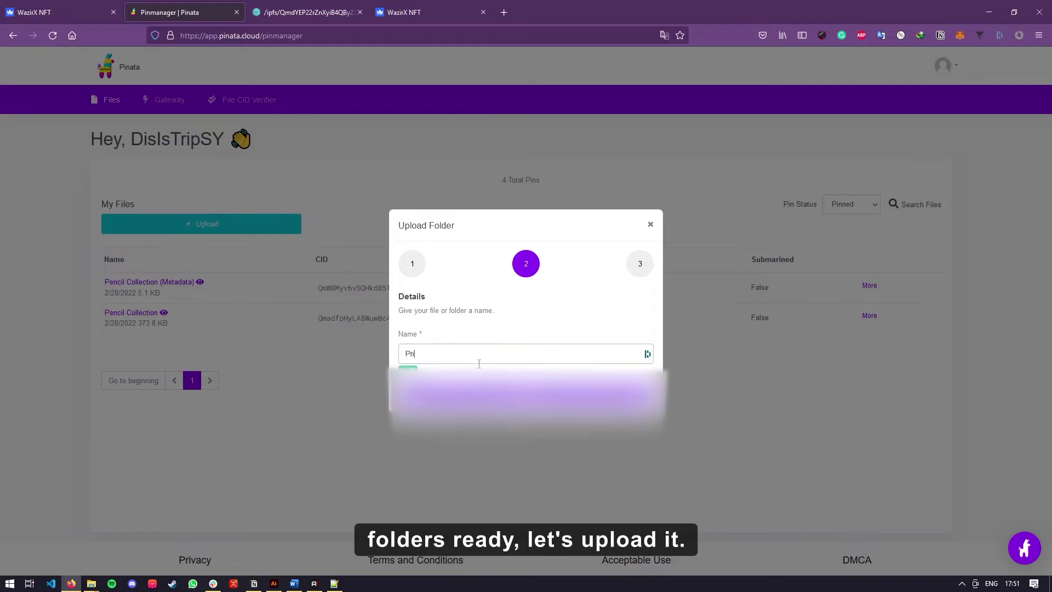
{"action": "type", "text": "or Reveal NFT - Common"}
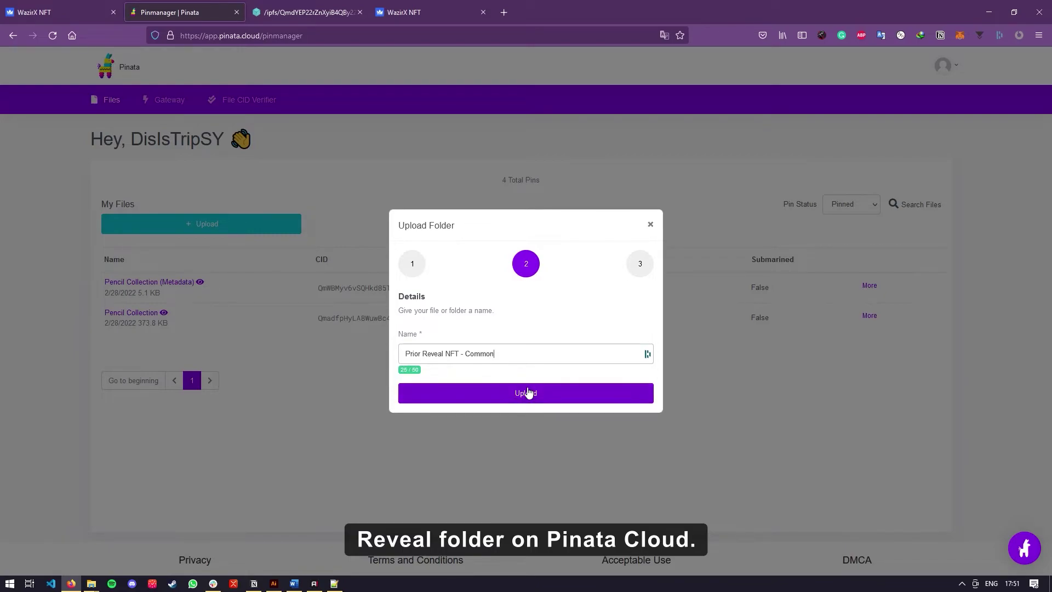
{"action": "left_click", "coordinate": [526, 392]}
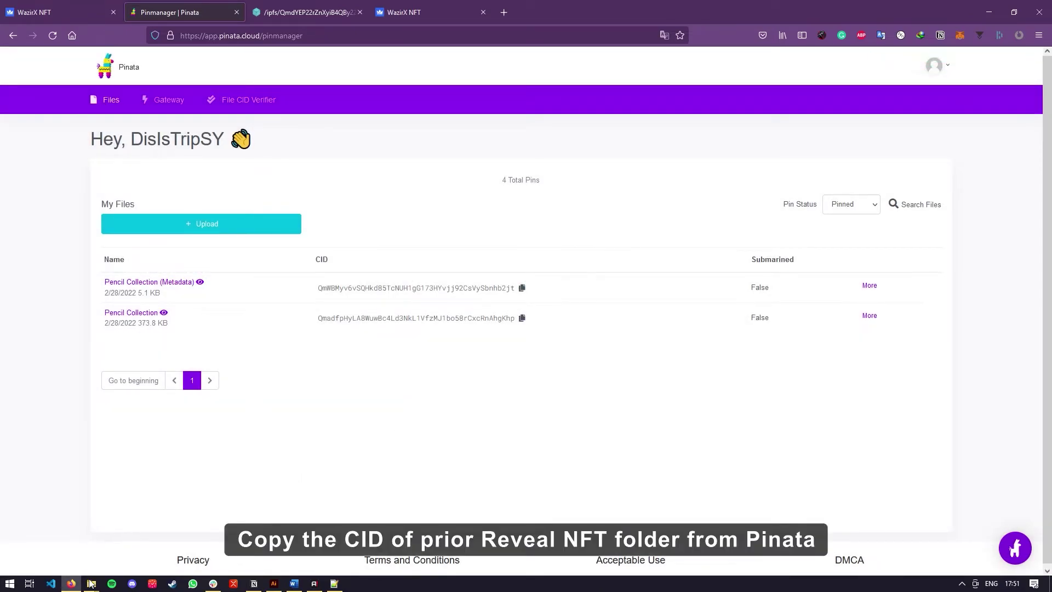
Step: Copy the CID of the Prior Reveal NFT - Common folder from Pinata
{"action": "mouse_move", "coordinate": [91, 584]}
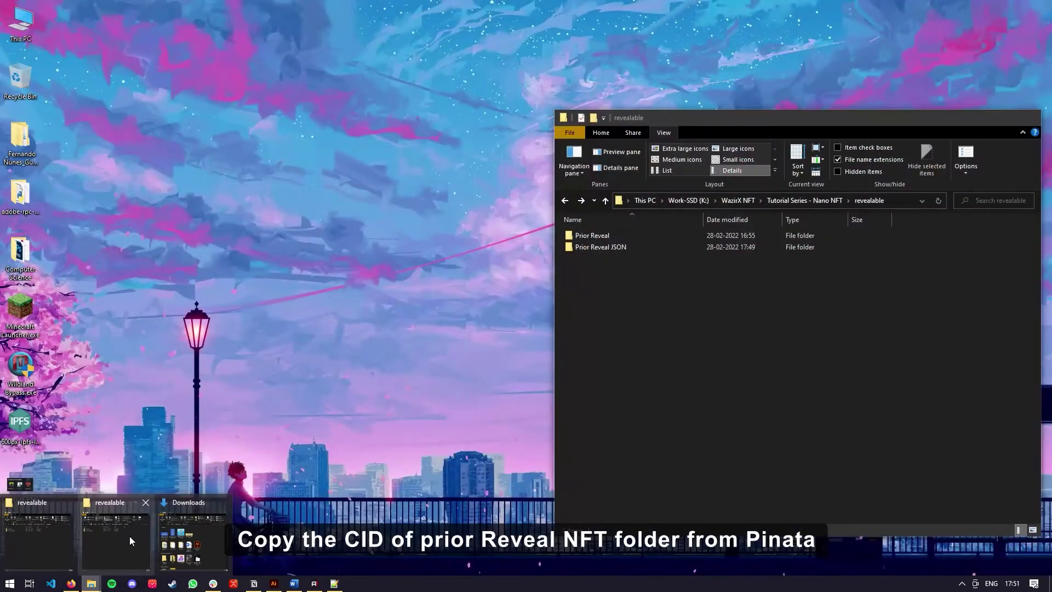
{"action": "left_click", "coordinate": [129, 536]}
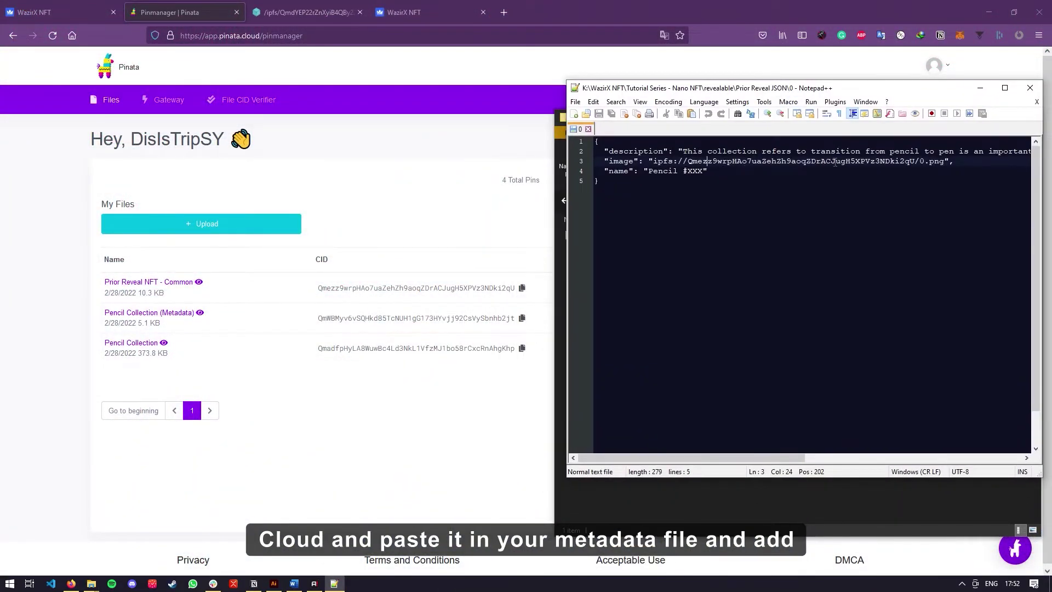
{"action": "left_click", "coordinate": [395, 449]}
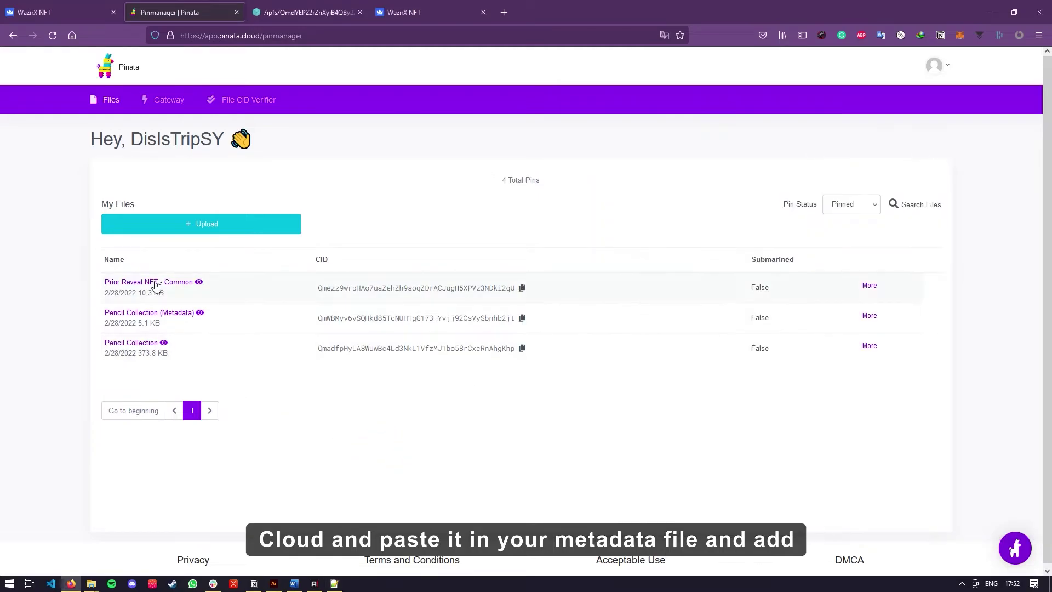
{"action": "left_click", "coordinate": [522, 288]}
Step: Replace the image link's CID in file 0 with the copied one and save the file
{"action": "left_click", "coordinate": [334, 583]}
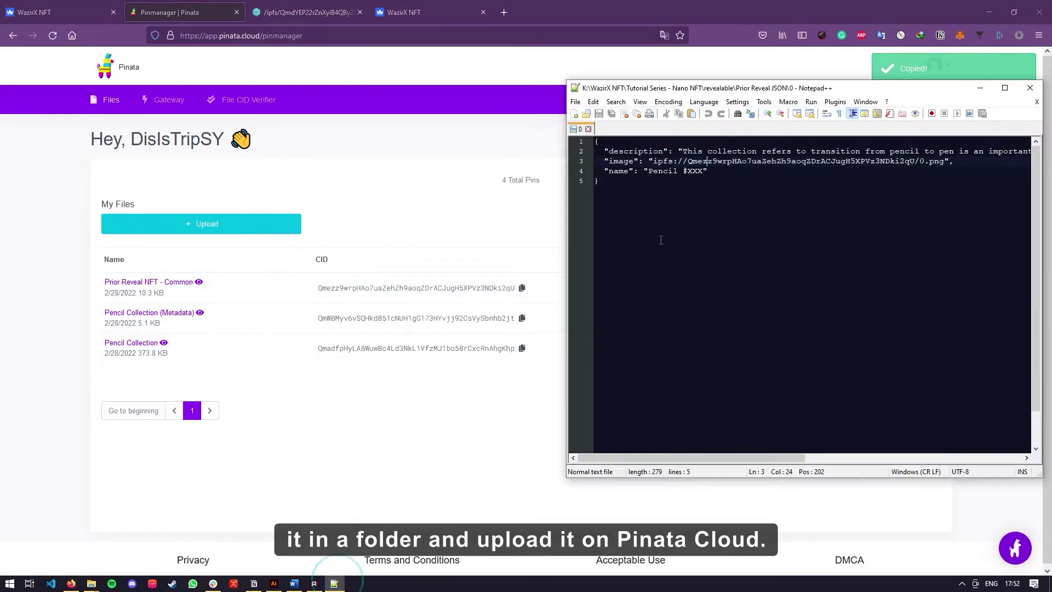
{"action": "double_click", "coordinate": [724, 164]}
{"action": "key", "text": "ctrl+v"}
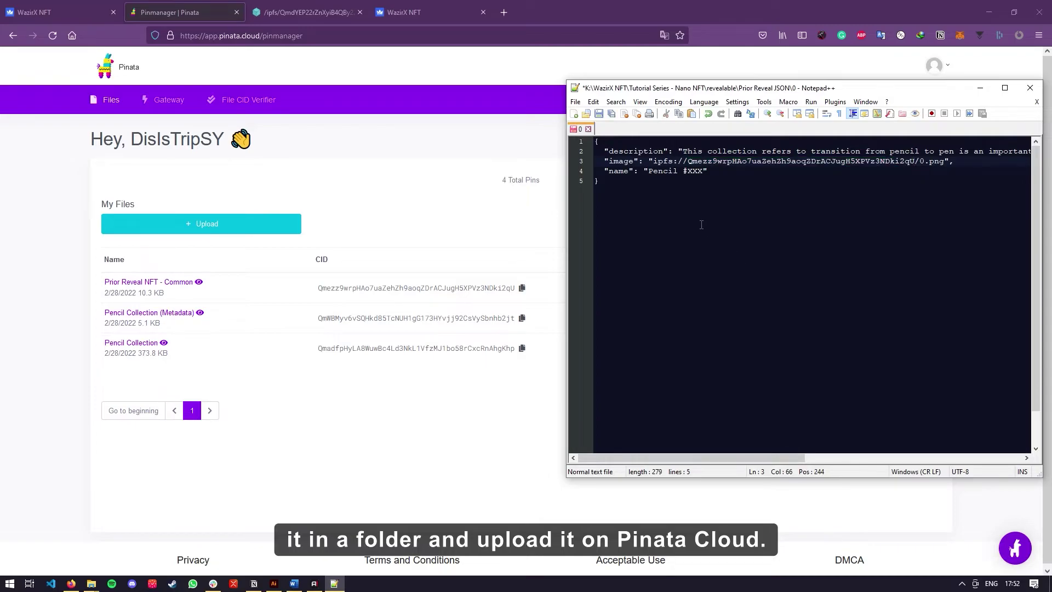
{"action": "left_click", "coordinate": [575, 102]}
{"action": "left_click", "coordinate": [596, 187]}
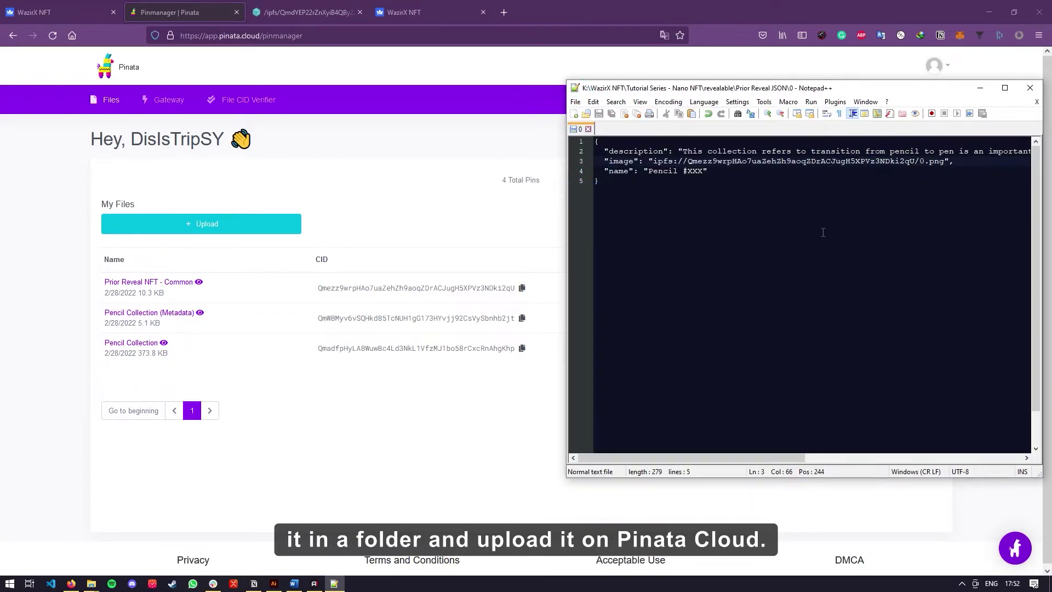
{"action": "left_click", "coordinate": [843, 230]}
{"action": "left_click_drag", "start_coordinate": [792, 88], "coordinate": [674, 177]}
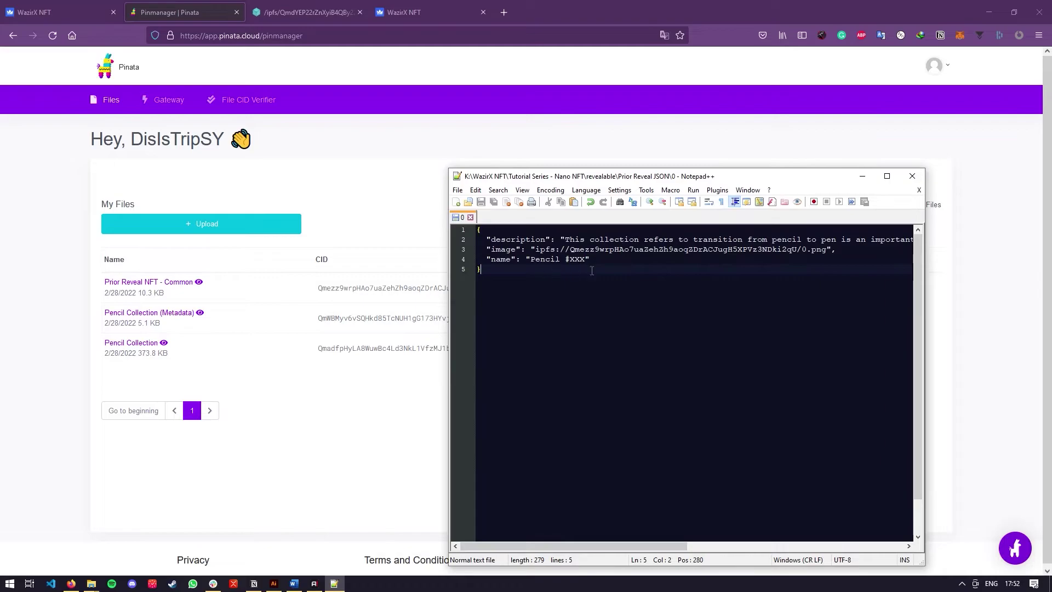
Step: Close the edited JSON and upload the Prior Reveal JSON folder to Pinata
{"action": "left_click", "coordinate": [912, 176]}
{"action": "left_click", "coordinate": [225, 226]}
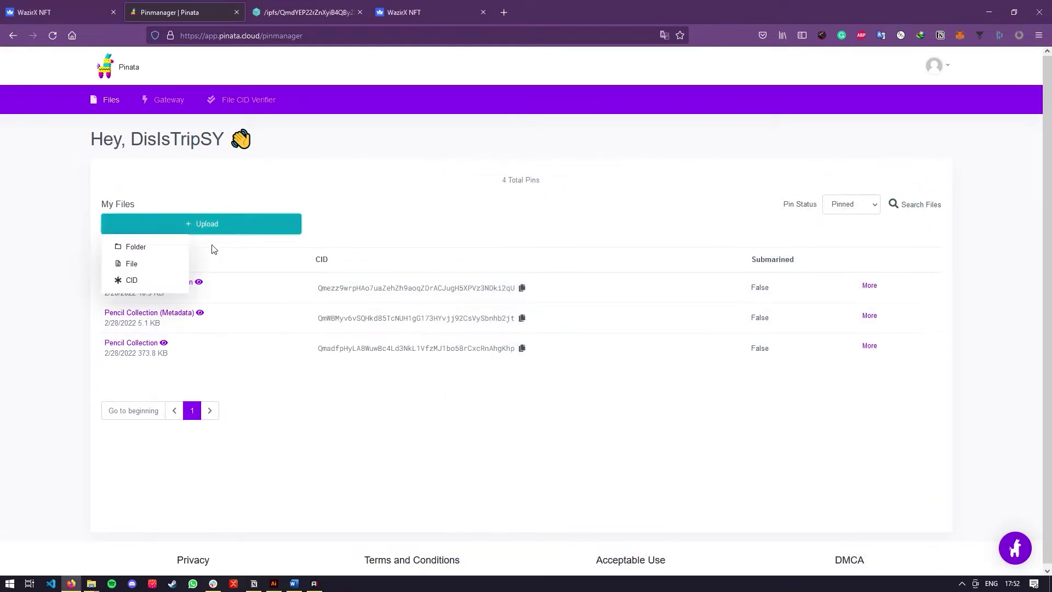
{"action": "left_click", "coordinate": [136, 246]}
{"action": "left_click", "coordinate": [526, 370]}
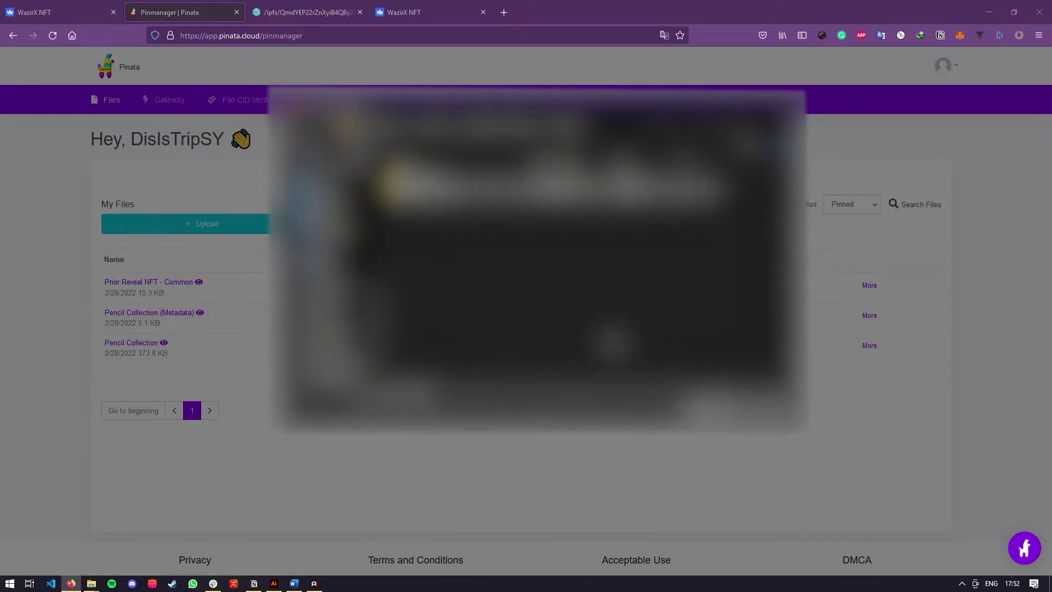
{"action": "key", "text": "Return"}
{"action": "key", "text": "Return"}
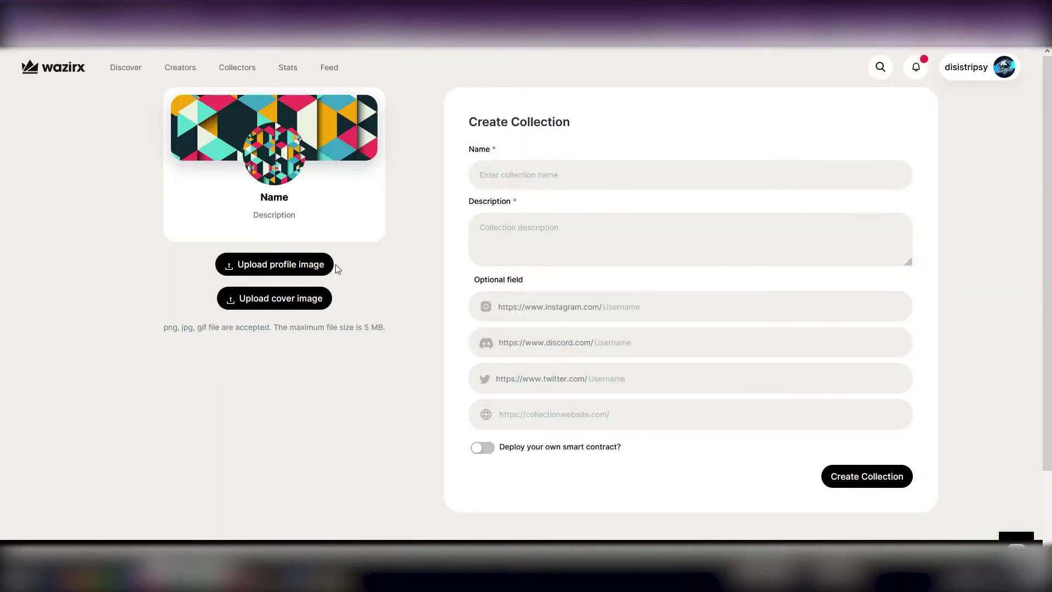
Step: Add pencil profile and cover images and name the collection 'Pencil Collection Revealable'
{"action": "left_click", "coordinate": [276, 267]}
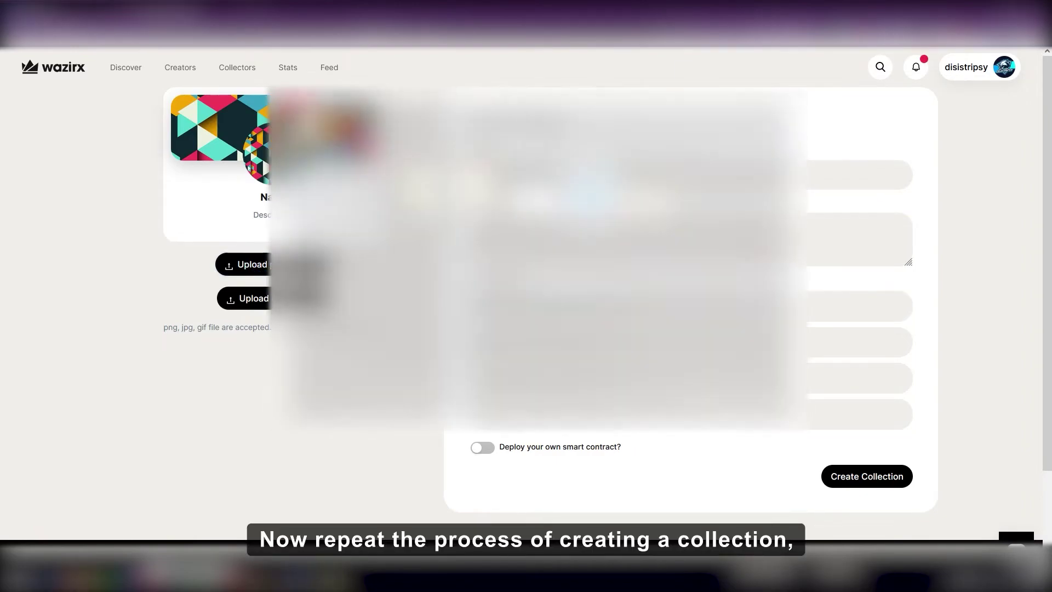
{"action": "left_click", "coordinate": [253, 298]}
{"action": "left_click", "coordinate": [569, 170]}
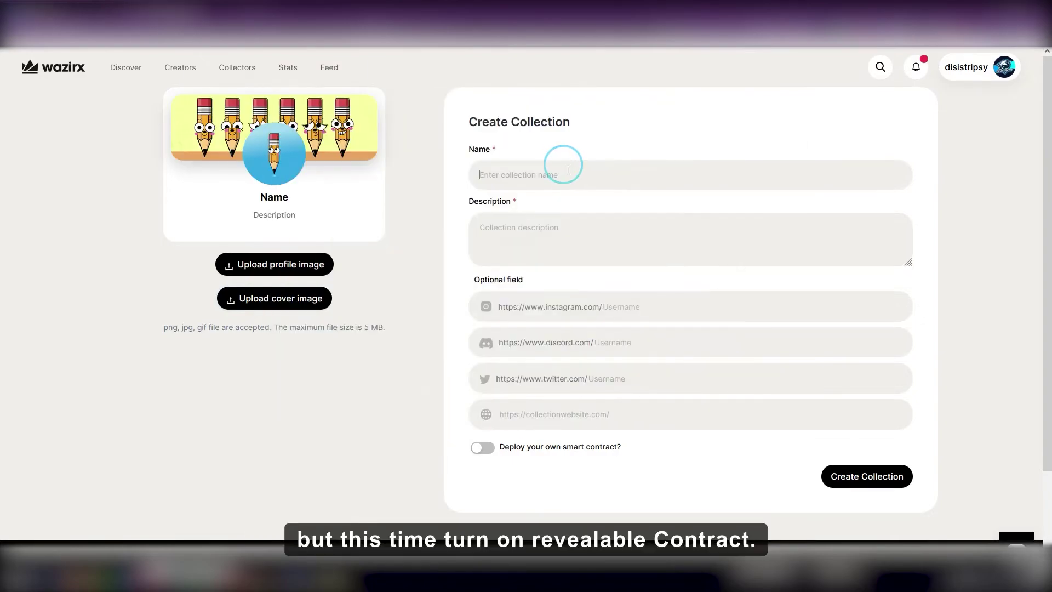
{"action": "type", "text": "Pencil C"}
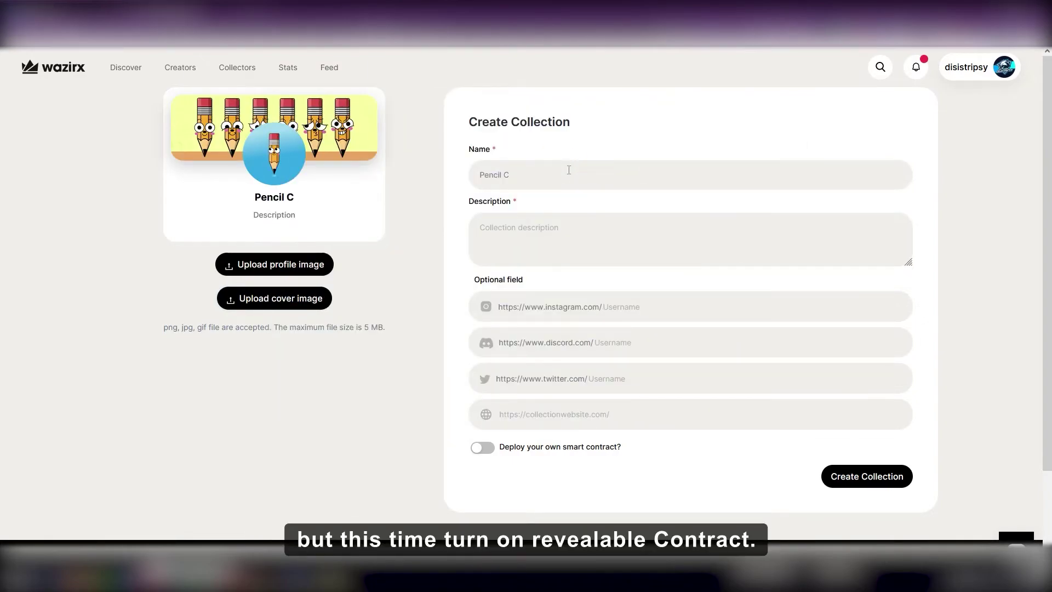
{"action": "type", "text": "ollection Reveal"}
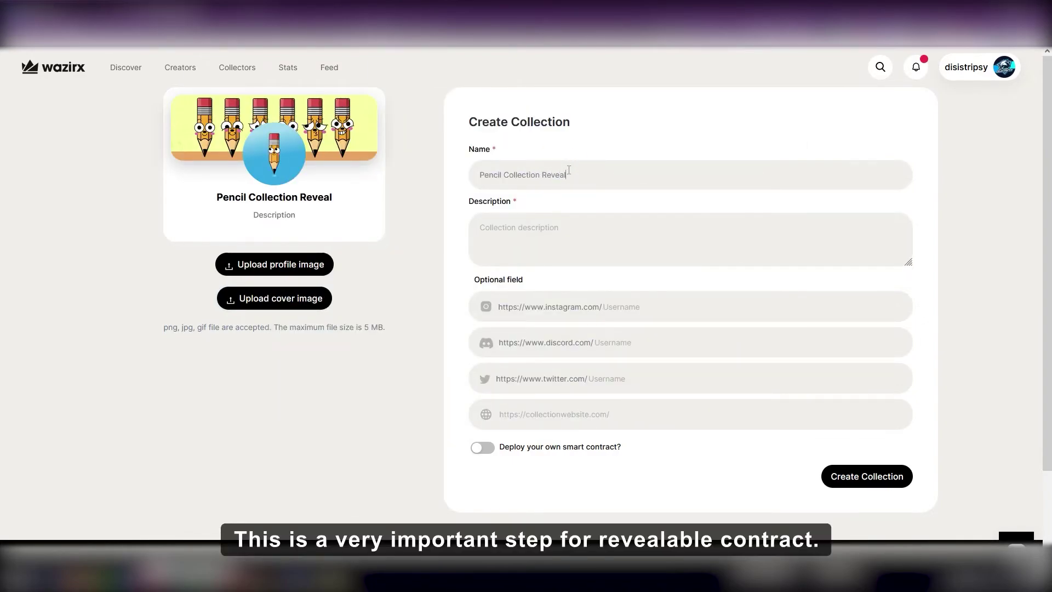
{"action": "type", "text": "able"}
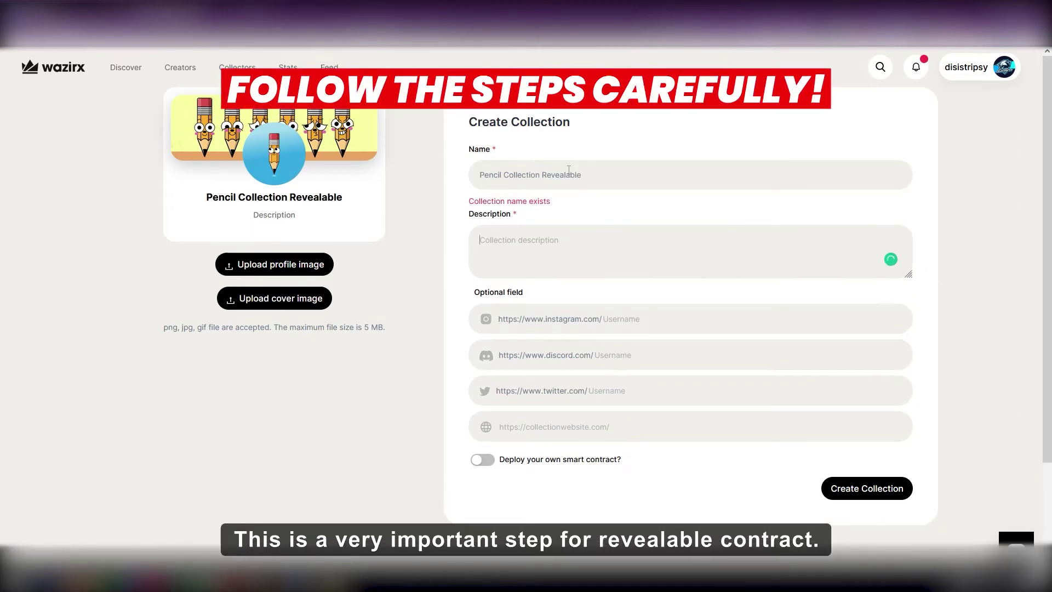
Step: Paste the description copied from Notepad++ and switch on deploying its own smart contract
{"action": "left_click", "coordinate": [362, 585]}
{"action": "right_click", "coordinate": [567, 244]}
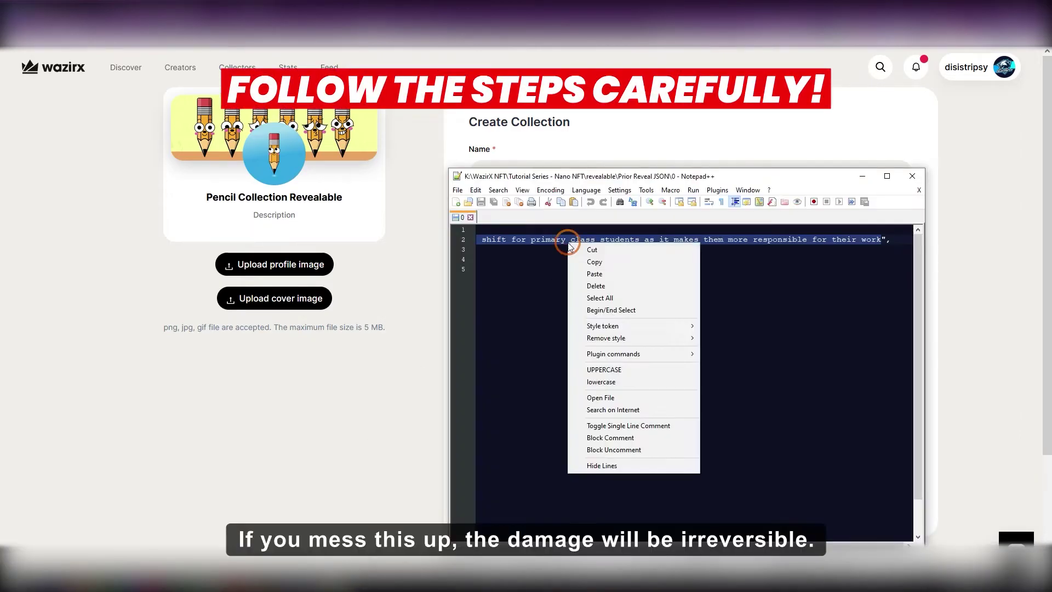
{"action": "left_click", "coordinate": [594, 262]}
{"action": "left_click", "coordinate": [352, 288]}
{"action": "left_click", "coordinate": [540, 243]}
{"action": "key", "text": "ctrl+v"}
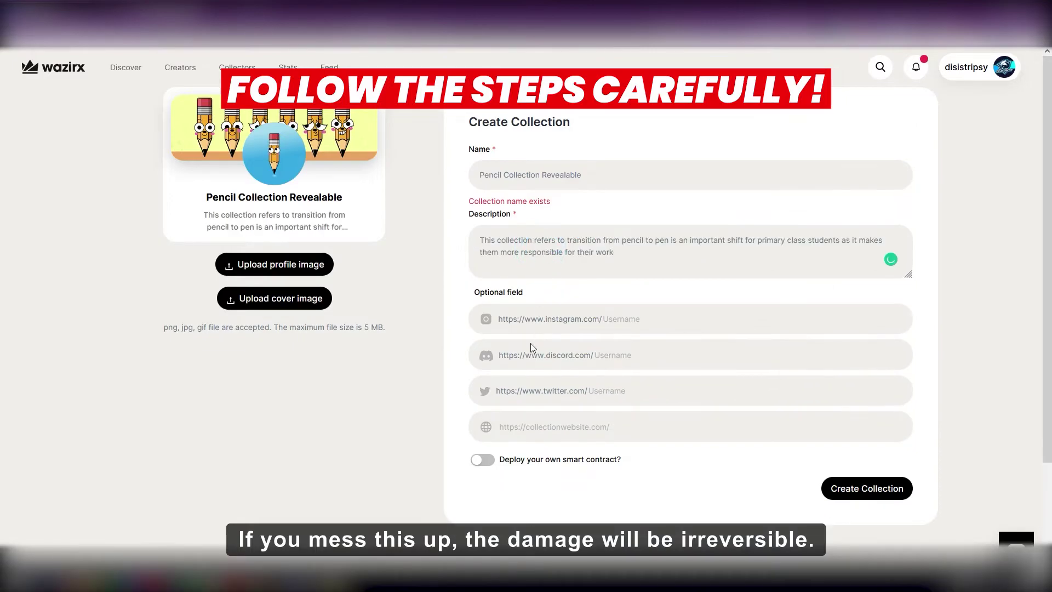
{"action": "left_click", "coordinate": [480, 461]}
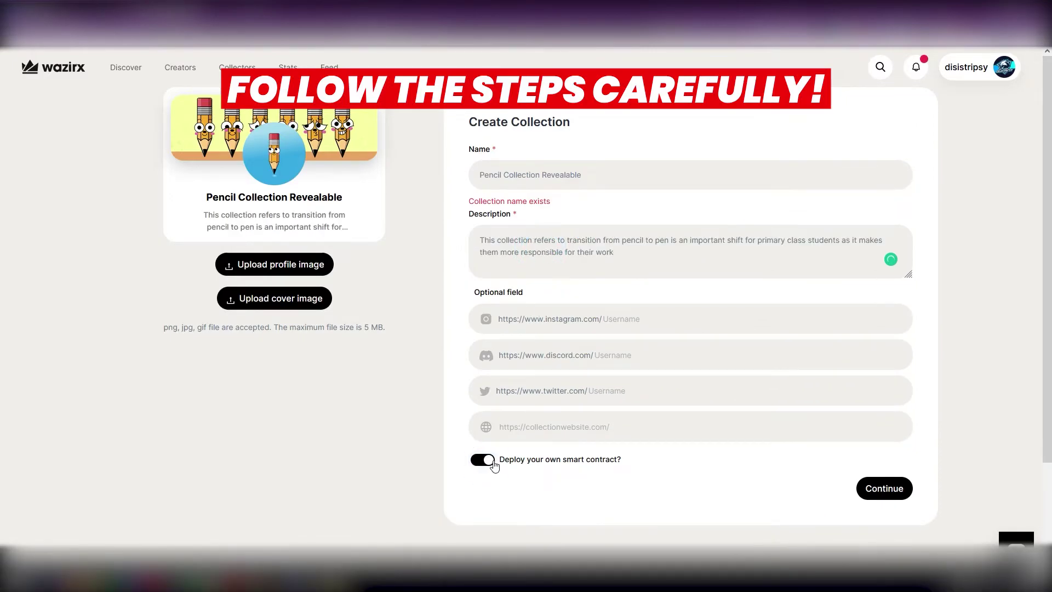
Step: Set contract name and symbol PCR, supply 10, price 0.1 BNB, royalty 5, and make it revealable
{"action": "left_click", "coordinate": [883, 489]}
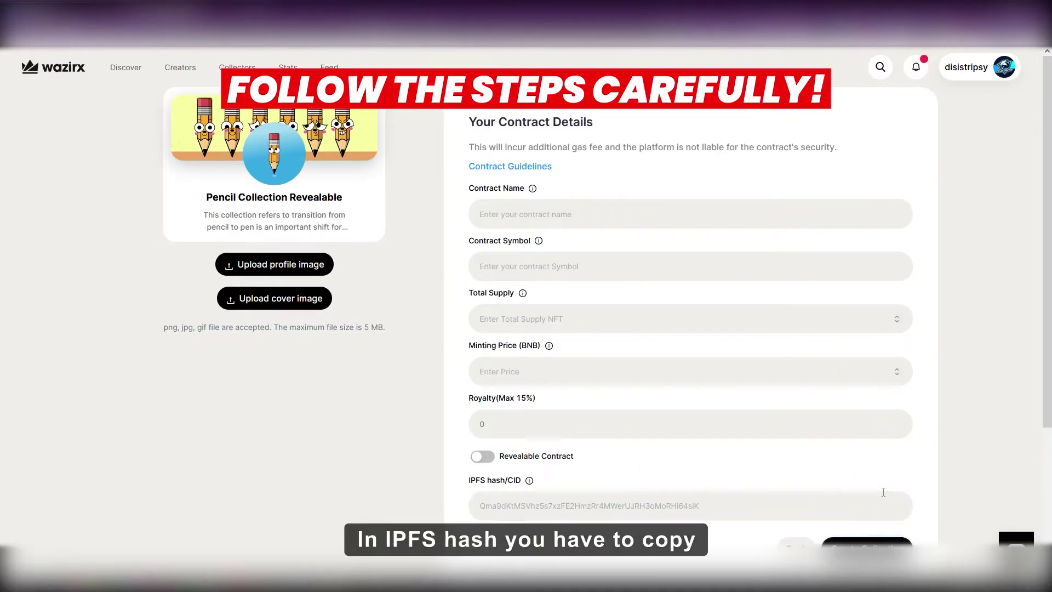
{"action": "left_click", "coordinate": [507, 215]}
{"action": "type", "text": "PCR"}
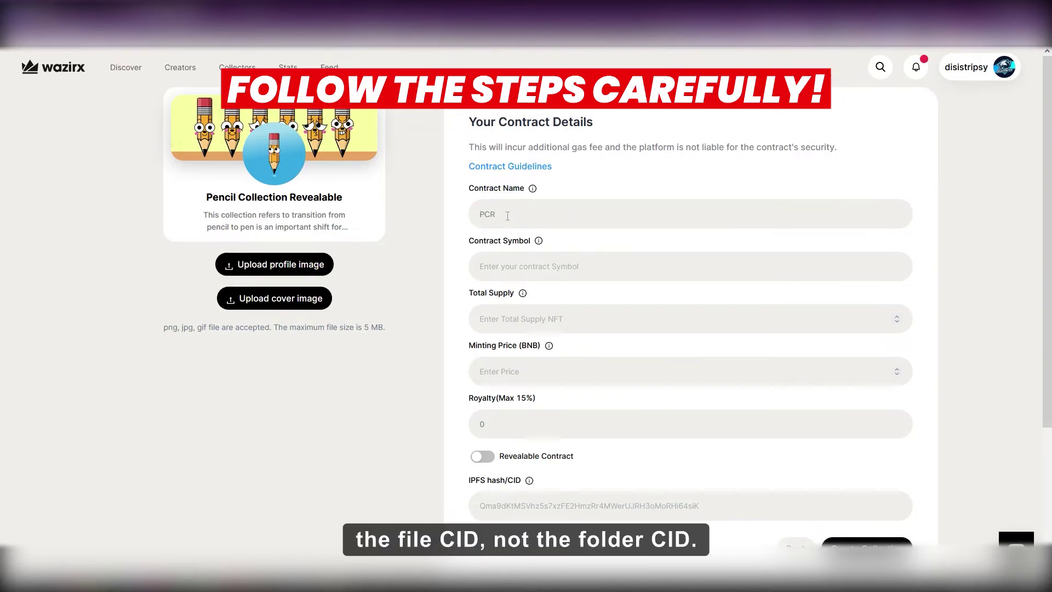
{"action": "type", "text": "PCR"}
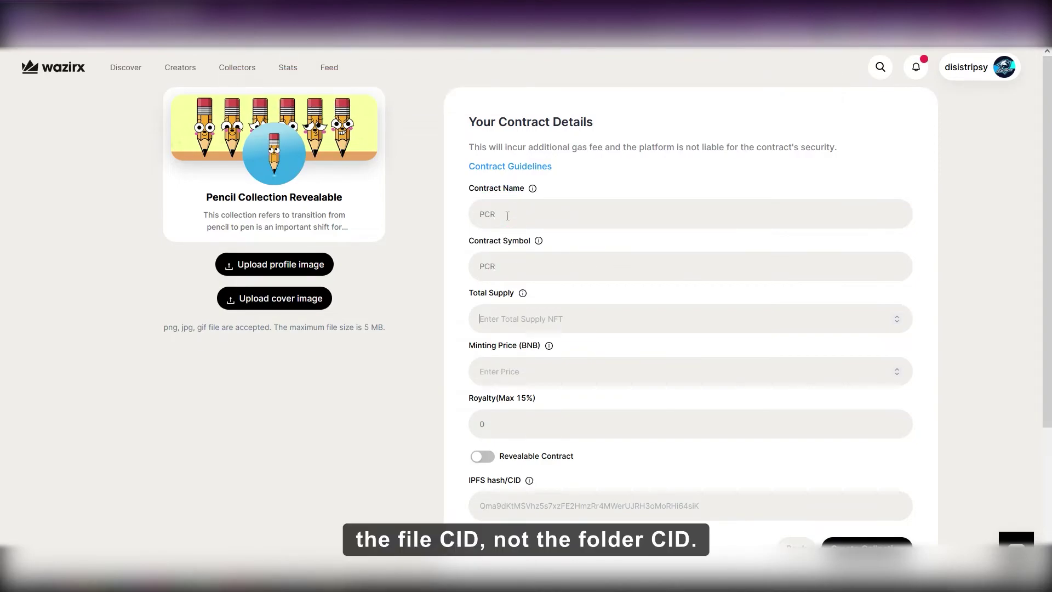
{"action": "type", "text": ".1"}
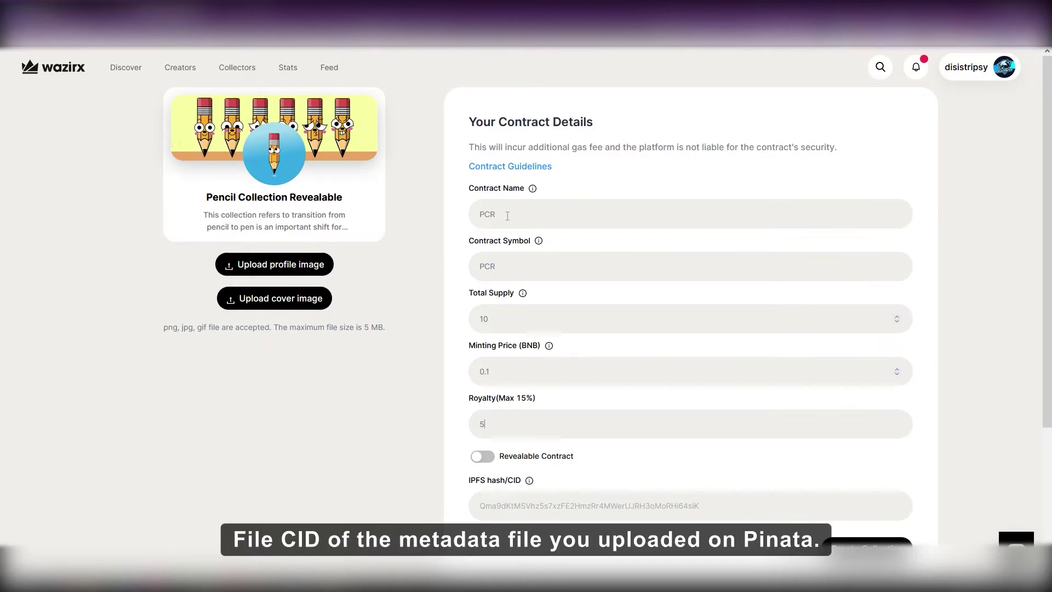
{"action": "left_click", "coordinate": [483, 458]}
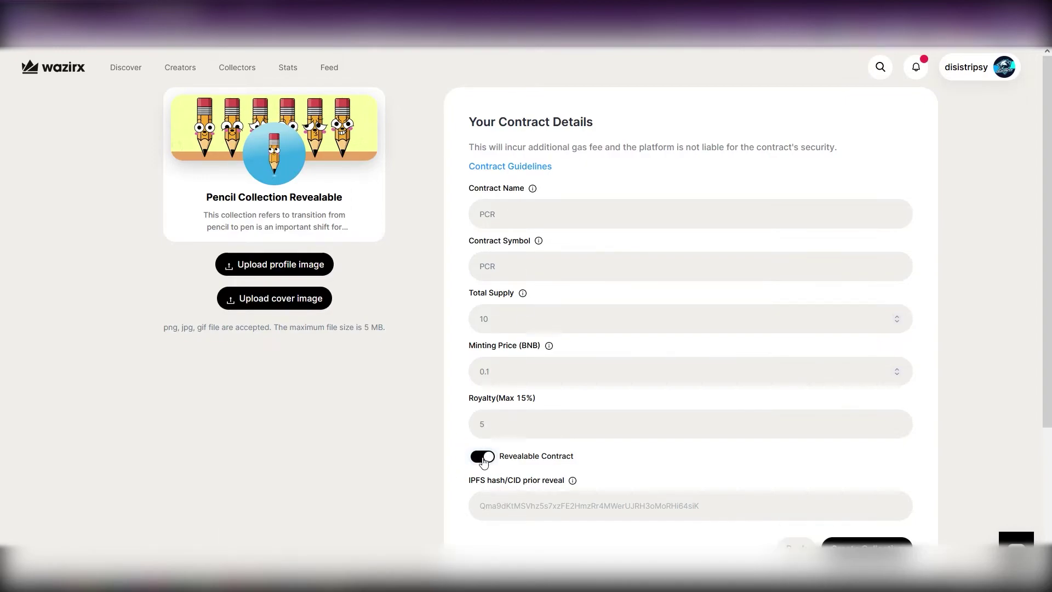
{"action": "left_click_drag", "start_coordinate": [467, 483], "coordinate": [546, 489]}
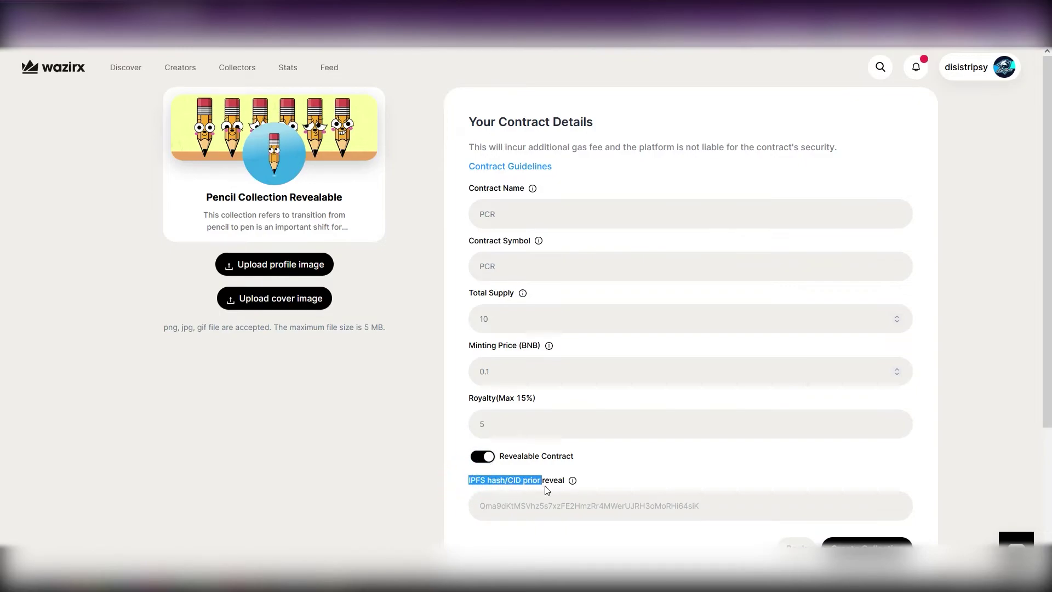
Step: Open file 0 of Prior Reveal - Metadata in a new gateway tab and copy its CID from the address
{"action": "left_click", "coordinate": [524, 479]}
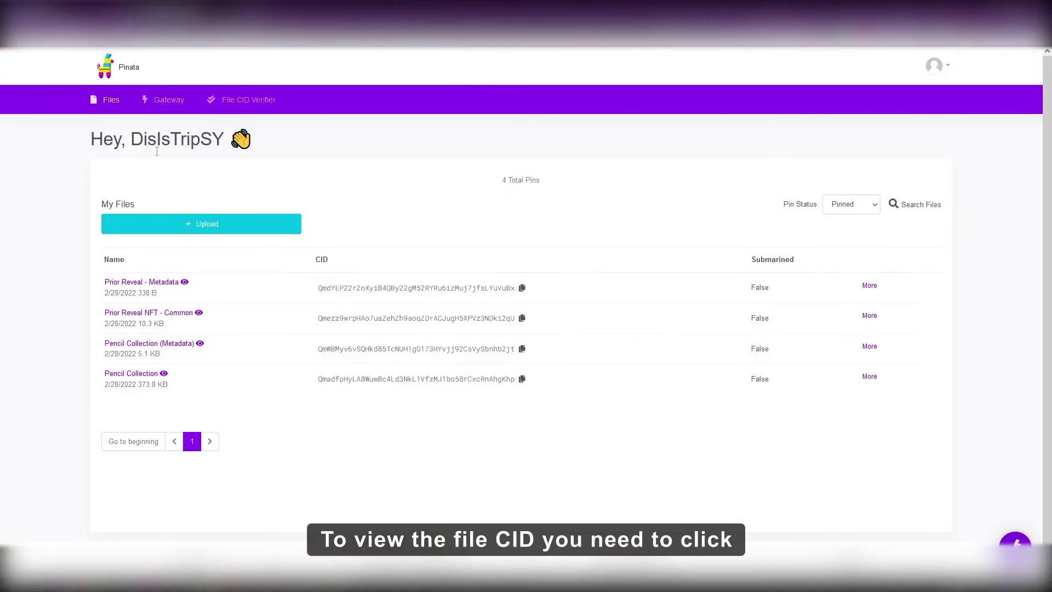
{"action": "left_click", "coordinate": [174, 286]}
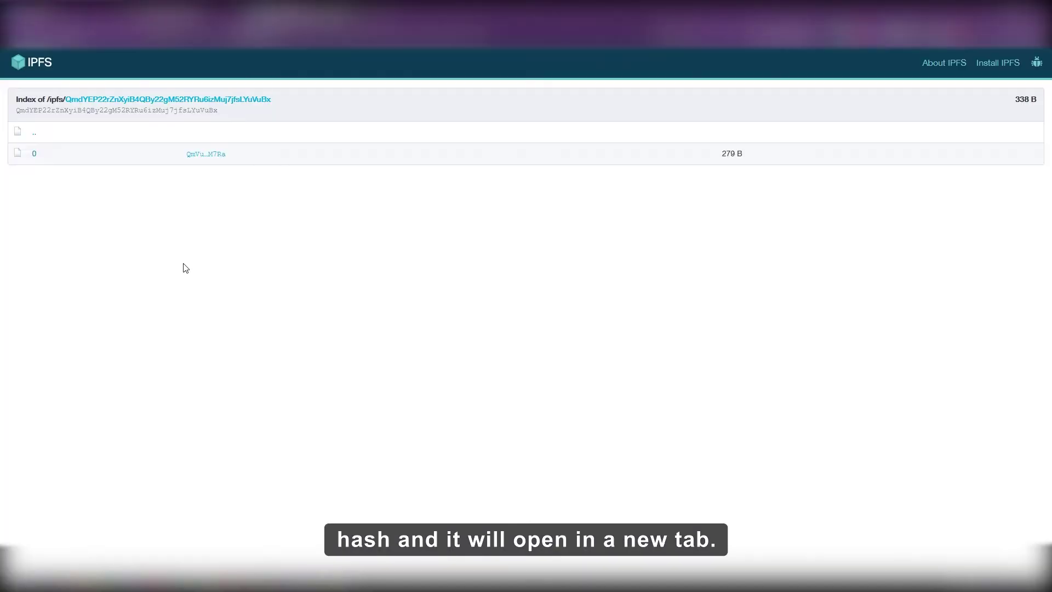
{"action": "right_click", "coordinate": [199, 159]}
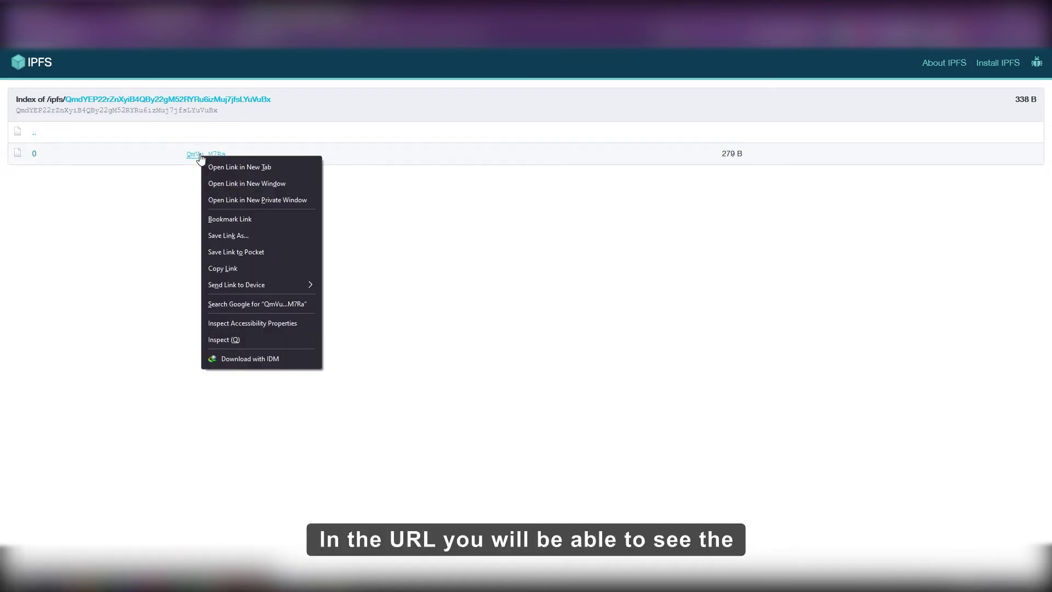
{"action": "left_click", "coordinate": [242, 167]}
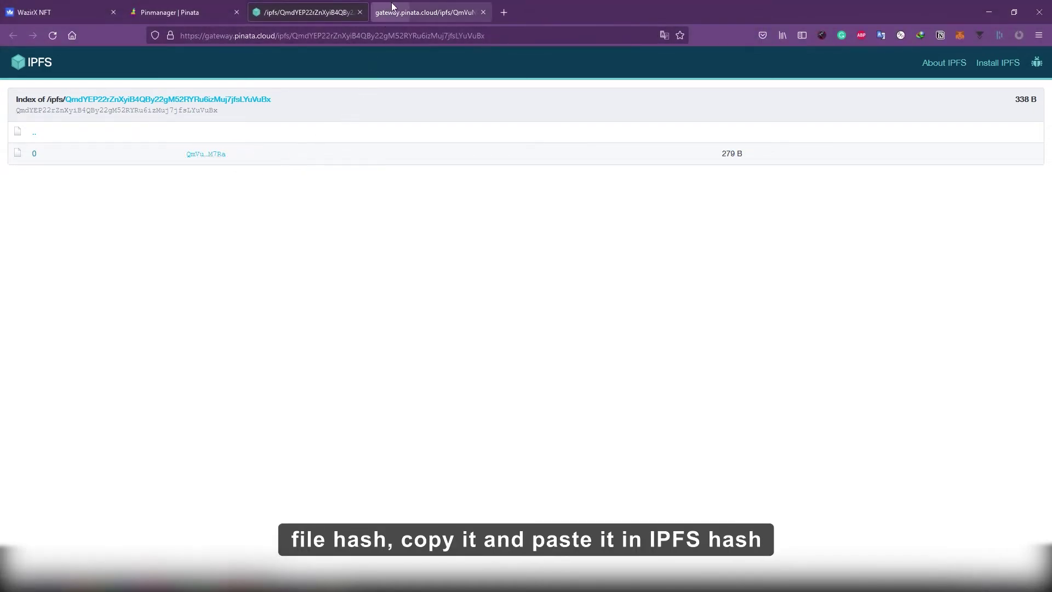
{"action": "left_click", "coordinate": [405, 12]}
{"action": "left_click_drag", "start_coordinate": [498, 38], "coordinate": [282, 36]}
{"action": "right_click", "coordinate": [289, 37]}
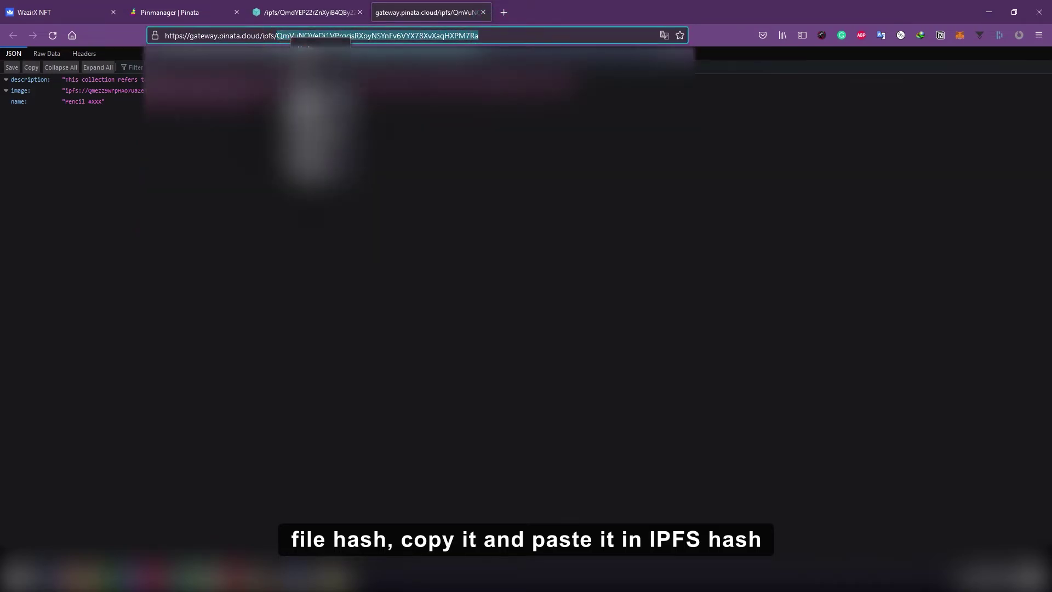
{"action": "left_click", "coordinate": [309, 101]}
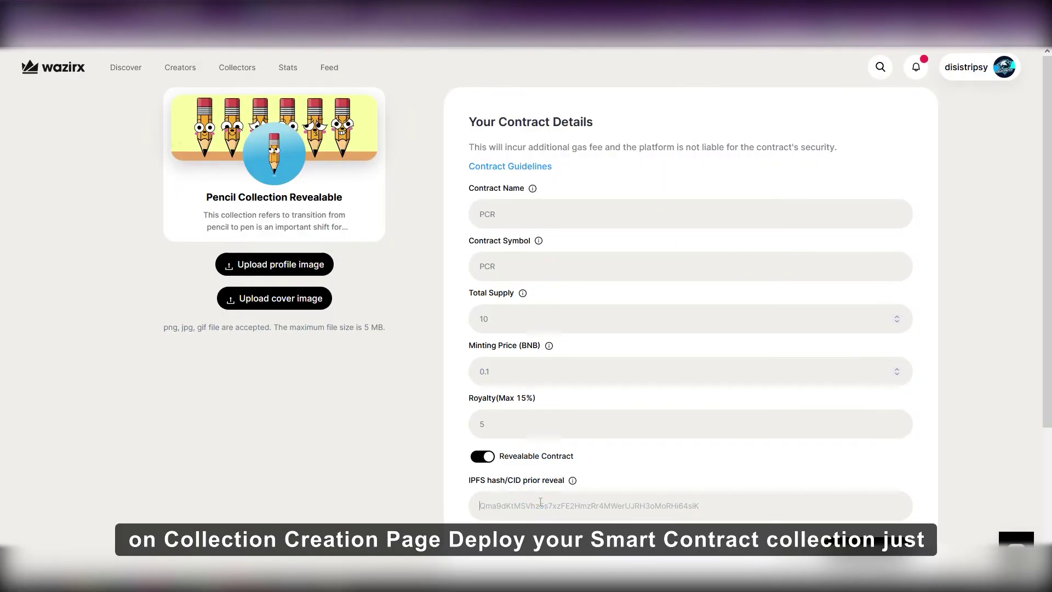
Step: Paste file 0's CID as the prior-reveal hash and create Pencil Collection Revealablee
{"action": "key", "text": "ctrl+v"}
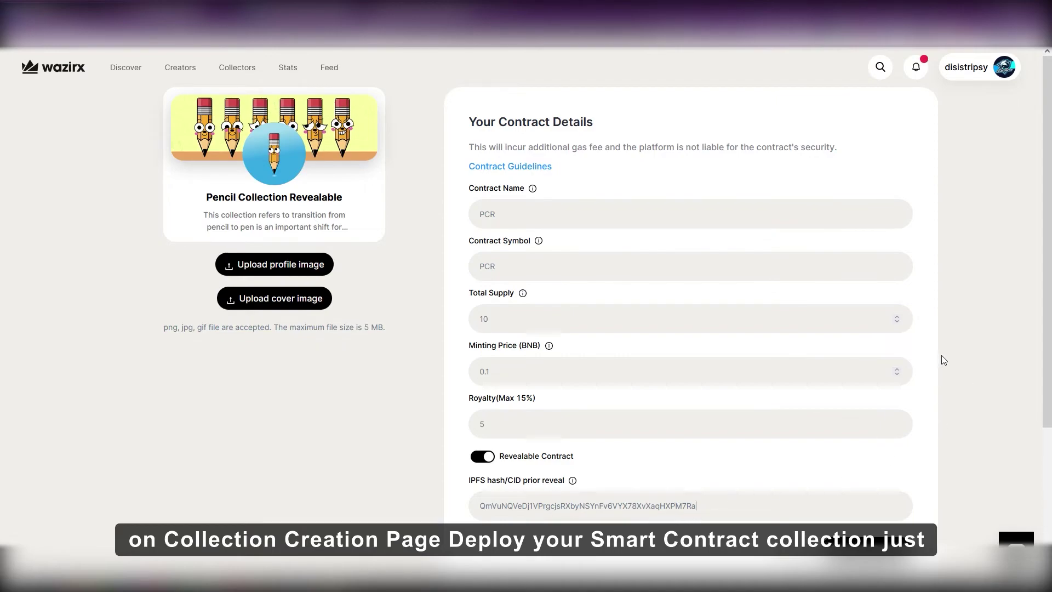
{"action": "scroll", "coordinate": [941, 355], "scroll_direction": "down", "scroll_amount": 1}
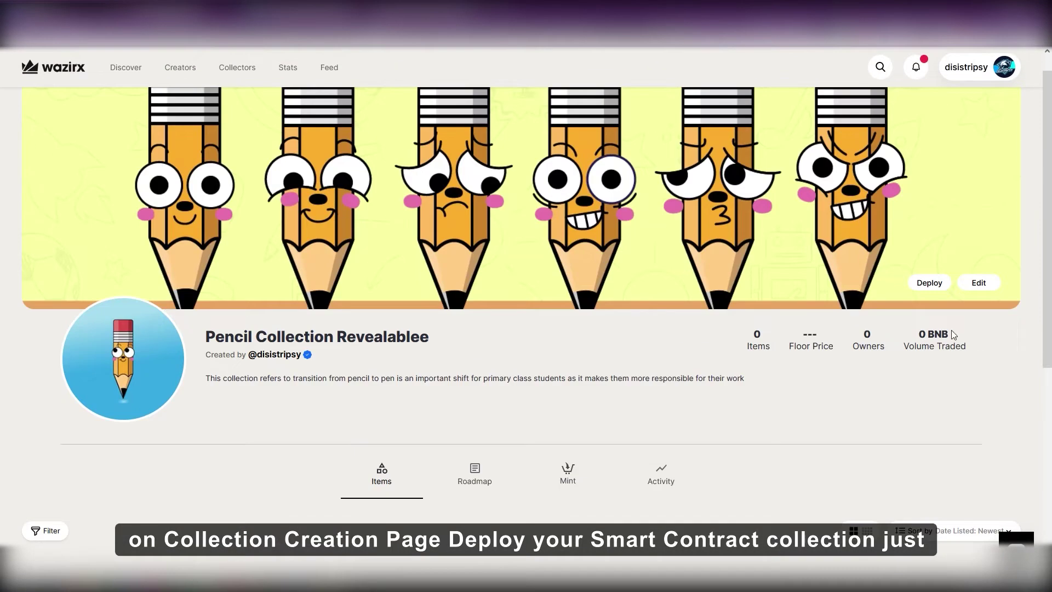
{"action": "left_click", "coordinate": [929, 282]}
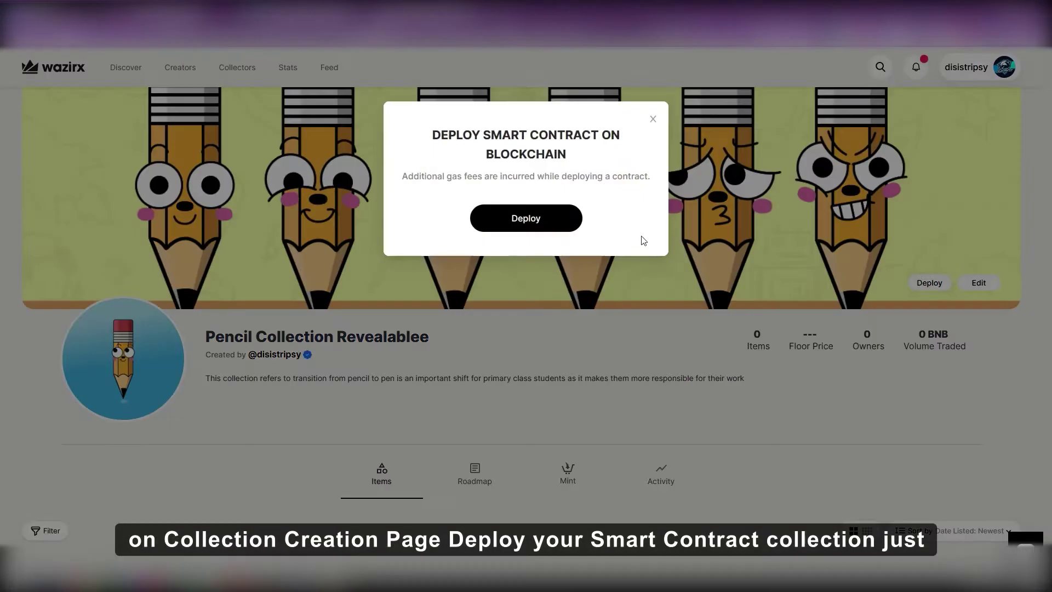
Step: Deploy the Pencil Collection Revealablee smart contract
{"action": "left_click", "coordinate": [516, 219]}
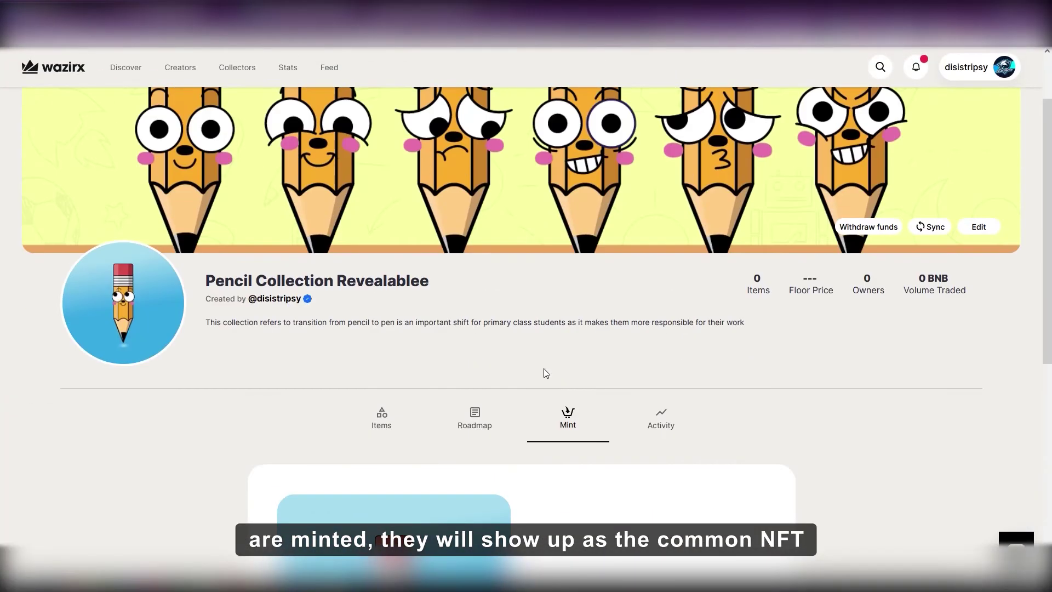
{"action": "scroll", "coordinate": [545, 373], "scroll_direction": "down", "scroll_amount": 3}
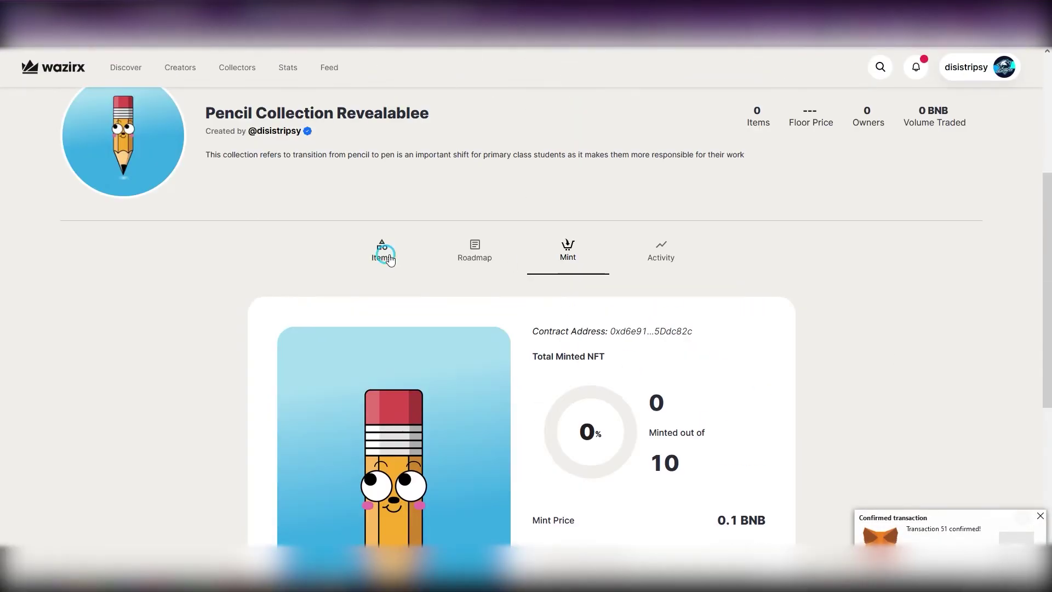
{"action": "scroll", "coordinate": [497, 294], "scroll_direction": "down", "scroll_amount": 6}
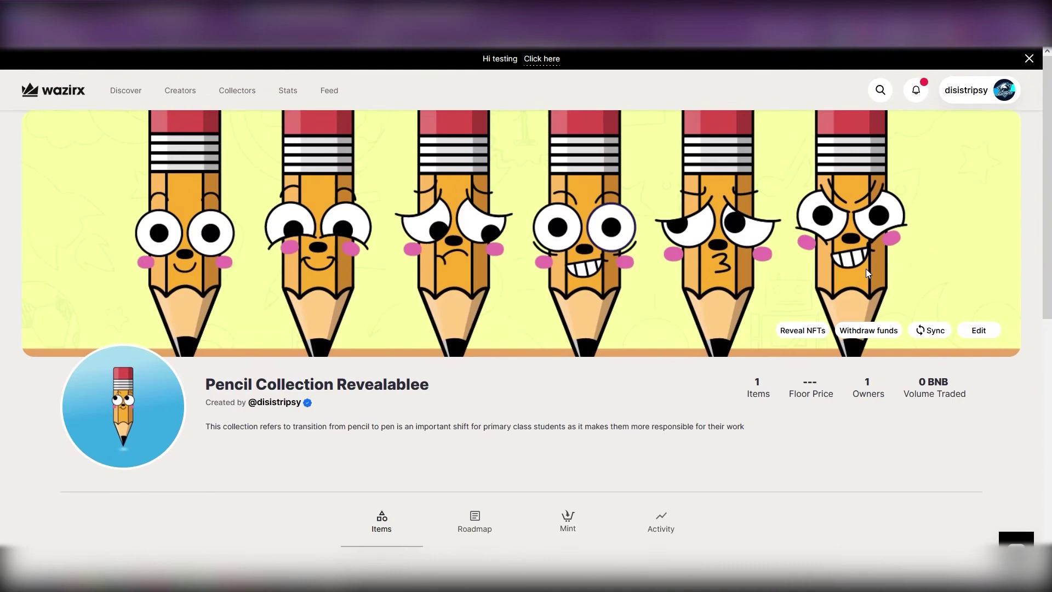
{"action": "scroll", "coordinate": [716, 287], "scroll_direction": "down", "scroll_amount": 4}
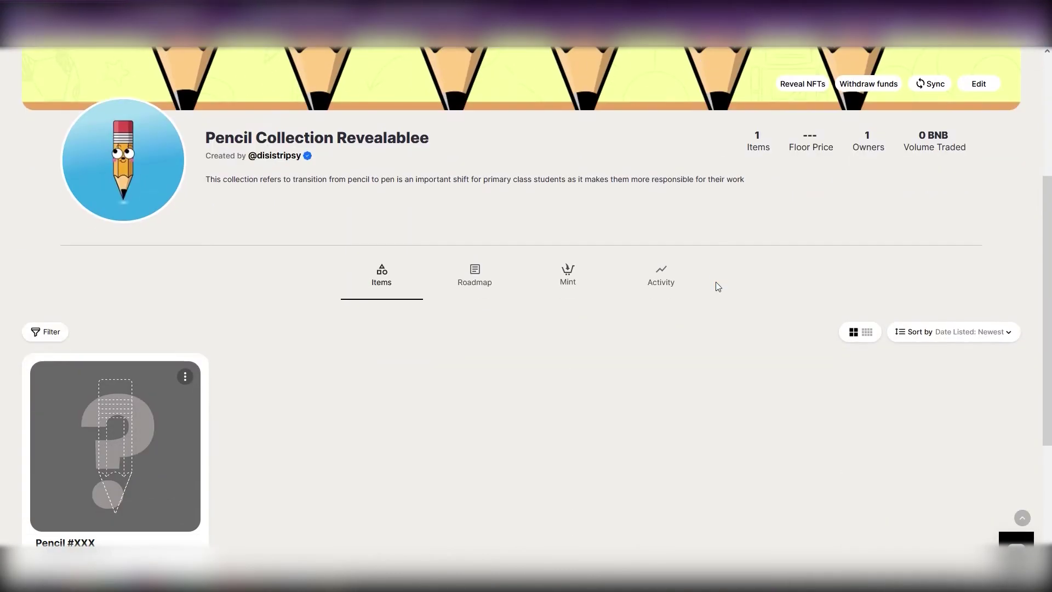
{"action": "scroll", "coordinate": [658, 339], "scroll_direction": "up", "scroll_amount": 2}
Step: Mint the remaining placeholder pencils so the collection holds 10 items
{"action": "left_click", "coordinate": [569, 385]}
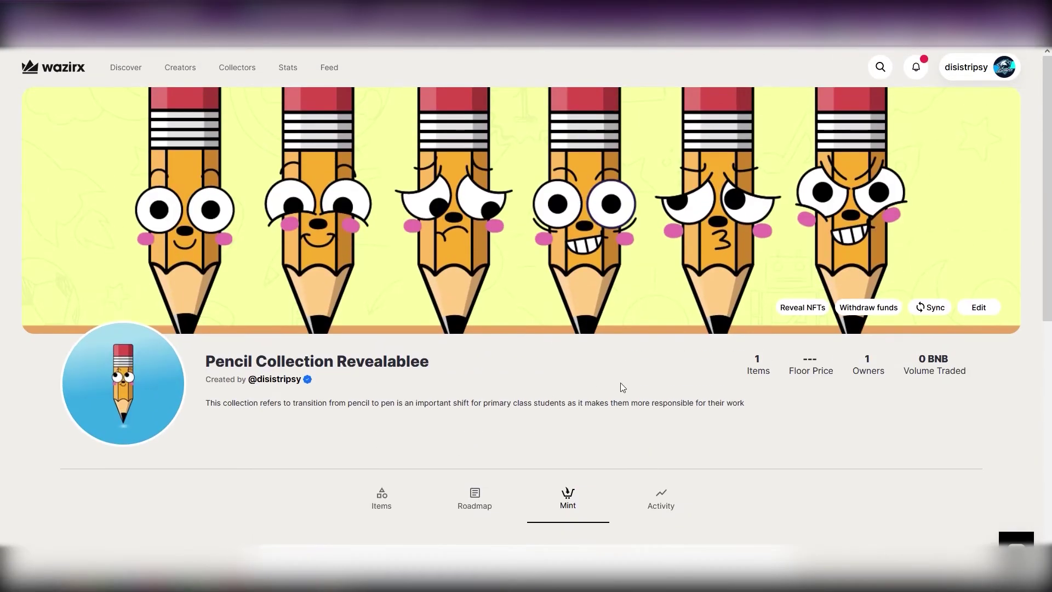
{"action": "scroll", "coordinate": [497, 394], "scroll_direction": "down", "scroll_amount": 5}
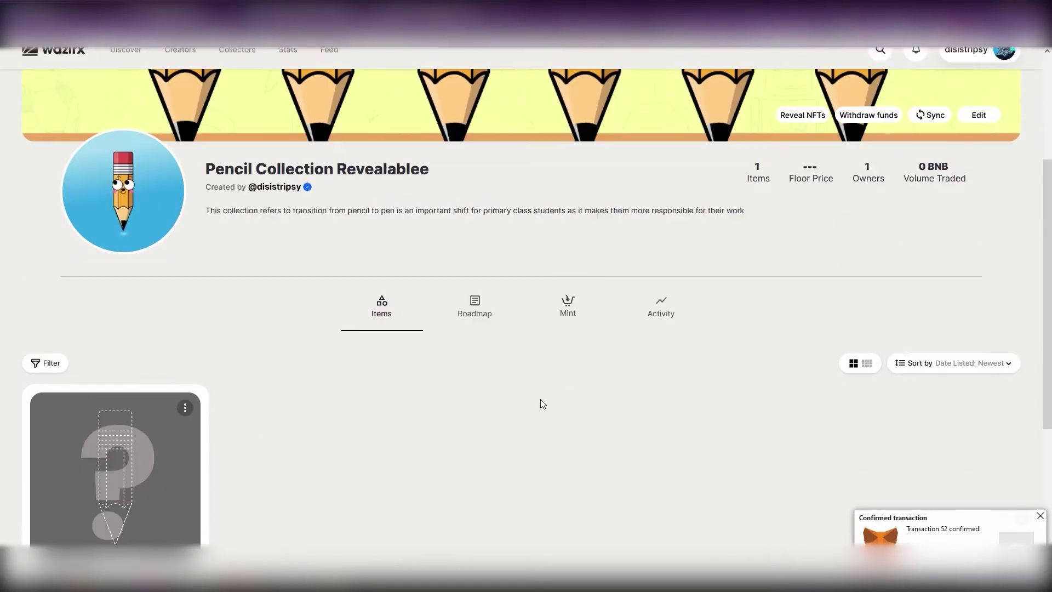
{"action": "scroll", "coordinate": [542, 404], "scroll_direction": "down", "scroll_amount": 3}
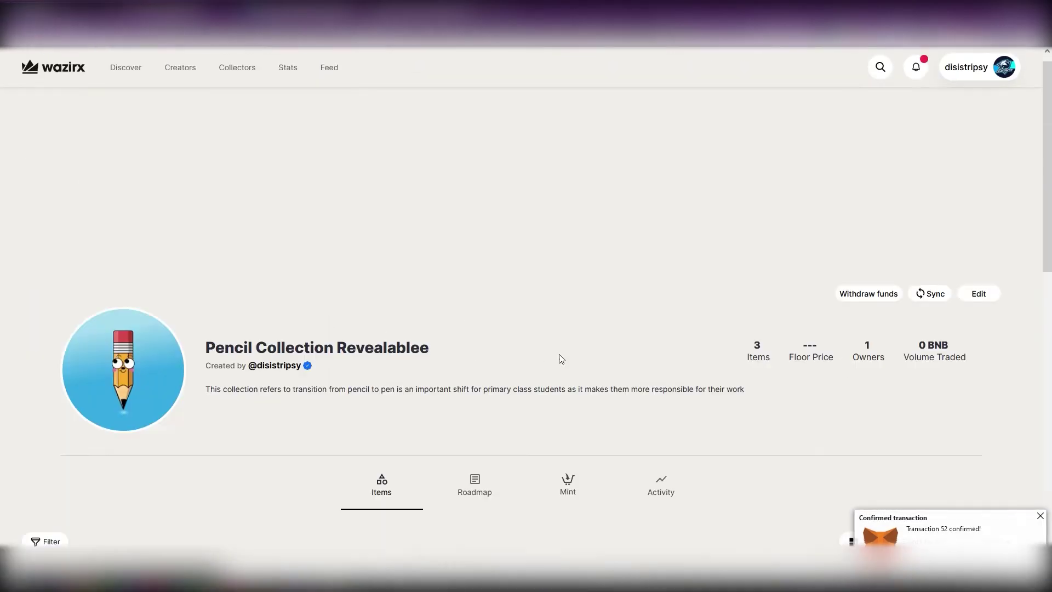
{"action": "scroll", "coordinate": [559, 357], "scroll_direction": "down", "scroll_amount": 6}
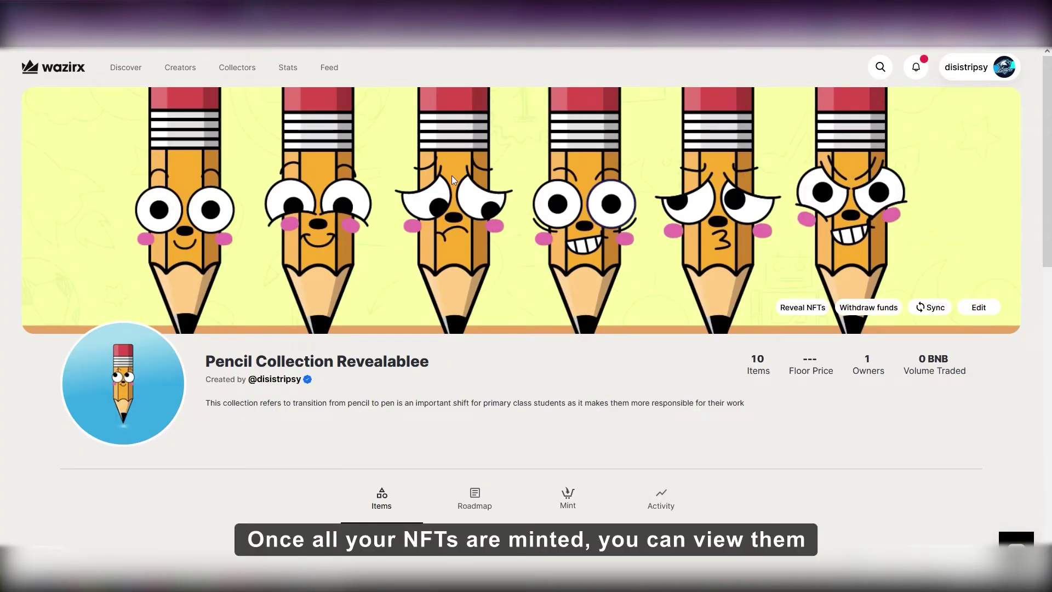
{"action": "scroll", "coordinate": [452, 177], "scroll_direction": "down", "scroll_amount": 3}
{"action": "scroll", "coordinate": [453, 180], "scroll_direction": "down", "scroll_amount": 7}
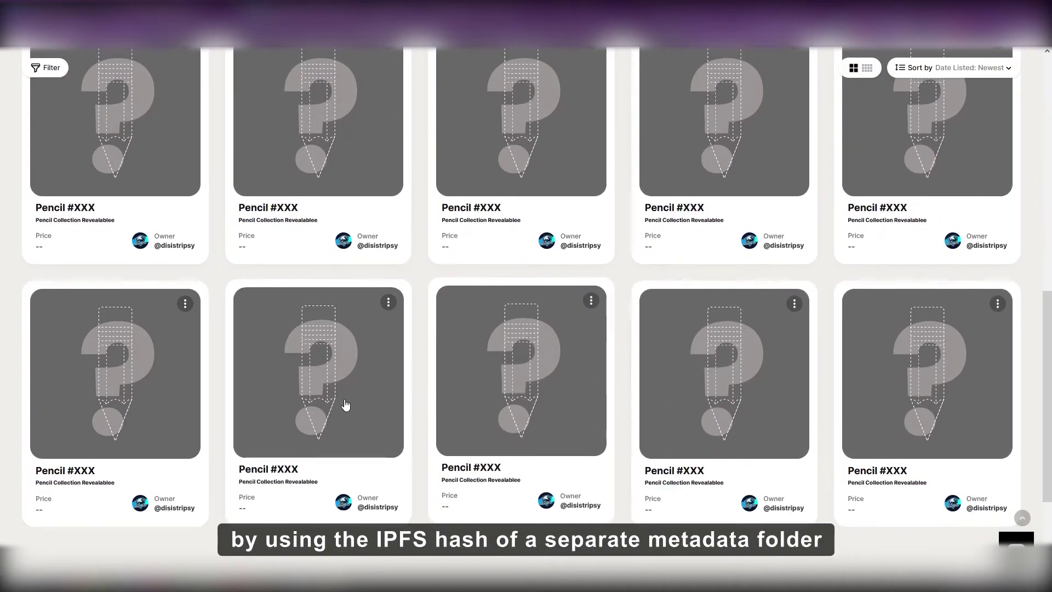
{"action": "scroll", "coordinate": [712, 361], "scroll_direction": "up", "scroll_amount": 8}
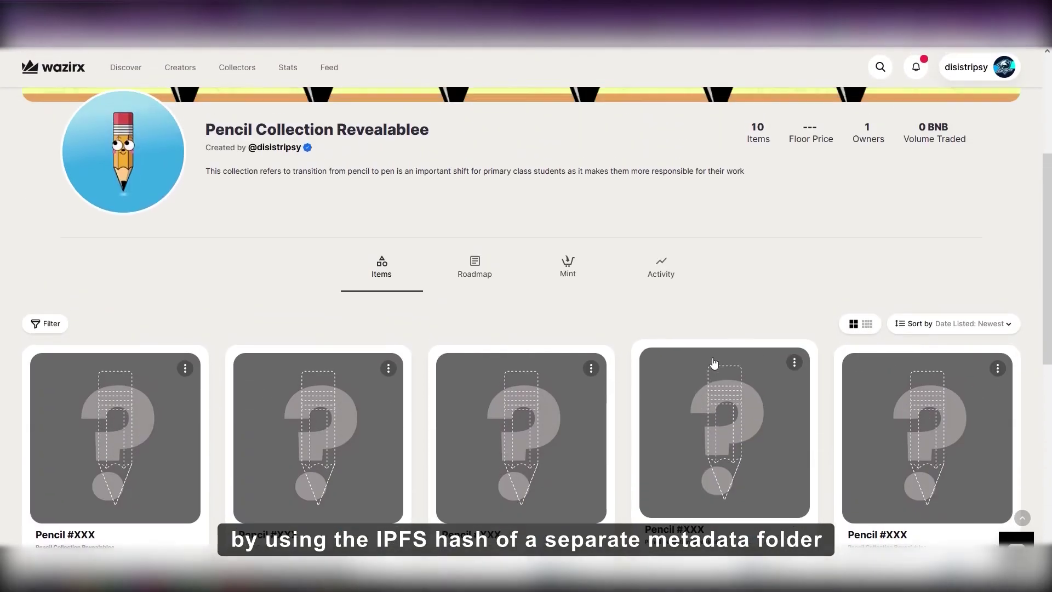
{"action": "scroll", "coordinate": [566, 386], "scroll_direction": "up", "scroll_amount": 2}
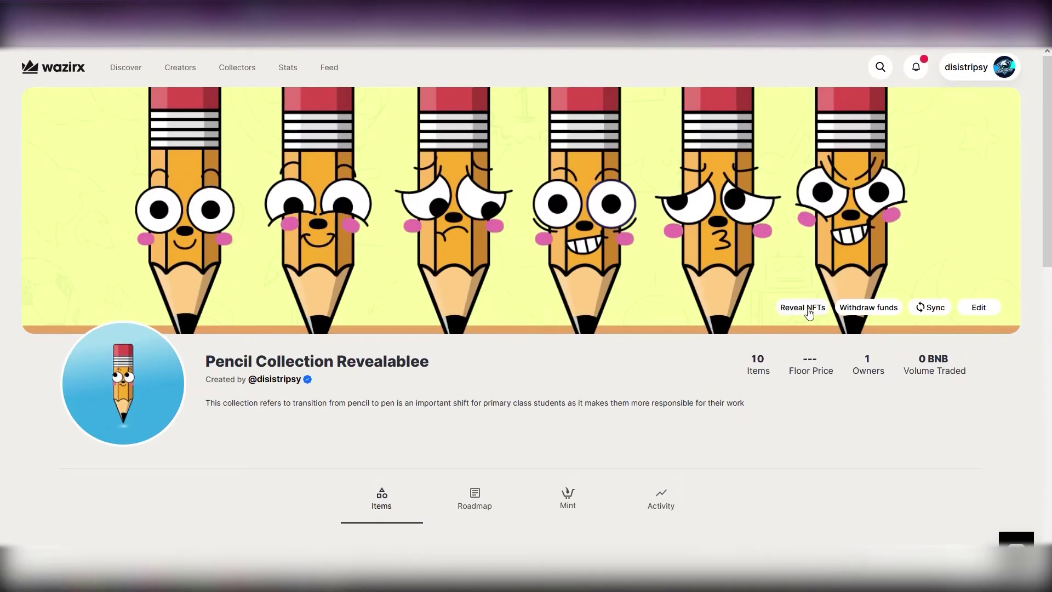
Step: Check that the Pencil Collection (Metadata) folder lists files 0–9, then copy its CID
{"action": "left_click", "coordinate": [164, 15]}
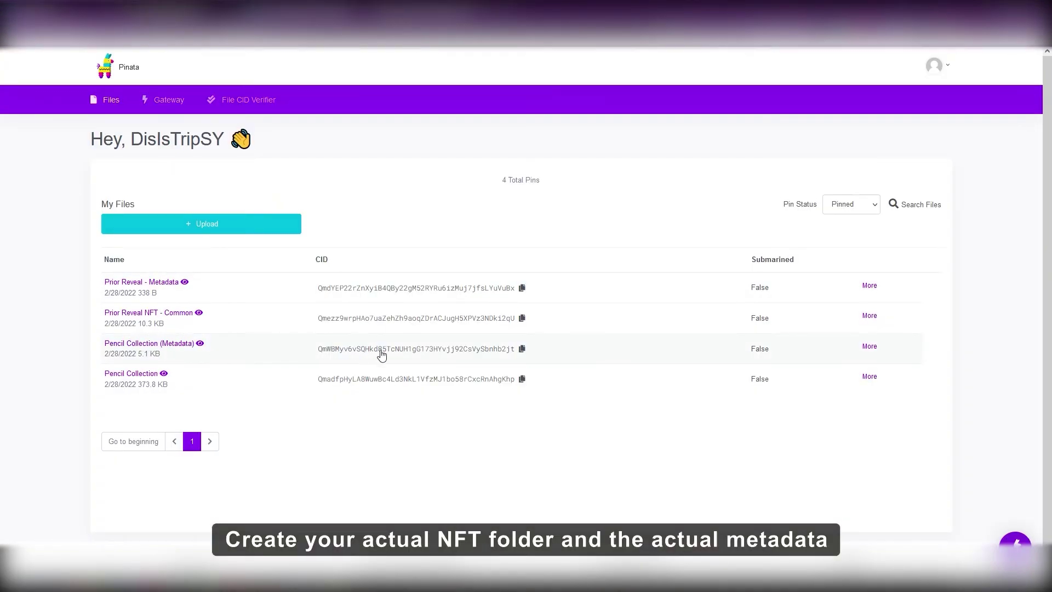
{"action": "left_click", "coordinate": [522, 350]}
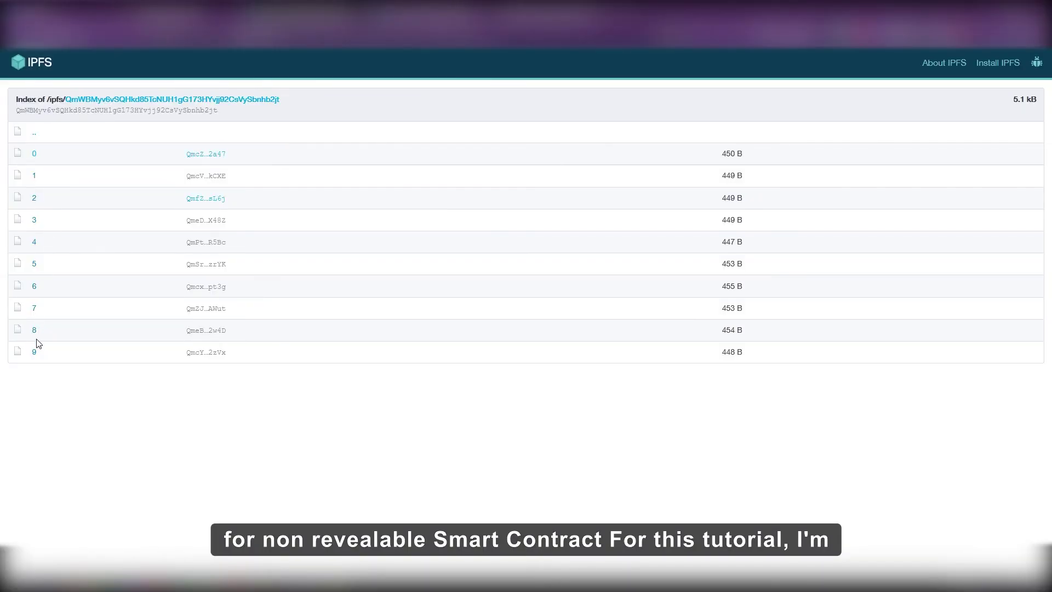
{"action": "key", "text": "alt+Left"}
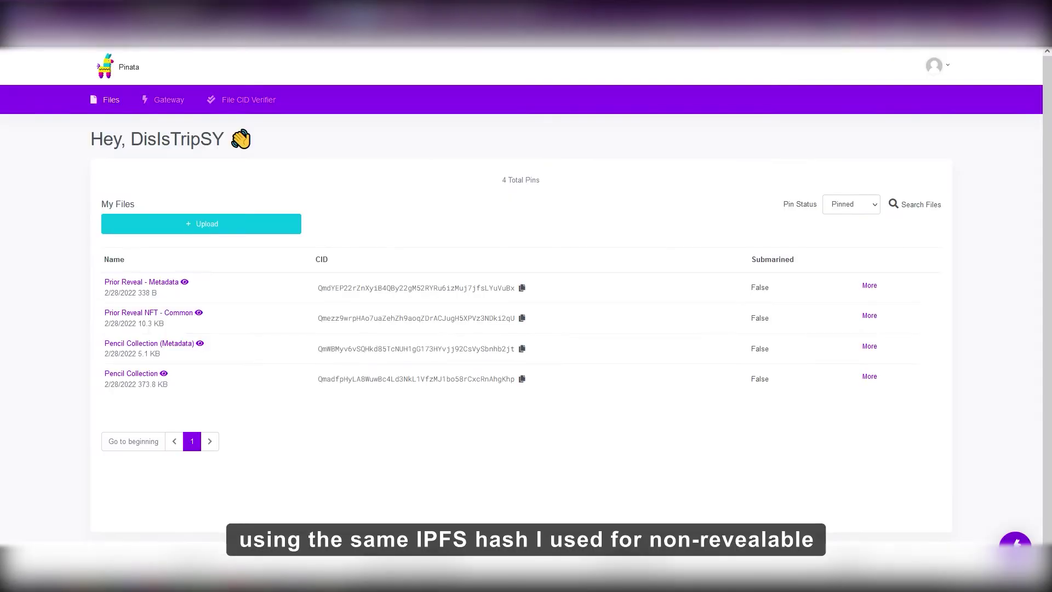
{"action": "left_click", "coordinate": [521, 353]}
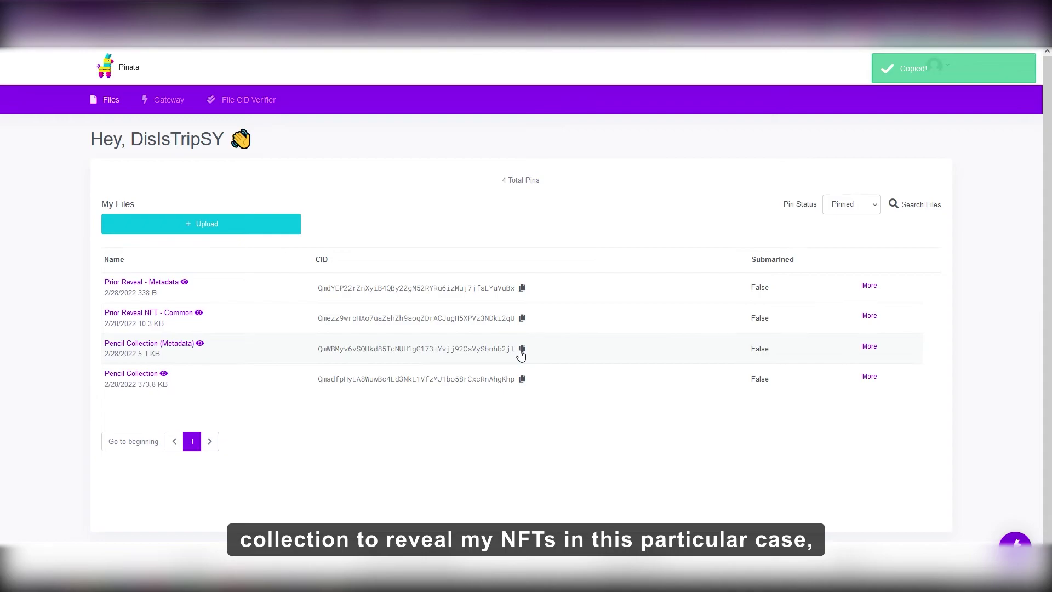
Step: Reveal the NFTs by updating the base URL to the metadata CID and approving the transaction
{"action": "left_click", "coordinate": [88, 14]}
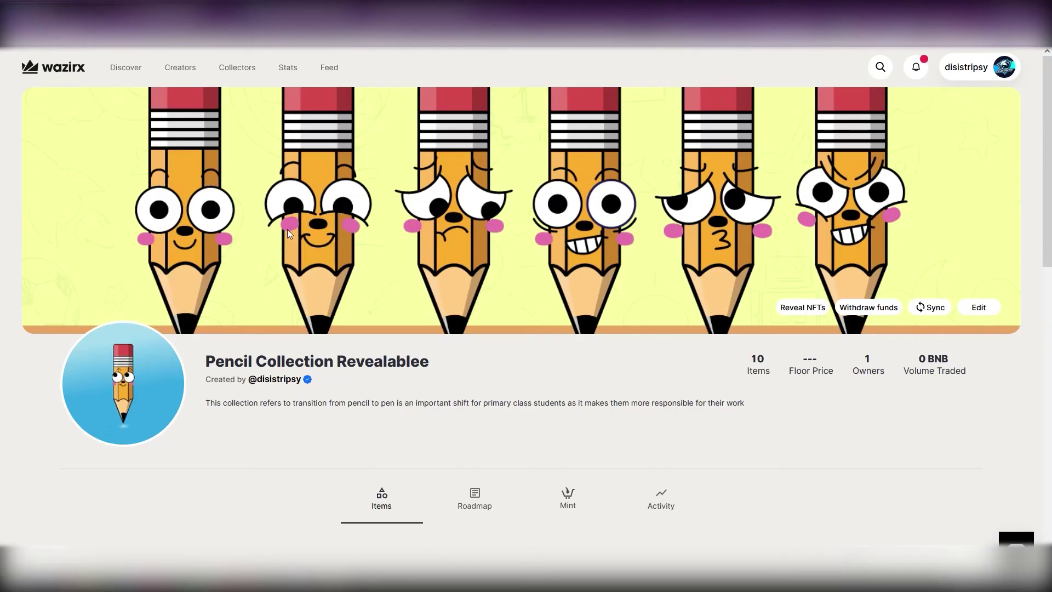
{"action": "left_click", "coordinate": [796, 310]}
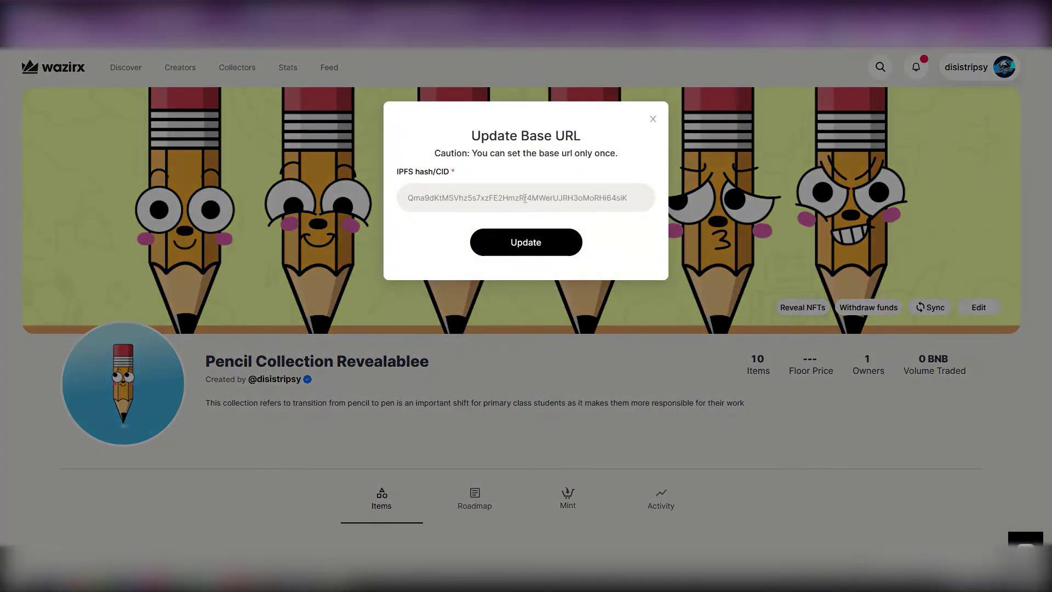
{"action": "key", "text": "ctrl+v"}
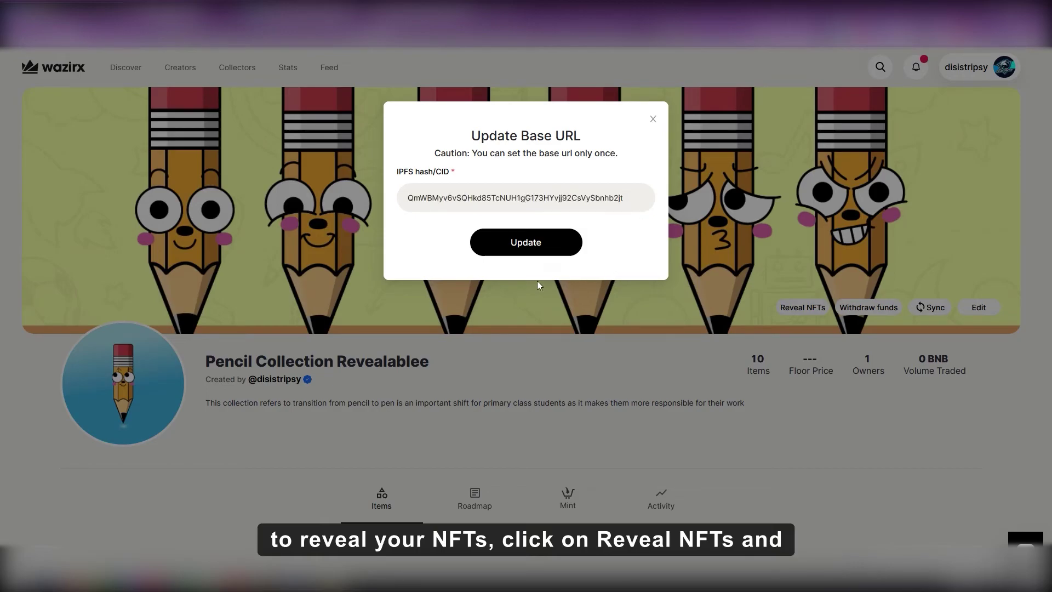
{"action": "left_click", "coordinate": [524, 244]}
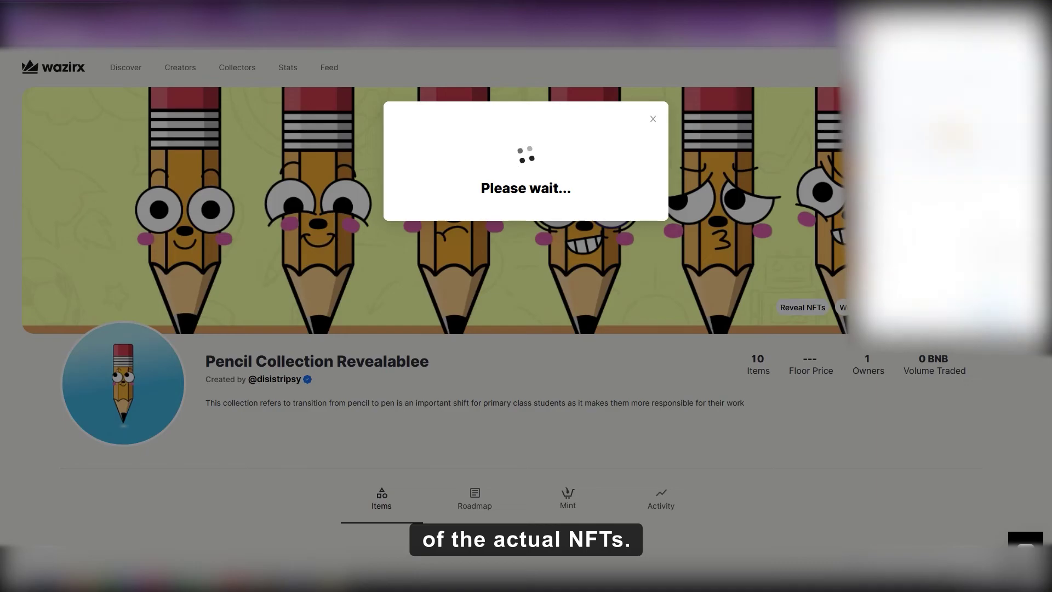
{"action": "left_click", "coordinate": [982, 285]}
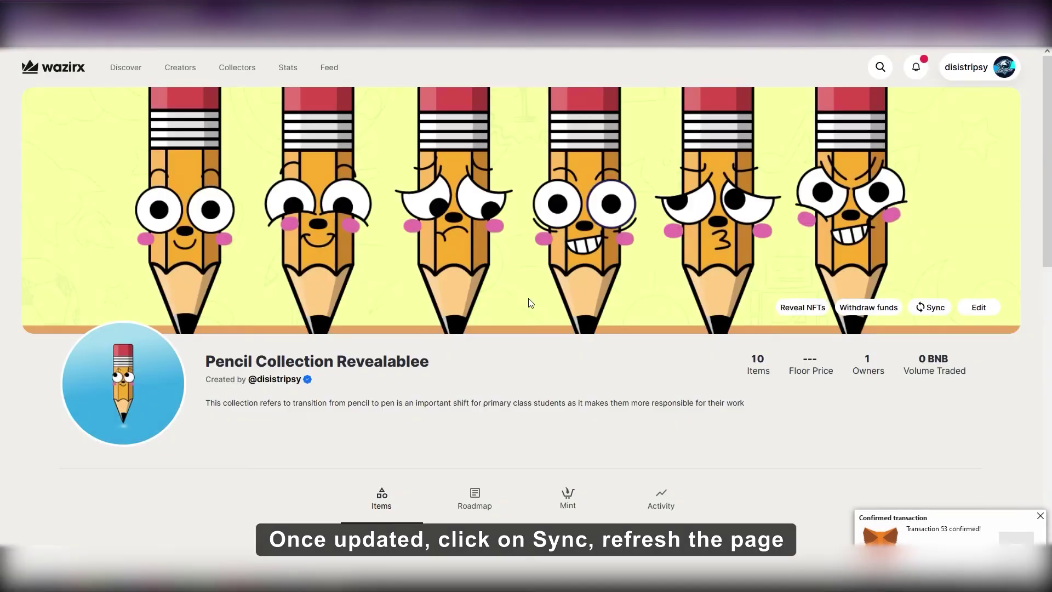
Step: Reload the collection page and sync it with the new base URL
{"action": "scroll", "coordinate": [529, 302], "scroll_direction": "down", "scroll_amount": 9}
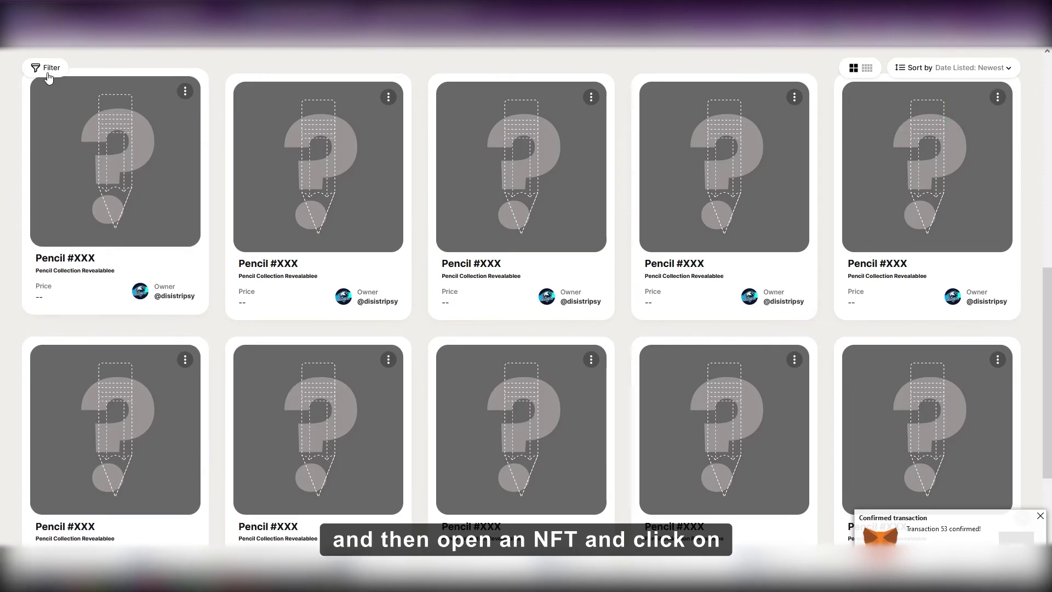
{"action": "left_click", "coordinate": [310, 112]}
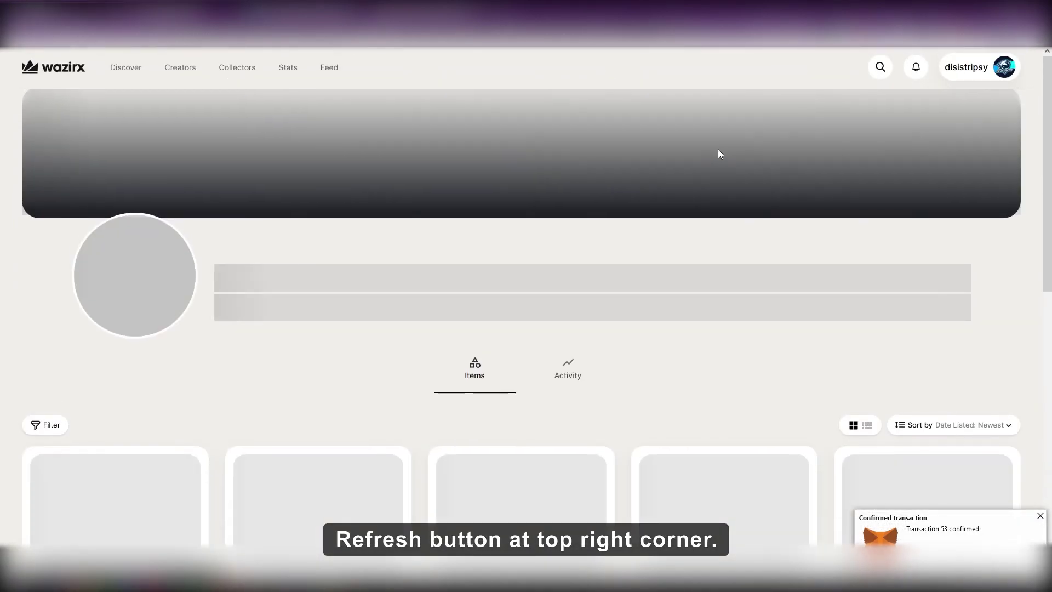
{"action": "scroll", "coordinate": [717, 152], "scroll_direction": "down", "scroll_amount": 8}
{"action": "scroll", "coordinate": [718, 149], "scroll_direction": "up", "scroll_amount": 7}
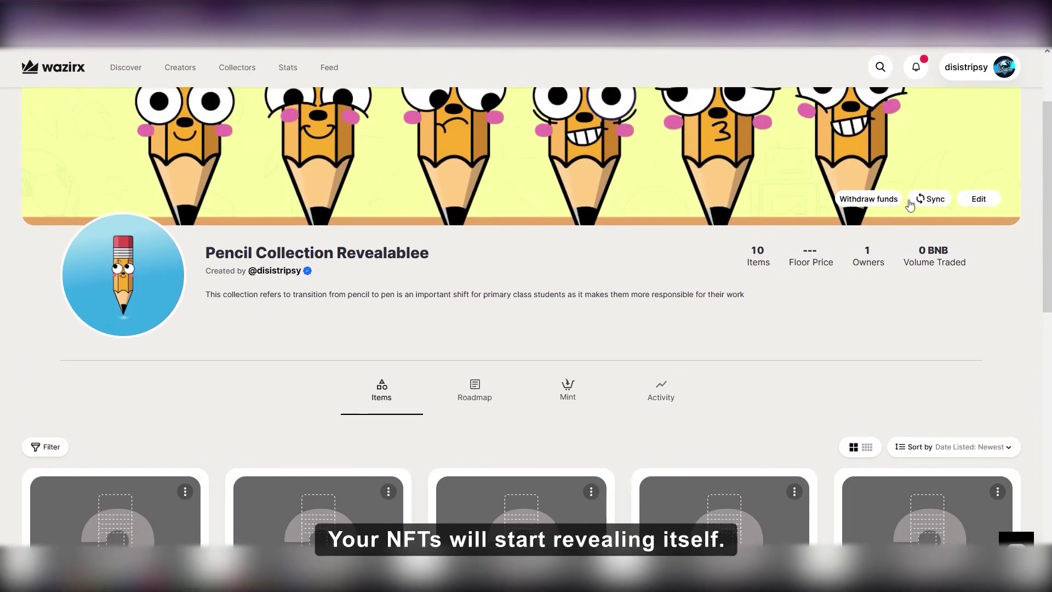
{"action": "left_click", "coordinate": [910, 202]}
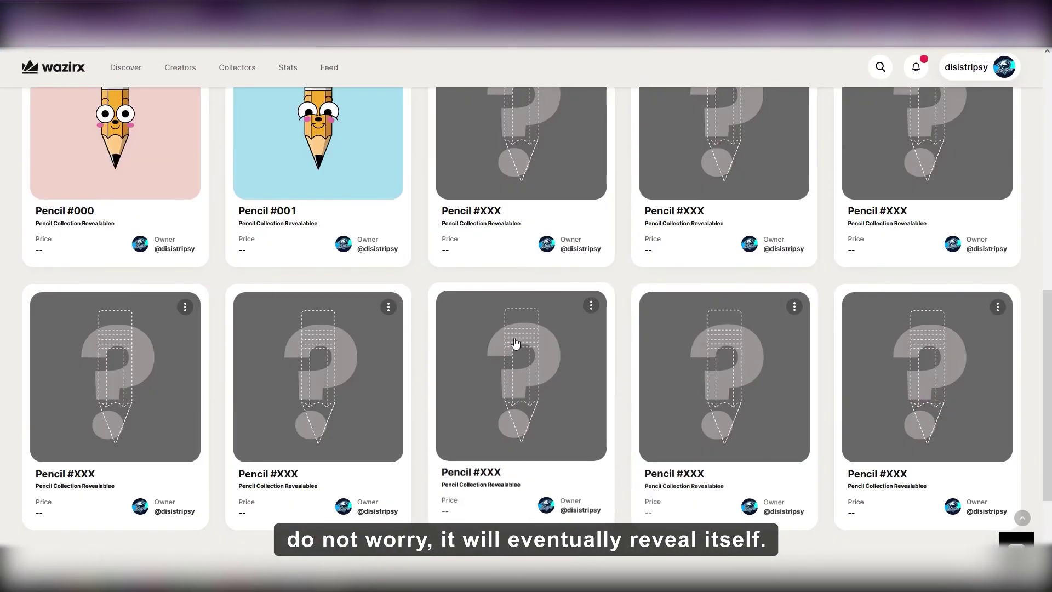
Step: Open a placeholder pencil NFT and refresh its metadata
{"action": "left_click", "coordinate": [707, 335]}
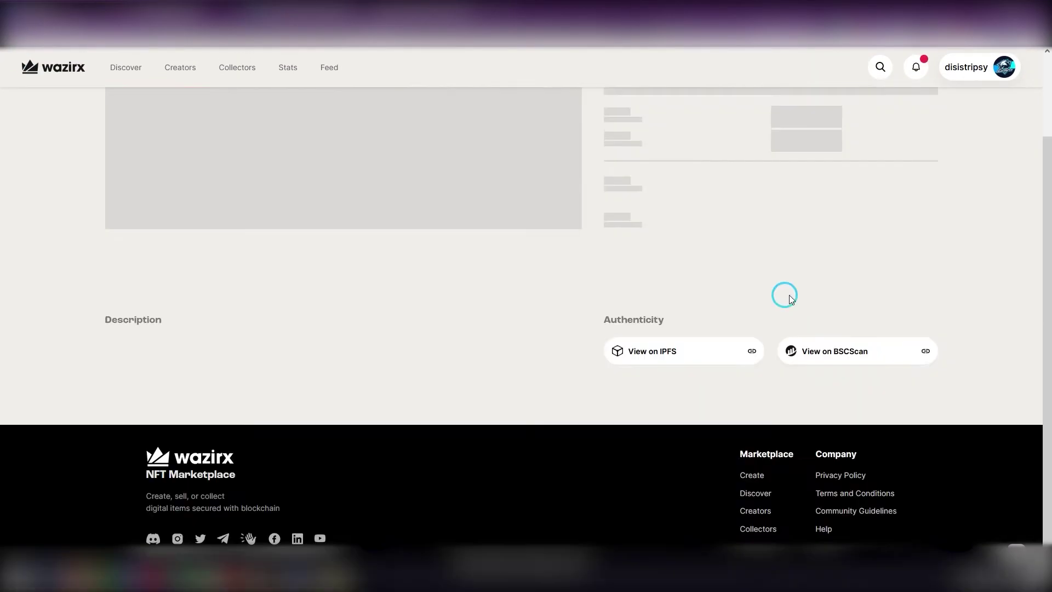
{"action": "scroll", "coordinate": [791, 298], "scroll_direction": "up", "scroll_amount": 10}
{"action": "left_click", "coordinate": [845, 109]}
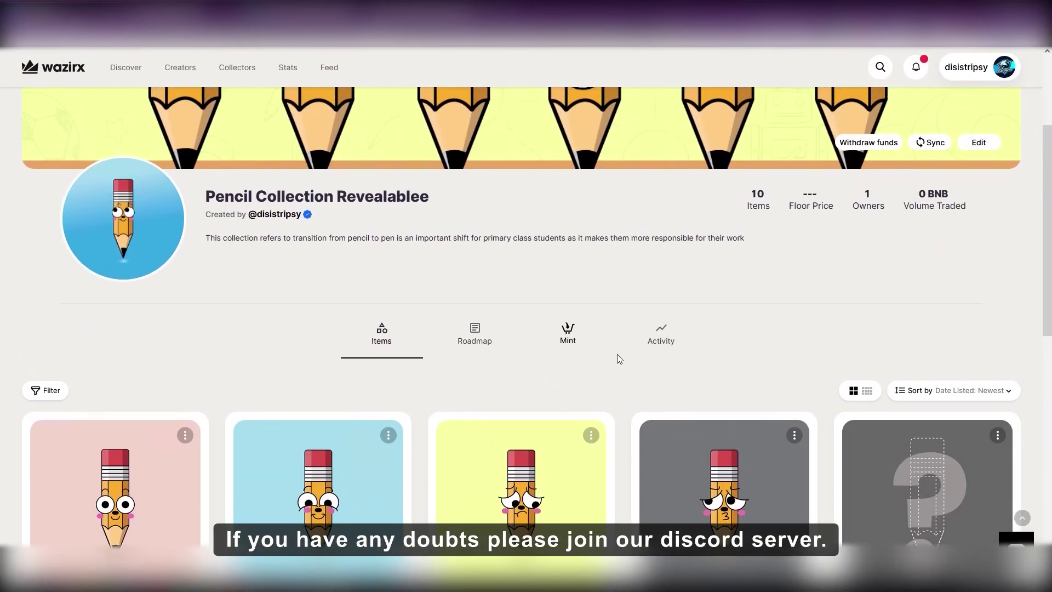
Step: Open more Pencil #XXX items and refresh their metadata to reveal #003, #007 and #008
{"action": "scroll", "coordinate": [617, 351], "scroll_direction": "down", "scroll_amount": 7}
{"action": "left_click", "coordinate": [590, 307]}
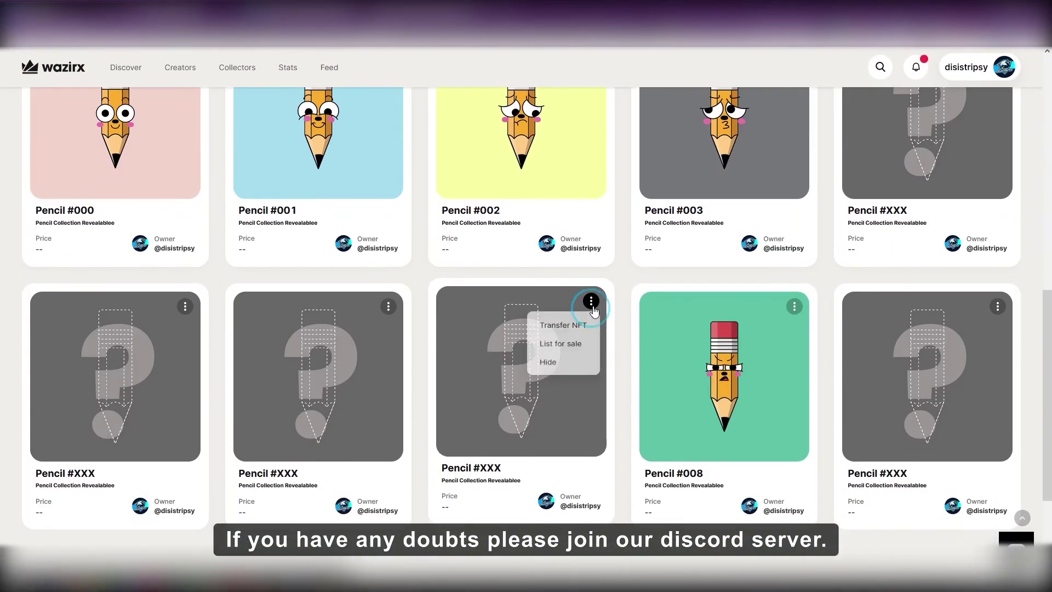
{"action": "left_click", "coordinate": [442, 320]}
{"action": "scroll", "coordinate": [835, 154], "scroll_direction": "up", "scroll_amount": 2}
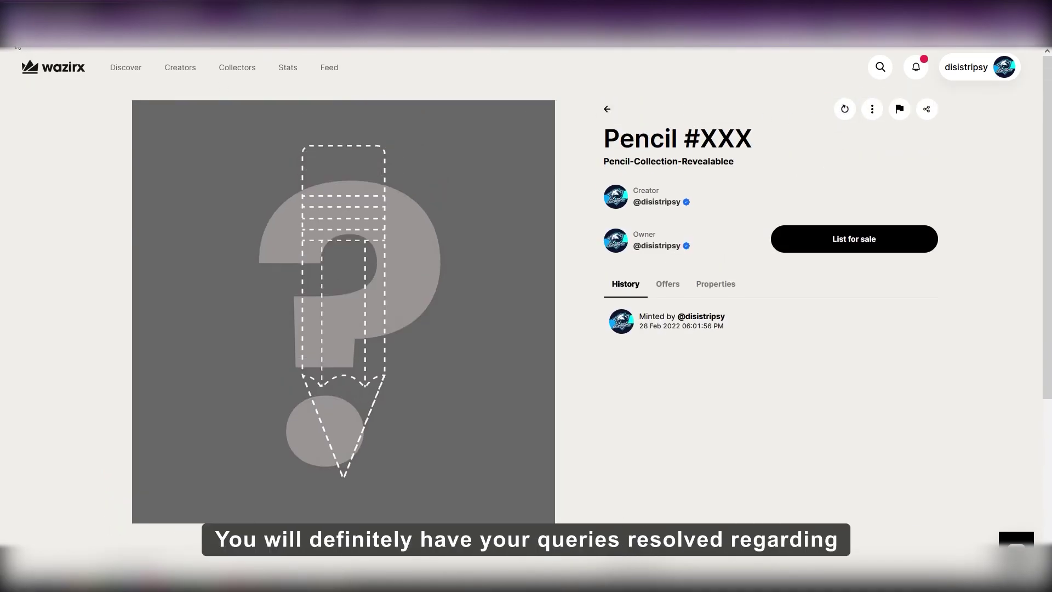
{"action": "left_click", "coordinate": [607, 109]}
{"action": "scroll", "coordinate": [634, 336], "scroll_direction": "down", "scroll_amount": 7}
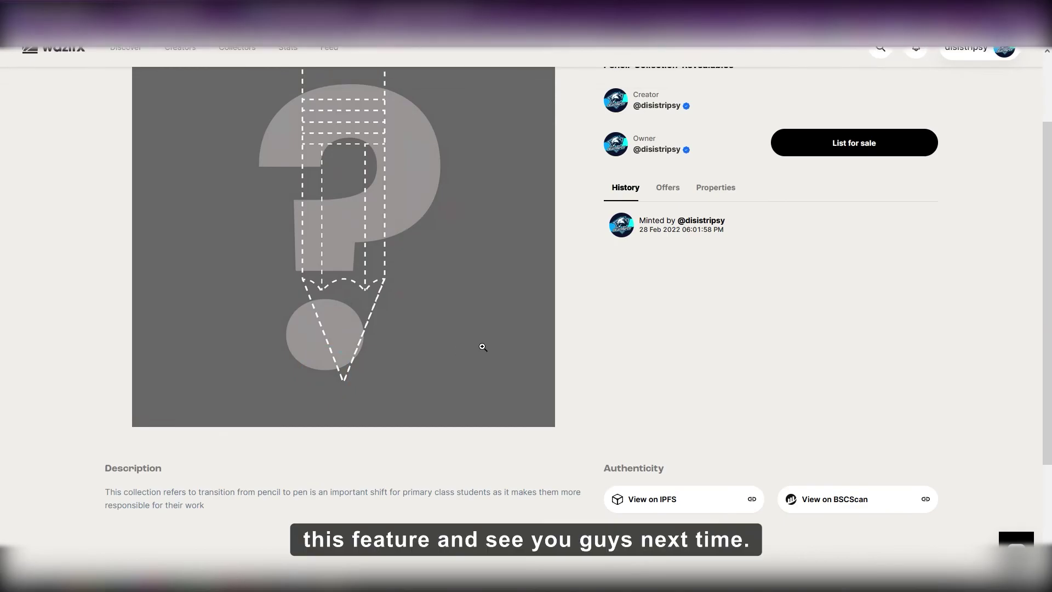
{"action": "scroll", "coordinate": [481, 347], "scroll_direction": "up", "scroll_amount": 2}
{"action": "left_click", "coordinate": [843, 109]}
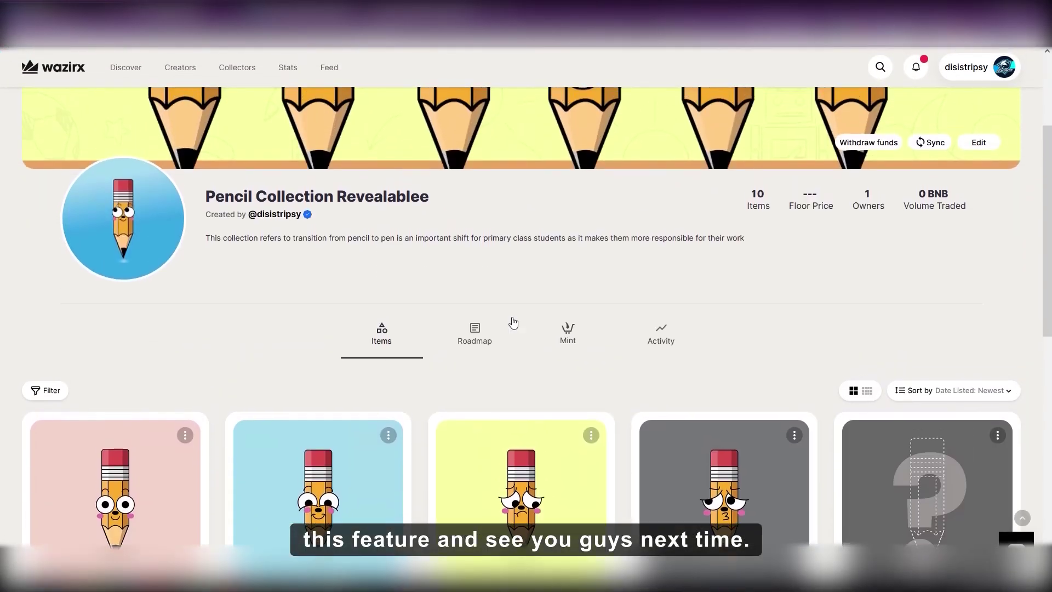
{"action": "scroll", "coordinate": [252, 348], "scroll_direction": "down", "scroll_amount": 10}
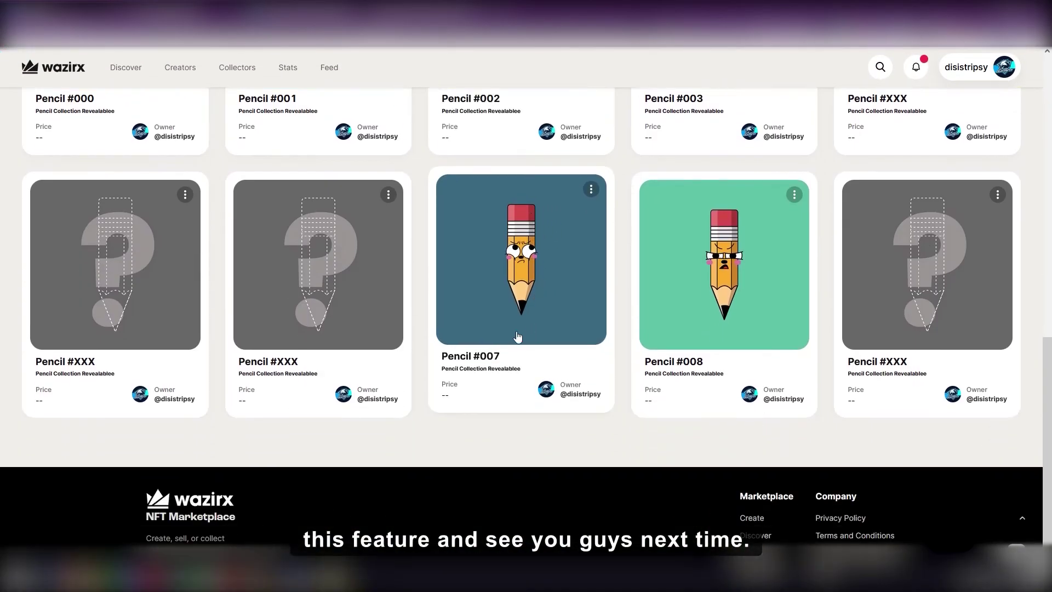
{"action": "scroll", "coordinate": [251, 348], "scroll_direction": "up", "scroll_amount": 4}
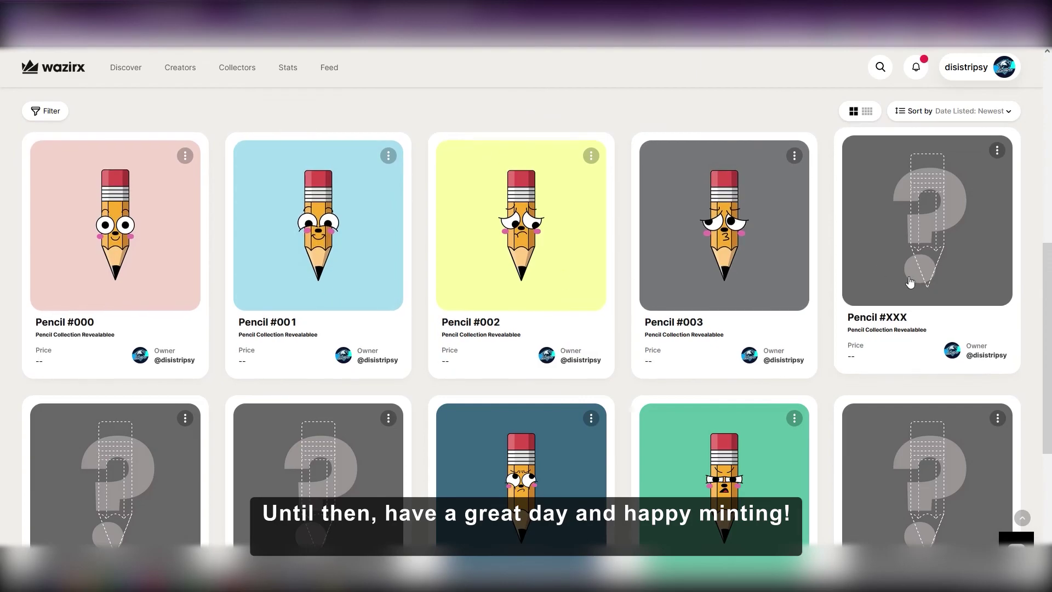